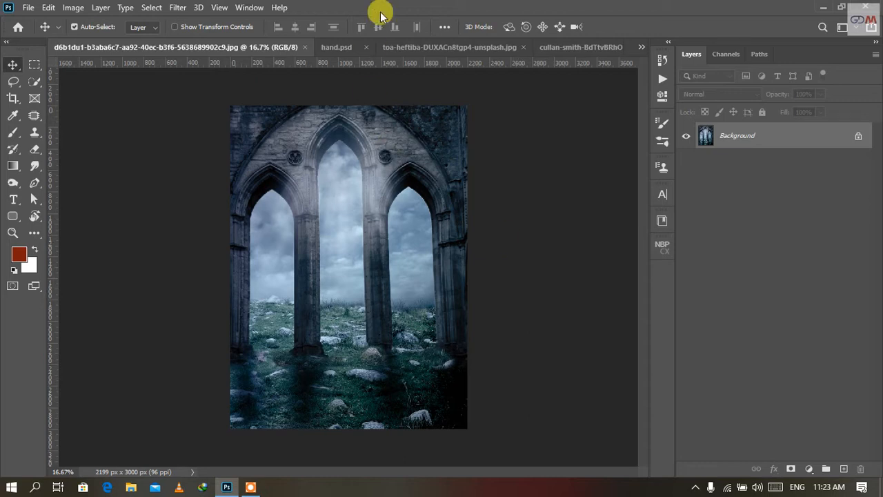
- Look through the open hand, fire, cracked hole, rose and other source images, then return to the stone arch image
{"action": "left_click", "coordinate": [336, 49]}
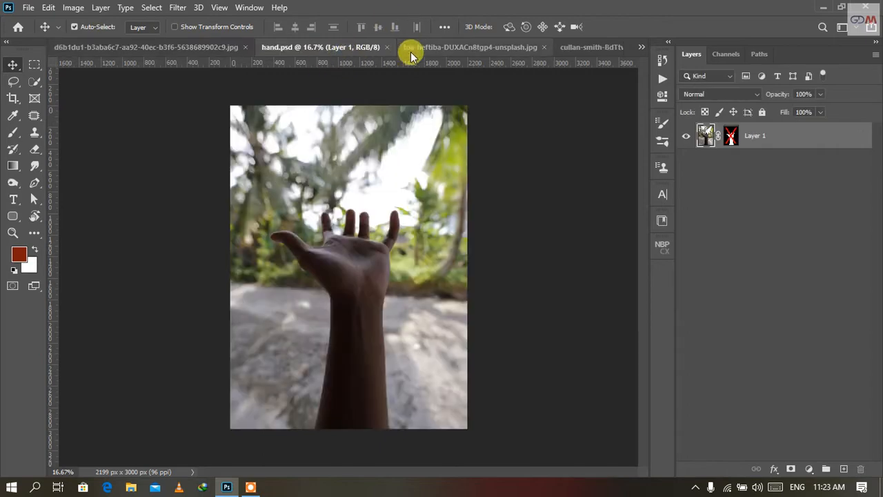
{"action": "left_click", "coordinate": [442, 48]}
{"action": "left_click", "coordinate": [594, 50]}
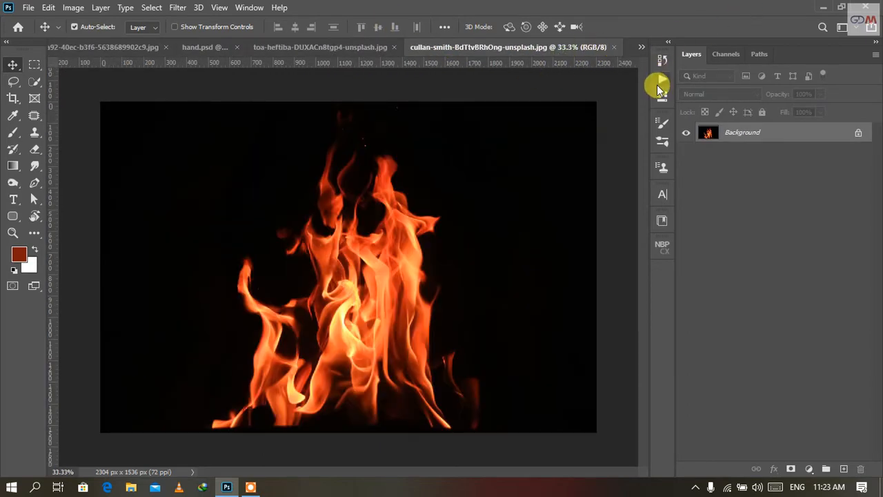
{"action": "left_click", "coordinate": [641, 46]}
{"action": "left_click", "coordinate": [491, 110]}
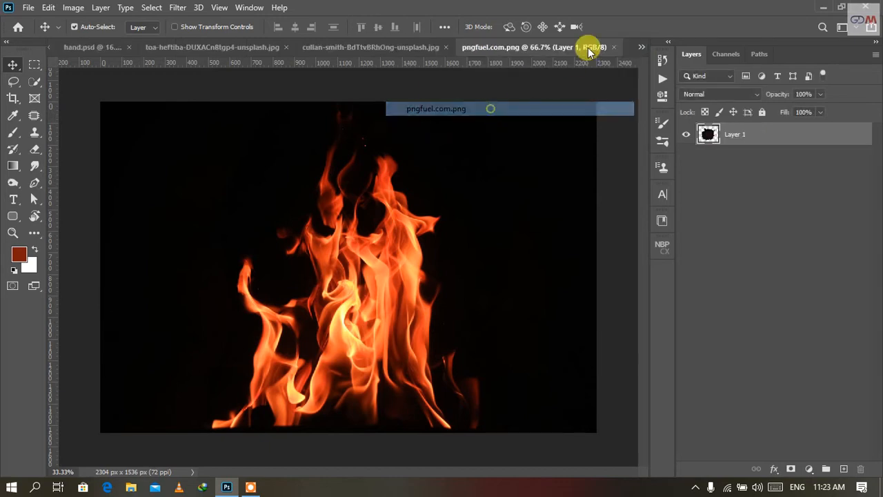
{"action": "left_click", "coordinate": [645, 46]}
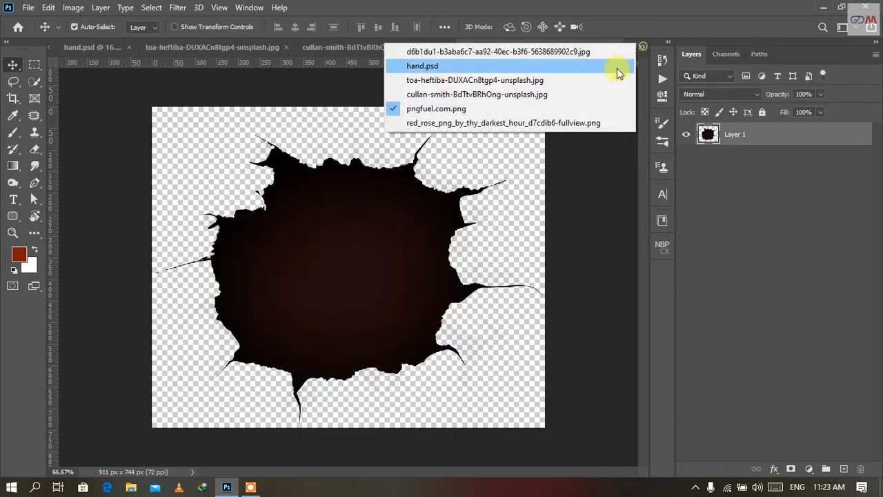
{"action": "left_click", "coordinate": [533, 123]}
{"action": "left_click", "coordinate": [639, 47]}
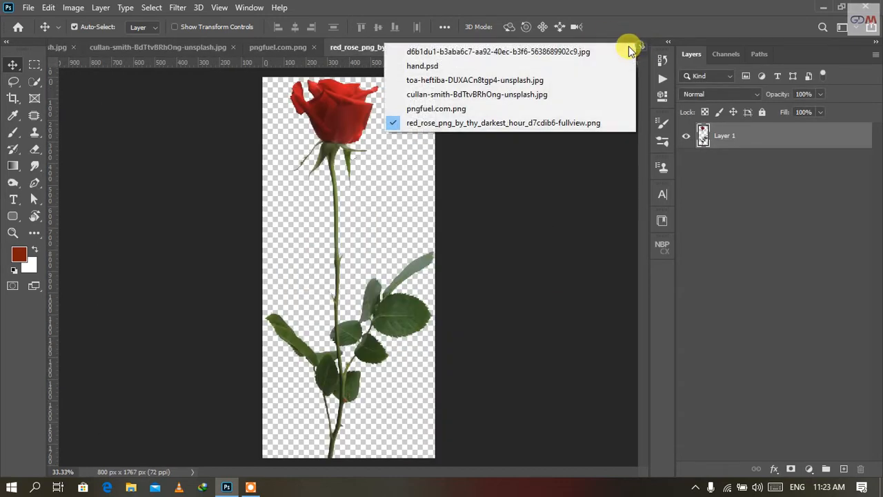
{"action": "left_click", "coordinate": [543, 54]}
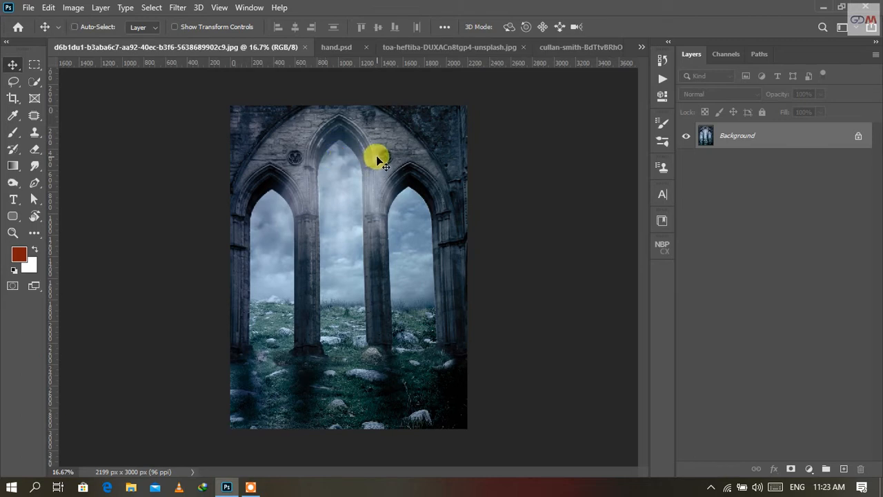
- Duplicate the arch background layer, apply a Motion Blur of 20 pixels distance to the copy, and compare it with the original
{"action": "key", "text": "ctrl+j"}
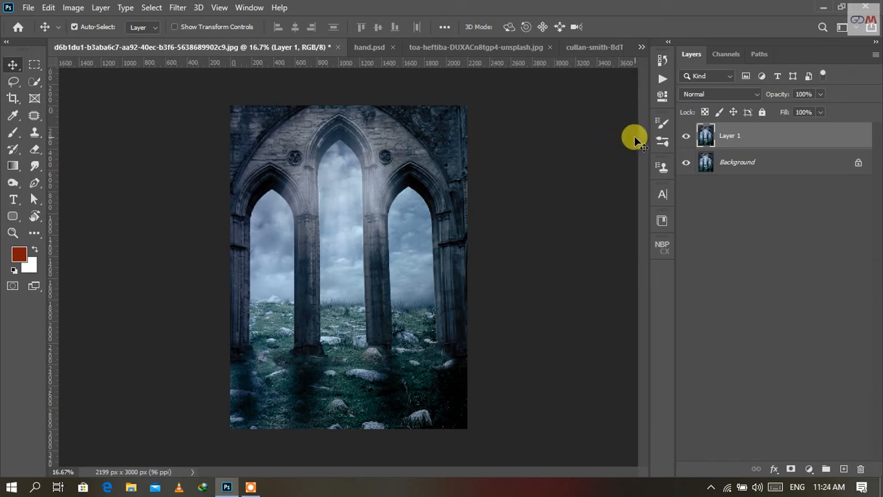
{"action": "left_click", "coordinate": [178, 7]}
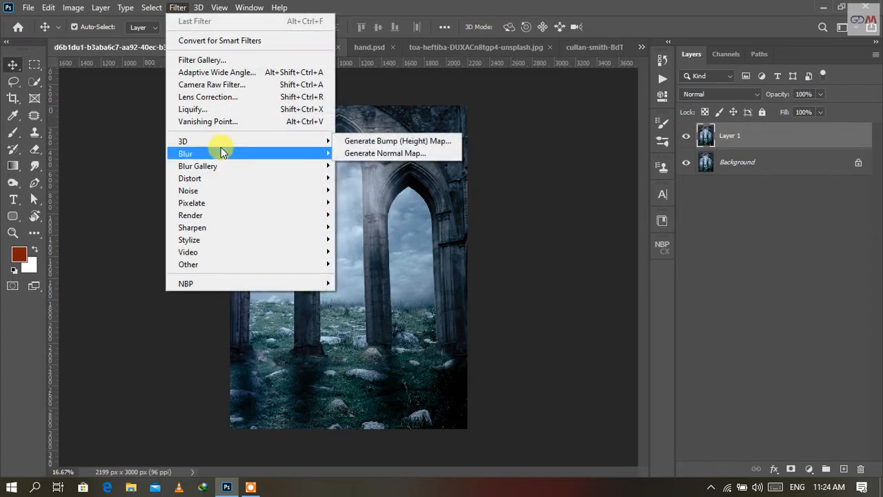
{"action": "mouse_move", "coordinate": [221, 149]}
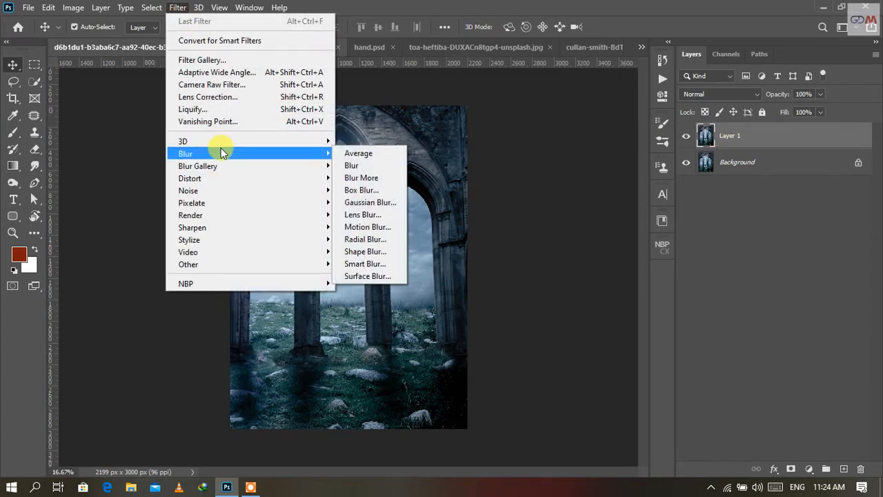
{"action": "left_click", "coordinate": [367, 227]}
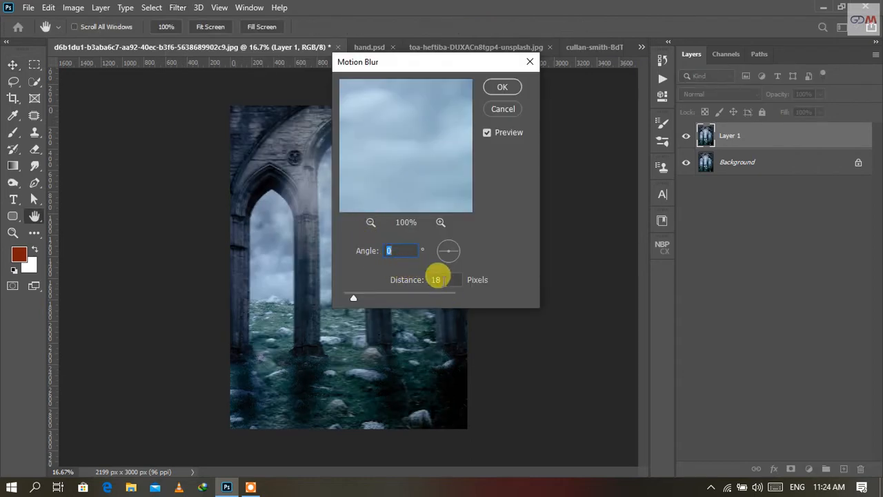
{"action": "double_click", "coordinate": [437, 280]}
{"action": "type", "text": "2"}
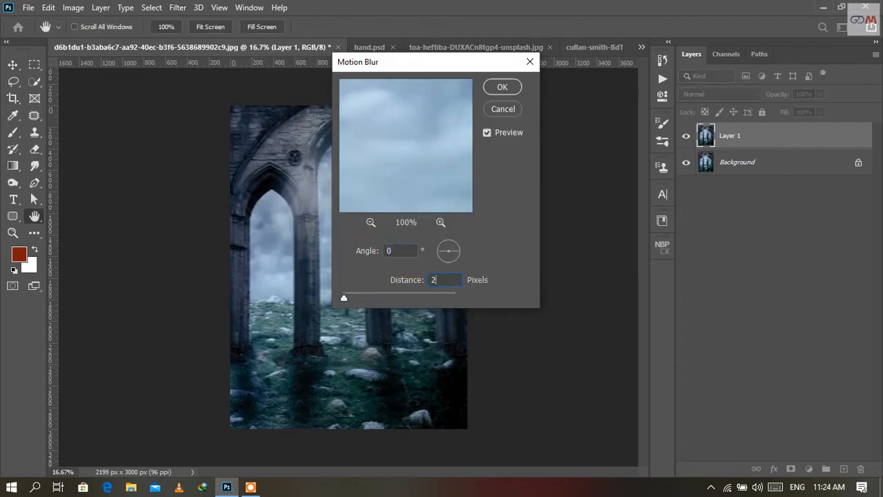
{"action": "type", "text": "0"}
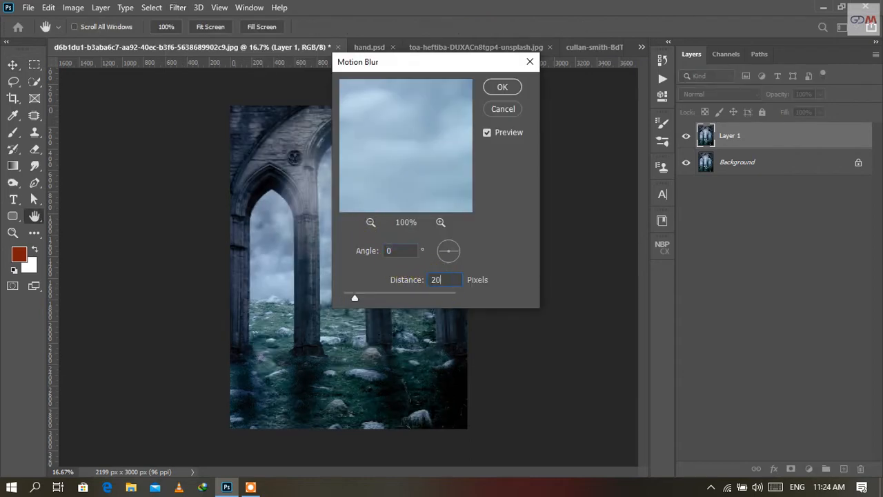
{"action": "left_click", "coordinate": [504, 88]}
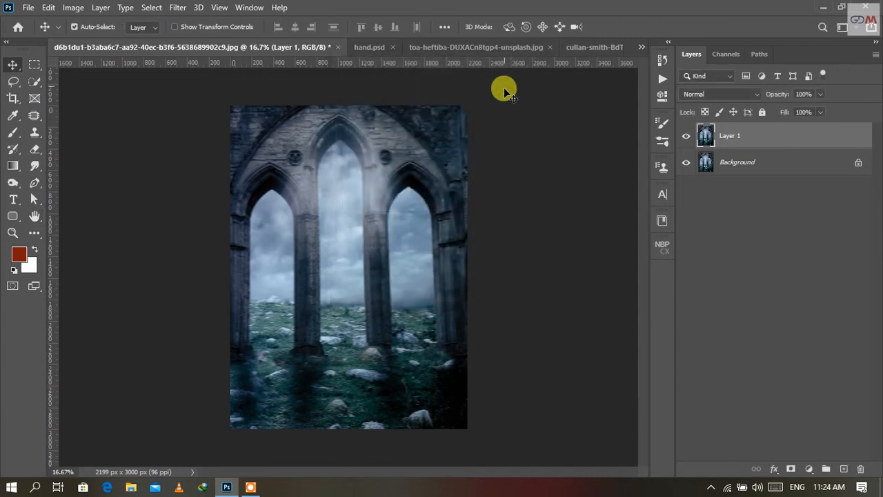
{"action": "left_click", "coordinate": [685, 138]}
{"action": "left_click", "coordinate": [686, 137]}
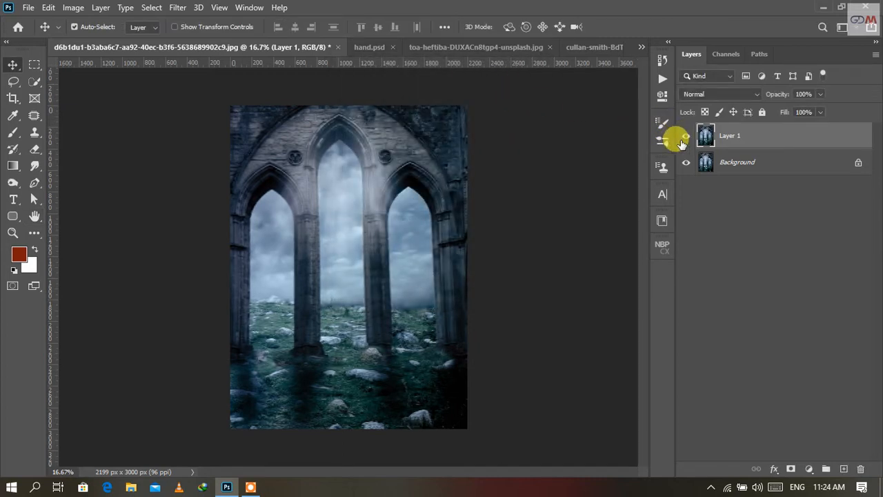
- Add a Solid Color fill layer in dark blue #1b2c38 above the blurred arch layer
{"action": "left_click", "coordinate": [809, 469]}
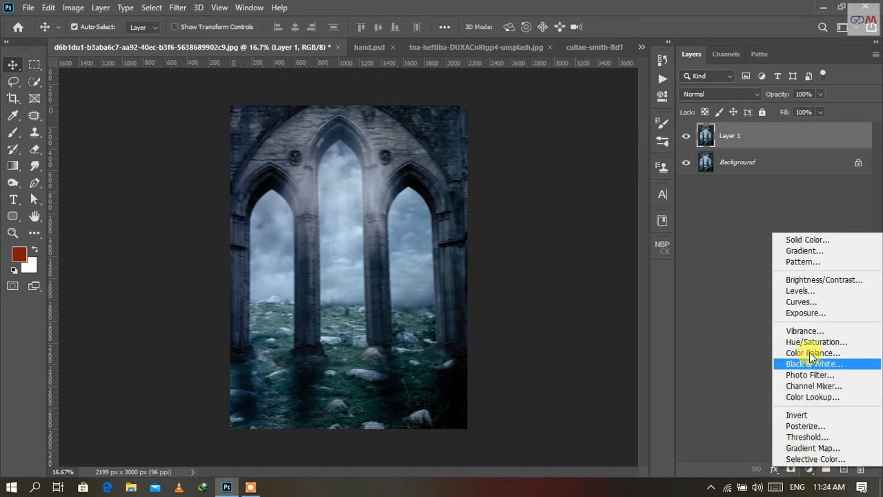
{"action": "left_click", "coordinate": [821, 240]}
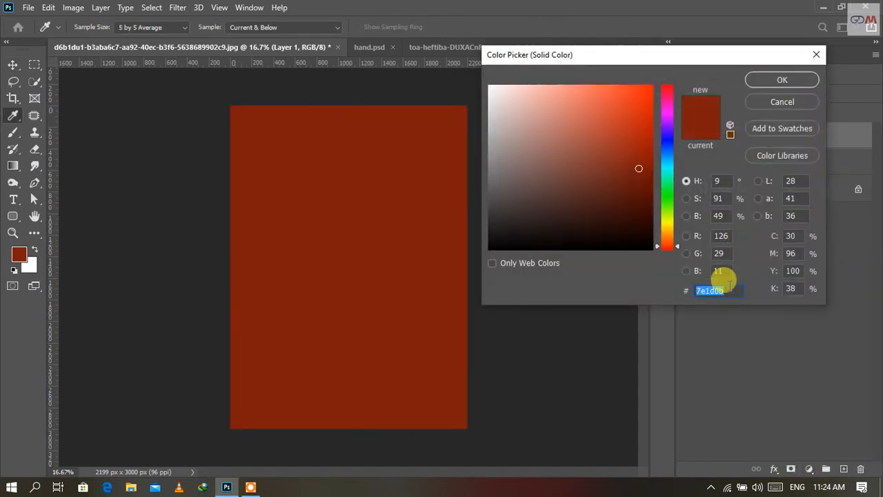
{"action": "key", "text": "BackSpace"}
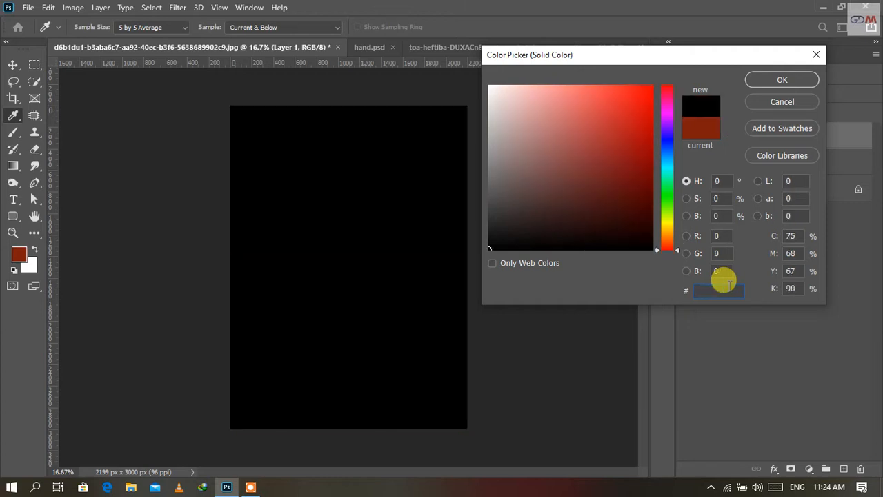
{"action": "type", "text": "1"}
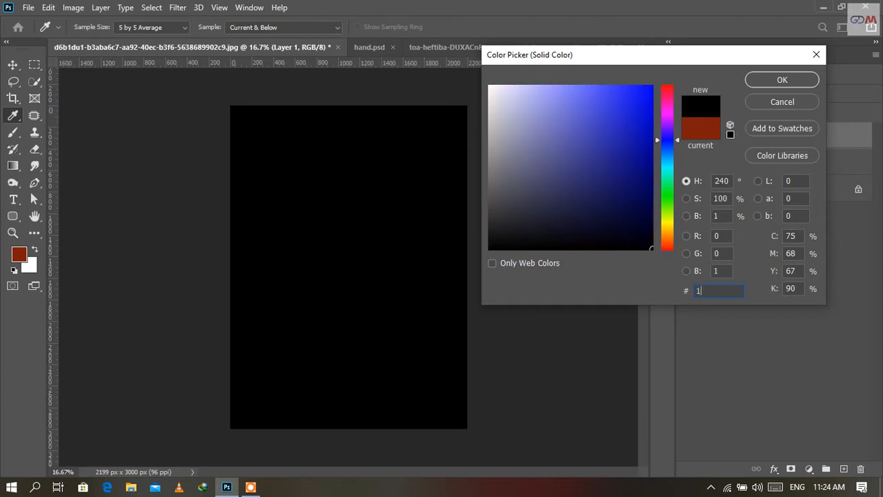
{"action": "type", "text": "b2"}
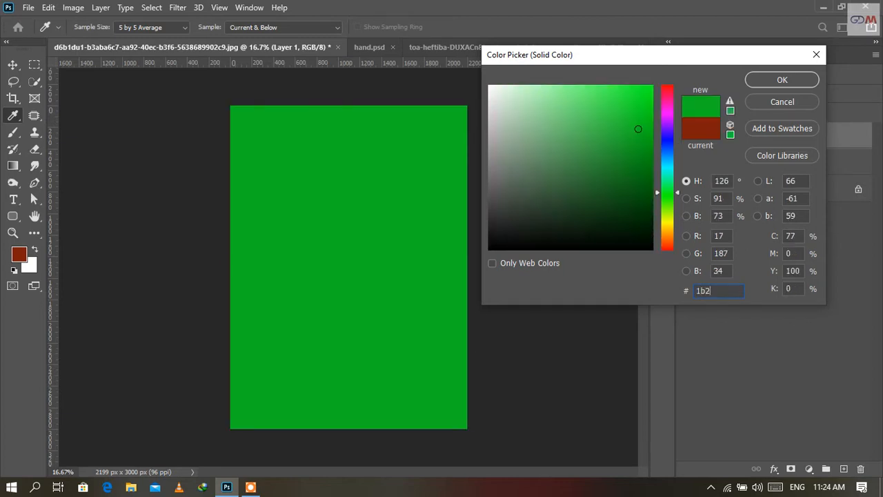
{"action": "type", "text": "c3"}
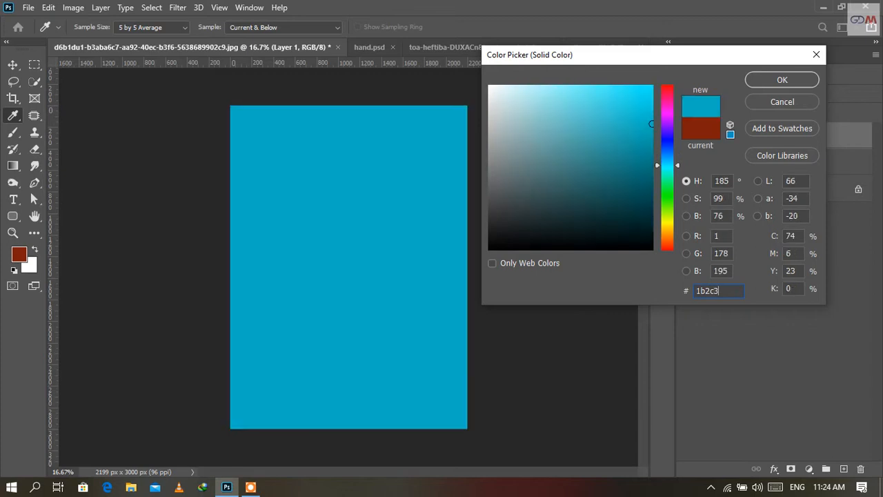
{"action": "type", "text": "8"}
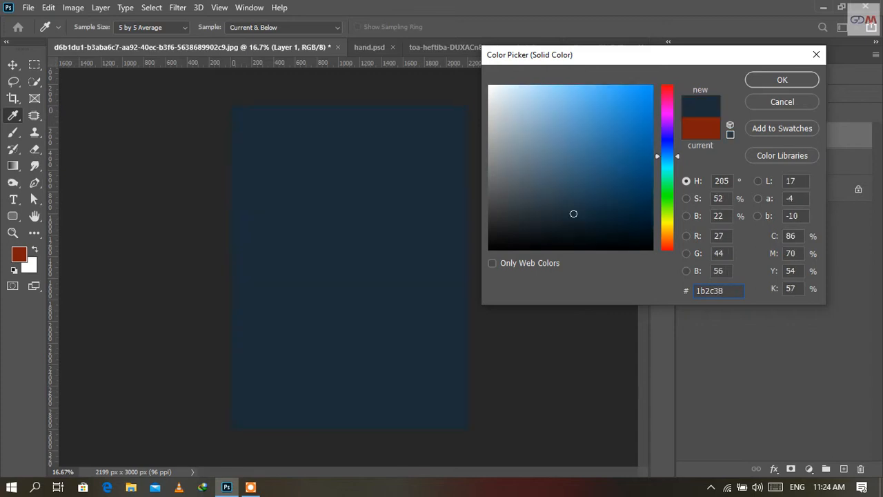
{"action": "left_click", "coordinate": [765, 79]}
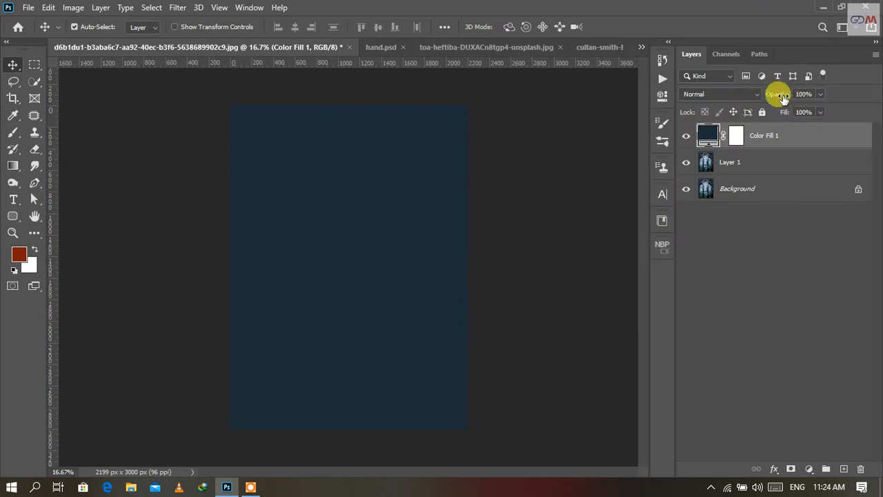
- Lower the dark blue fill layer's opacity to 35% and compare the image with and without it
{"action": "left_click_drag", "start_coordinate": [782, 97], "coordinate": [739, 93]}
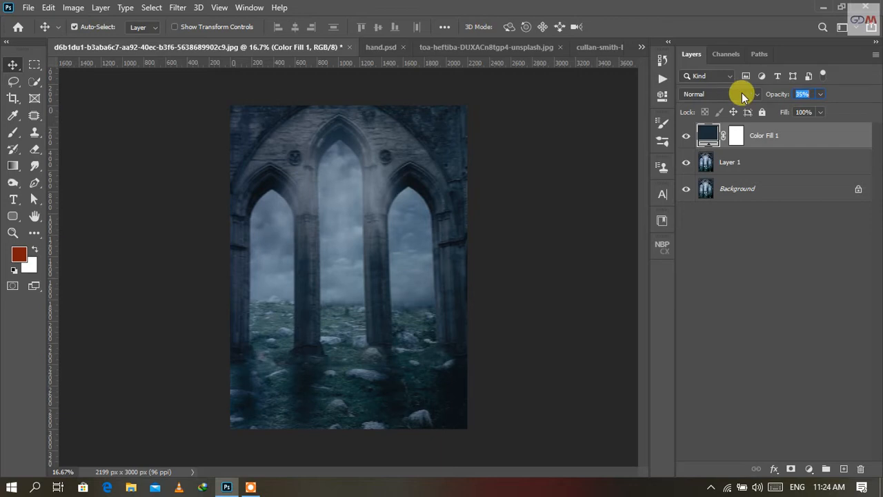
{"action": "left_click", "coordinate": [607, 171]}
{"action": "left_click", "coordinate": [685, 136]}
{"action": "left_click", "coordinate": [686, 136]}
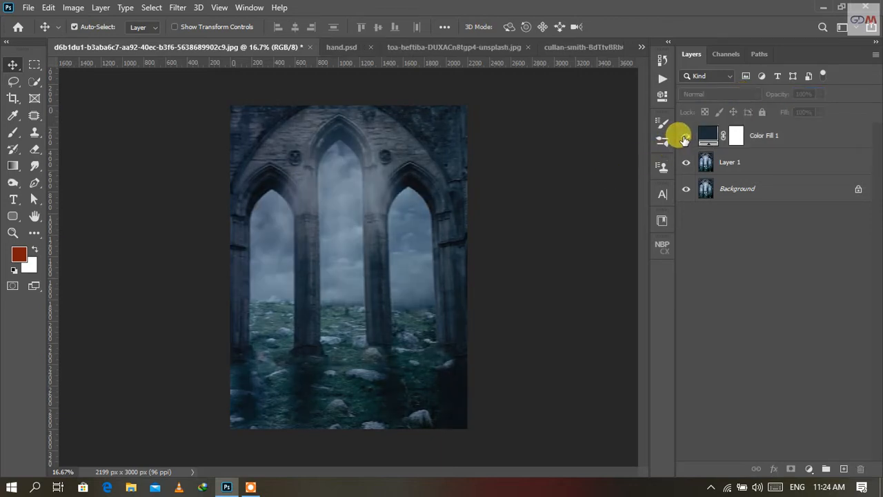
{"action": "left_click", "coordinate": [686, 136]}
{"action": "left_click", "coordinate": [685, 136]}
- Bring the hand from hand.psd into the arch image with its layer mask enabled, and place it at the bottom centre
{"action": "left_click", "coordinate": [349, 47]}
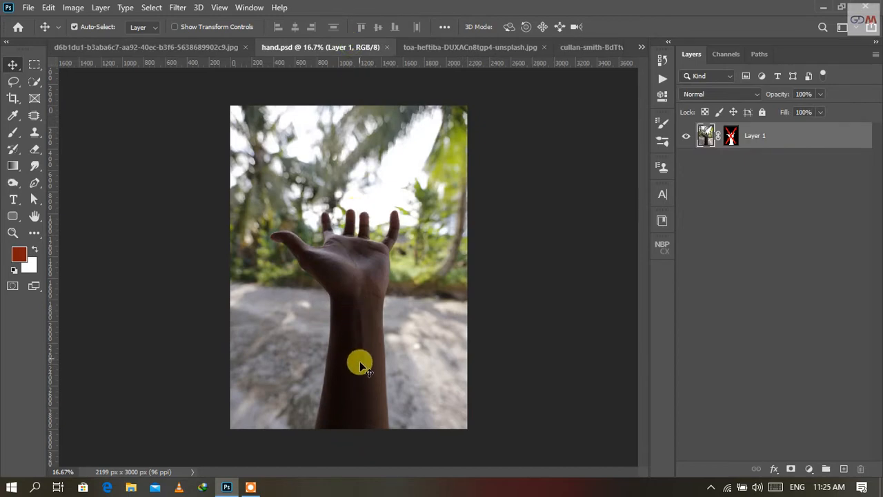
{"action": "left_click_drag", "start_coordinate": [361, 367], "coordinate": [369, 339]}
{"action": "left_click", "coordinate": [731, 137], "text": "shift"}
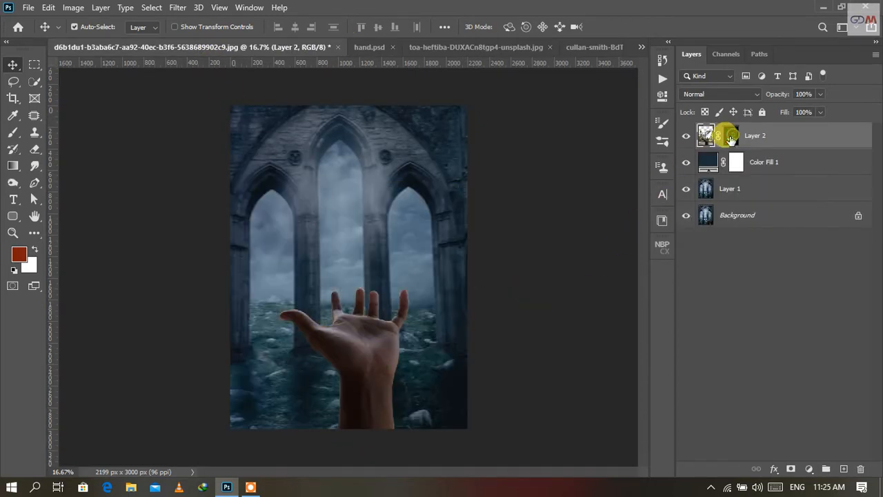
{"action": "left_click_drag", "start_coordinate": [374, 377], "coordinate": [364, 335]}
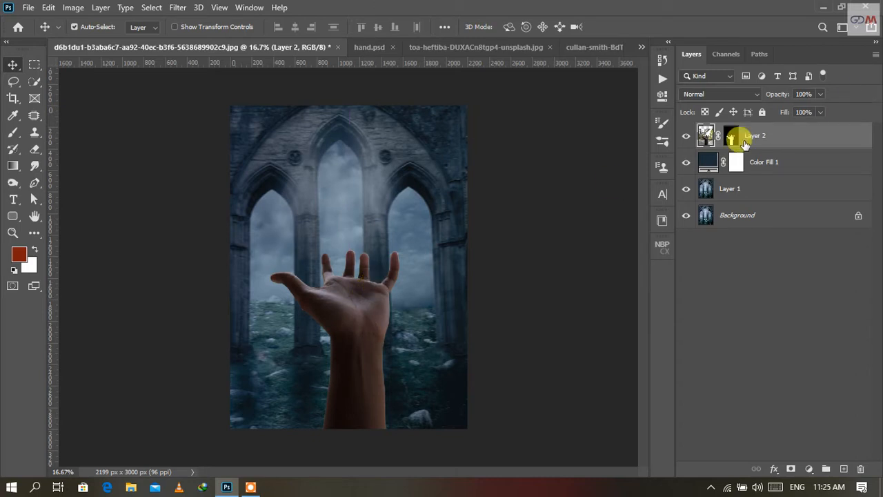
- Add a Curves adjustment clipped to the hand layer and darken it with a point at input 149, output 106
{"action": "left_click", "coordinate": [809, 470]}
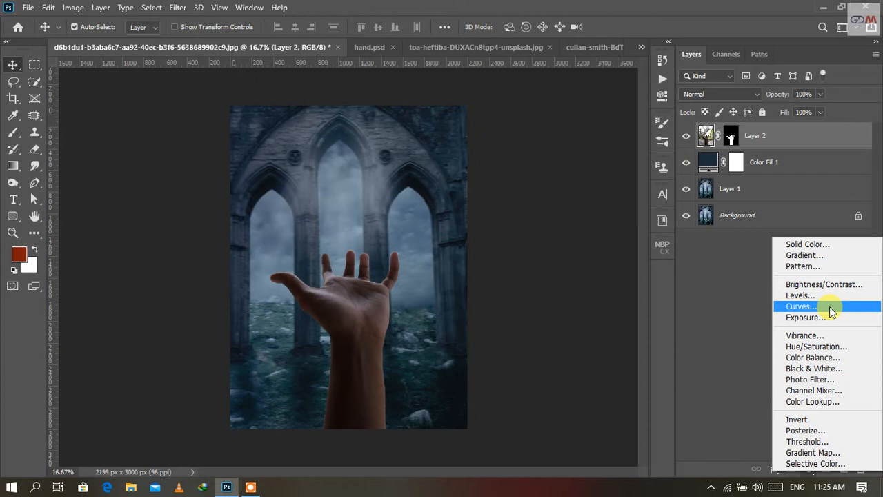
{"action": "left_click", "coordinate": [800, 306]}
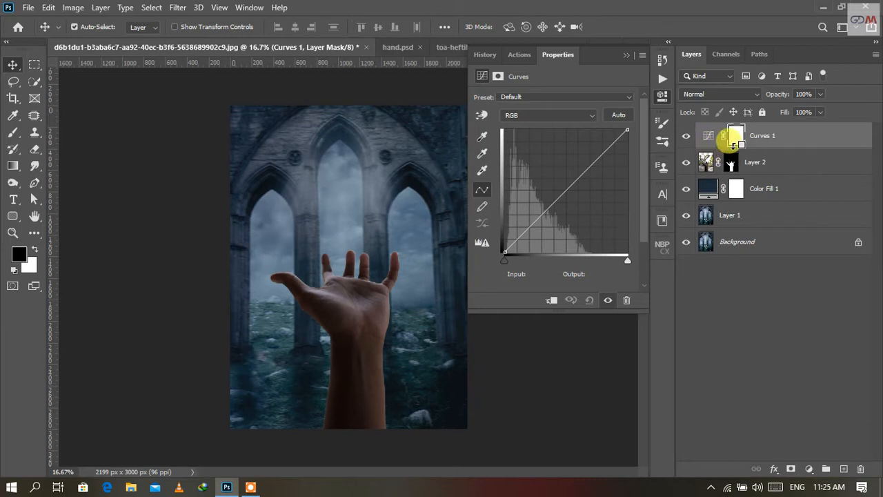
{"action": "left_click", "coordinate": [732, 145], "text": "alt"}
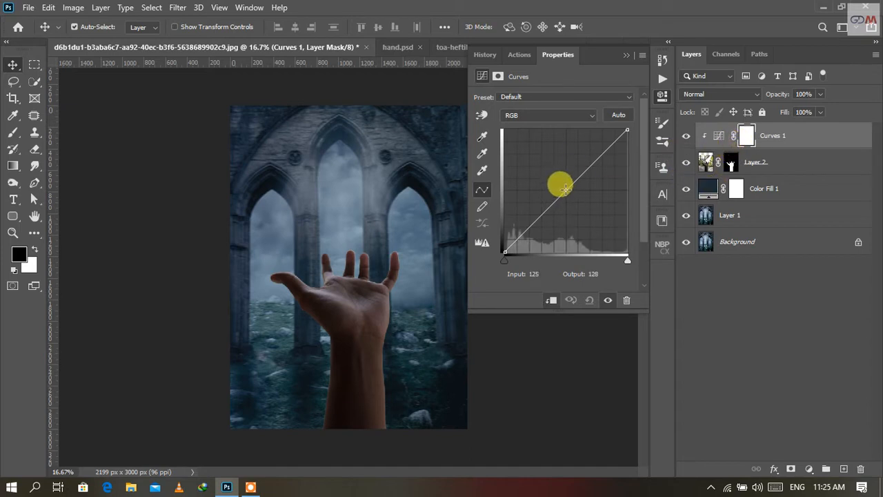
{"action": "left_click_drag", "start_coordinate": [564, 188], "coordinate": [576, 199]}
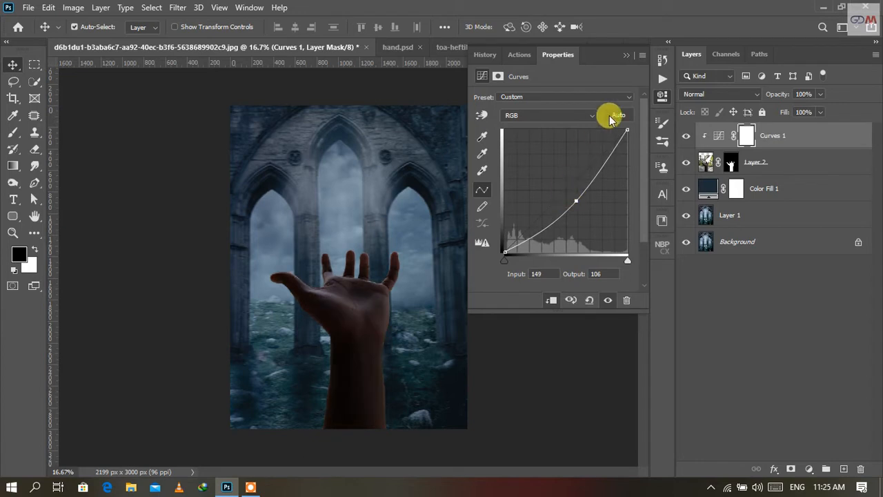
{"action": "left_click", "coordinate": [626, 57]}
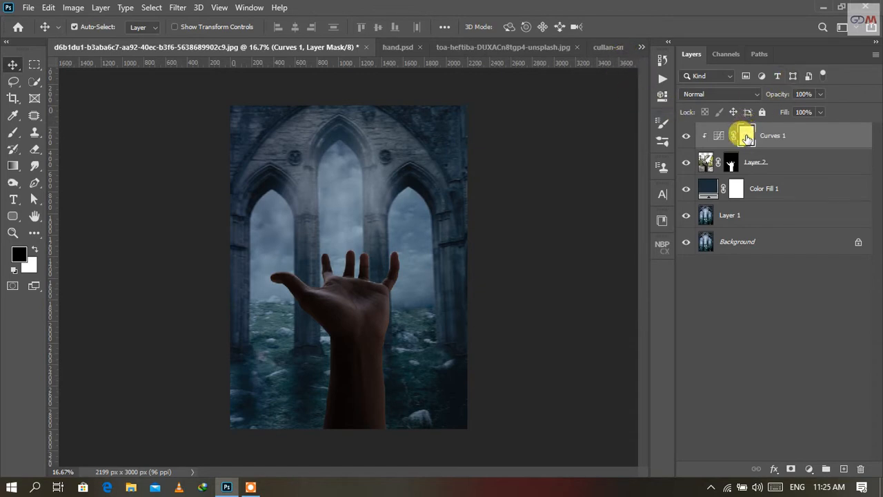
- Set up a soft black brush of about 101 px for painting on the Curves 1 mask
{"action": "left_click", "coordinate": [17, 256]}
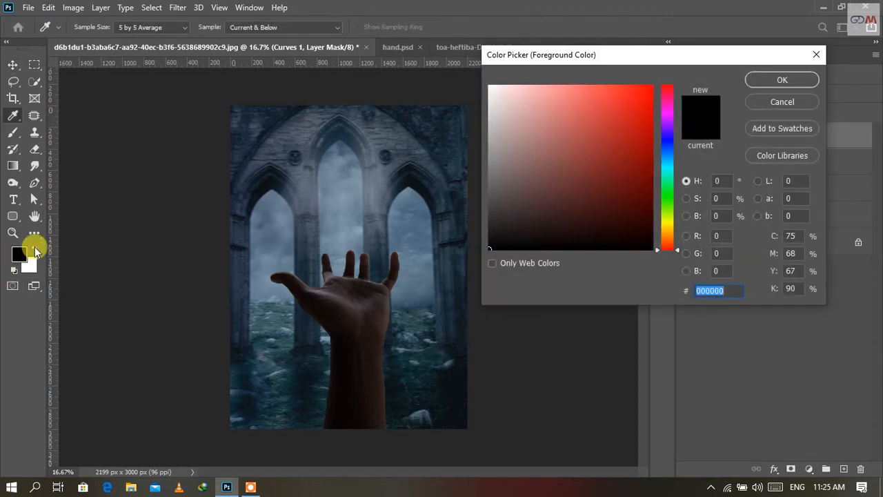
{"action": "left_click", "coordinate": [783, 81]}
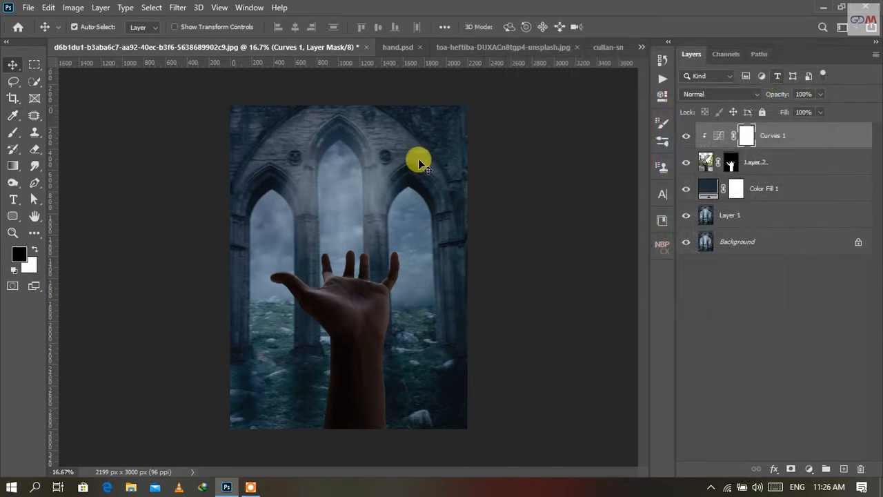
{"action": "left_click", "coordinate": [13, 133]}
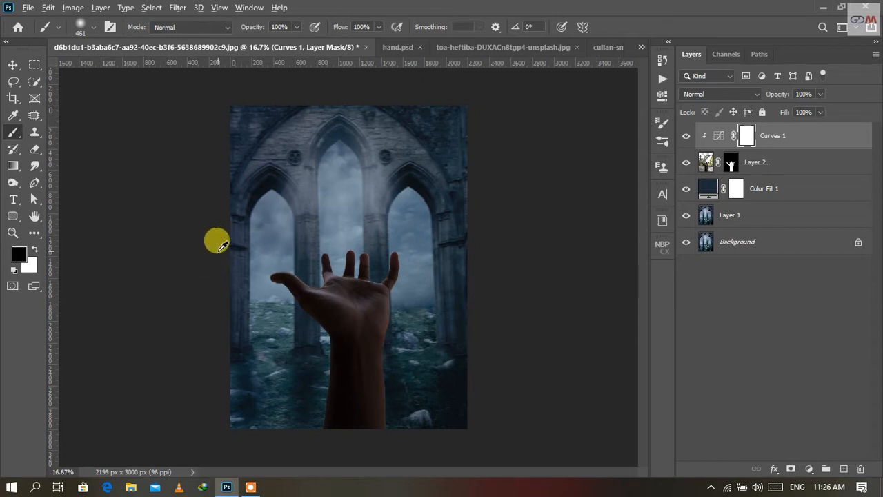
{"action": "mouse_move", "coordinate": [255, 235]}
{"action": "left_mouse_down"}
{"action": "mouse_move", "coordinate": [256, 262]}
{"action": "mouse_move", "coordinate": [254, 211]}
{"action": "mouse_move", "coordinate": [243, 202]}
{"action": "mouse_move", "coordinate": [230, 211]}
{"action": "mouse_move", "coordinate": [270, 206]}
{"action": "mouse_move", "coordinate": [280, 213]}
{"action": "mouse_move", "coordinate": [277, 160]}
{"action": "mouse_move", "coordinate": [286, 178]}
{"action": "mouse_move", "coordinate": [290, 262]}
{"action": "mouse_move", "coordinate": [276, 161]}
{"action": "mouse_move", "coordinate": [234, 162]}
{"action": "left_mouse_up"}
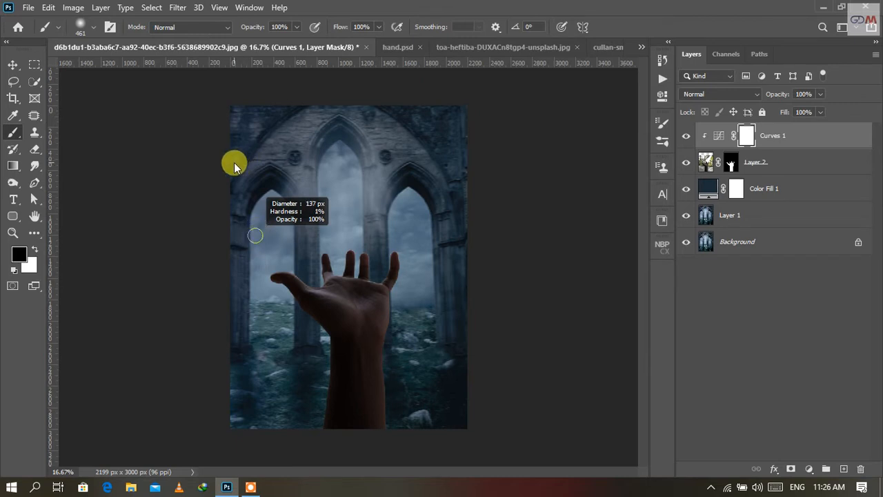
{"action": "left_click_drag", "start_coordinate": [234, 162], "coordinate": [232, 163]}
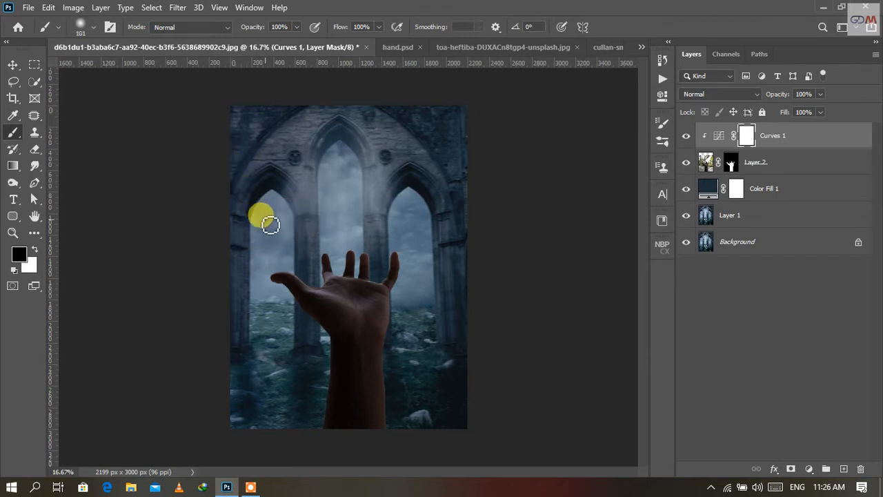
- Paint black on the Curves 1 mask along the edges of the thumb, fingers and palm to lift the darkening there
{"action": "key", "text": "ctrl+plus"}
{"action": "key", "text": "ctrl+plus"}
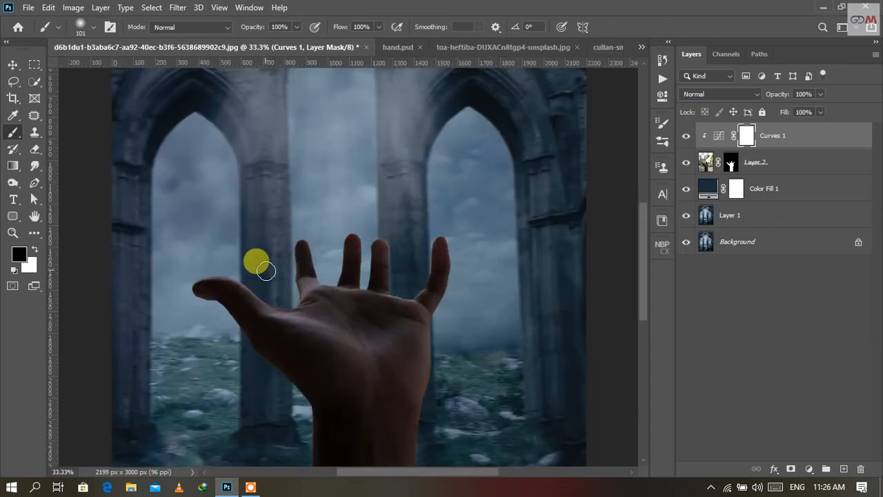
{"action": "key", "text": "ctrl+plus"}
{"action": "key", "text": "ctrl+plus"}
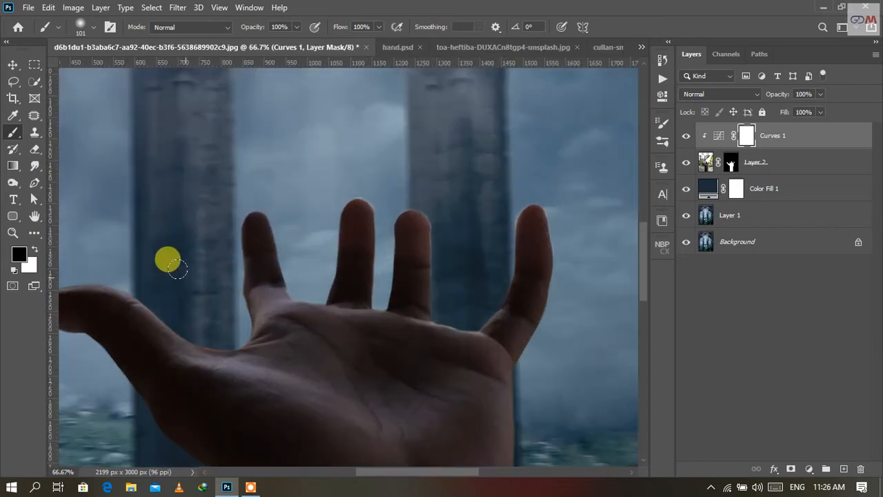
{"action": "left_click_drag", "start_coordinate": [95, 253], "coordinate": [227, 296]}
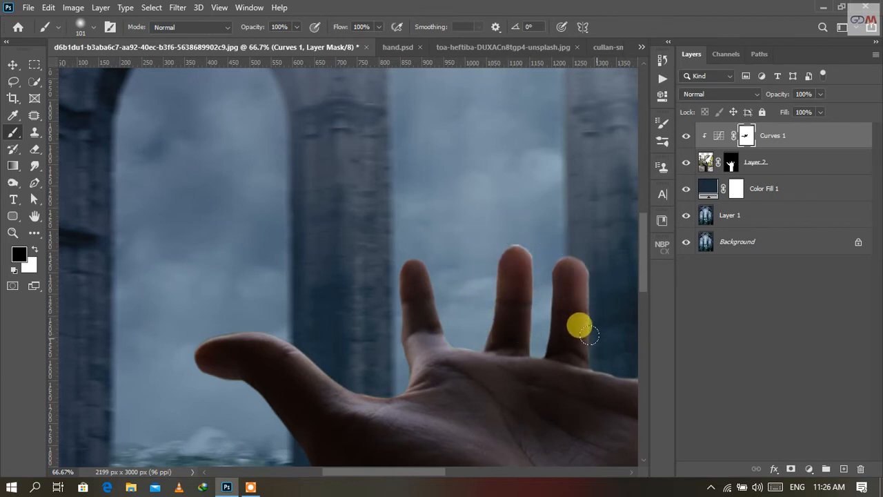
{"action": "left_click_drag", "start_coordinate": [586, 329], "coordinate": [455, 304]}
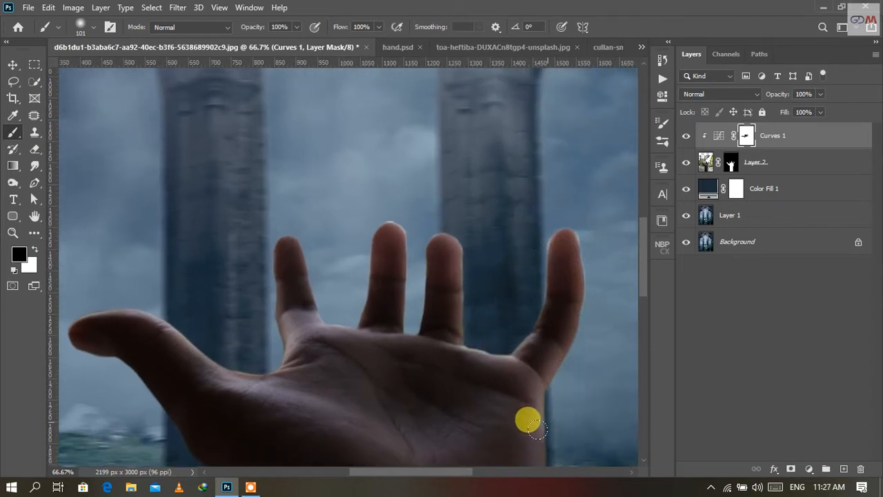
{"action": "left_click_drag", "start_coordinate": [537, 430], "coordinate": [563, 475]}
{"action": "left_click_drag", "start_coordinate": [584, 397], "coordinate": [535, 291]}
{"action": "left_click_drag", "start_coordinate": [493, 348], "coordinate": [517, 394]}
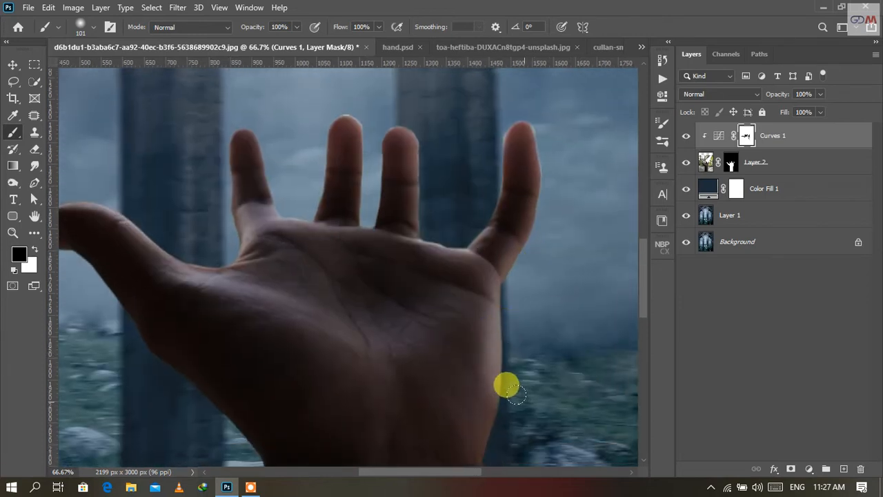
{"action": "left_click_drag", "start_coordinate": [369, 258], "coordinate": [419, 370]}
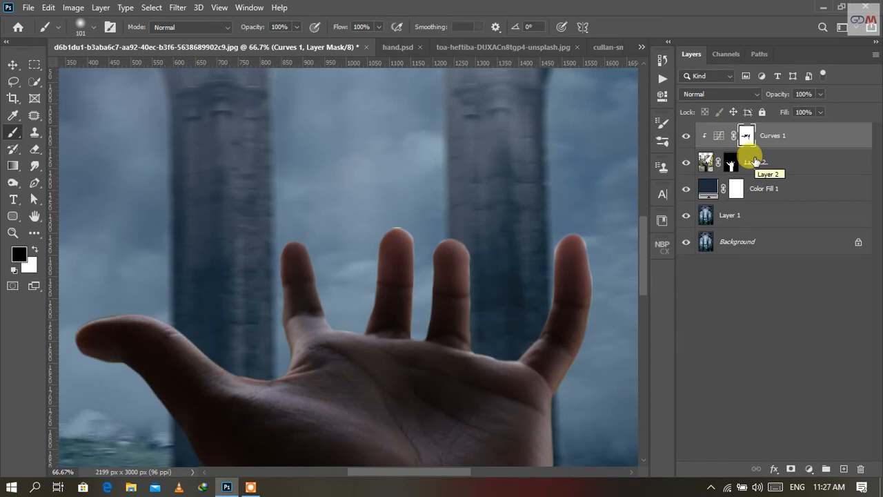
- Add a second Curves adjustment clipped to the hand, brighten it with a point at input 101, output 148, and invert its mask to black
{"action": "left_click", "coordinate": [813, 471]}
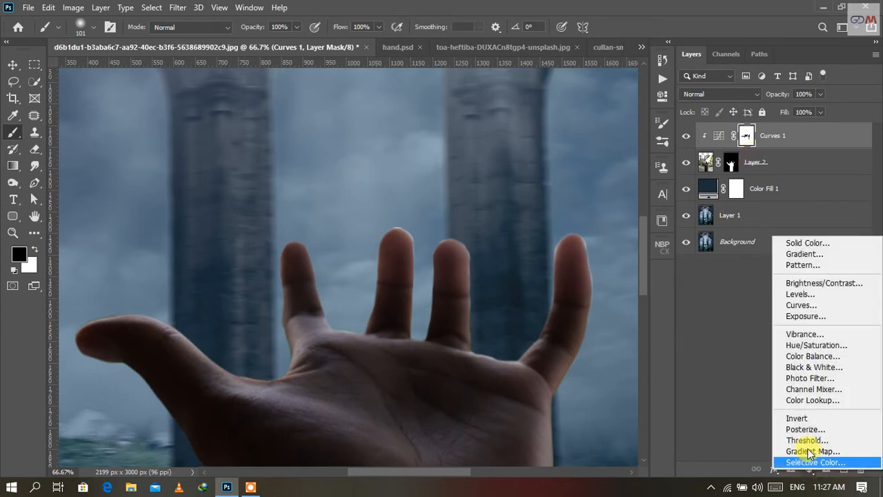
{"action": "left_click", "coordinate": [804, 305]}
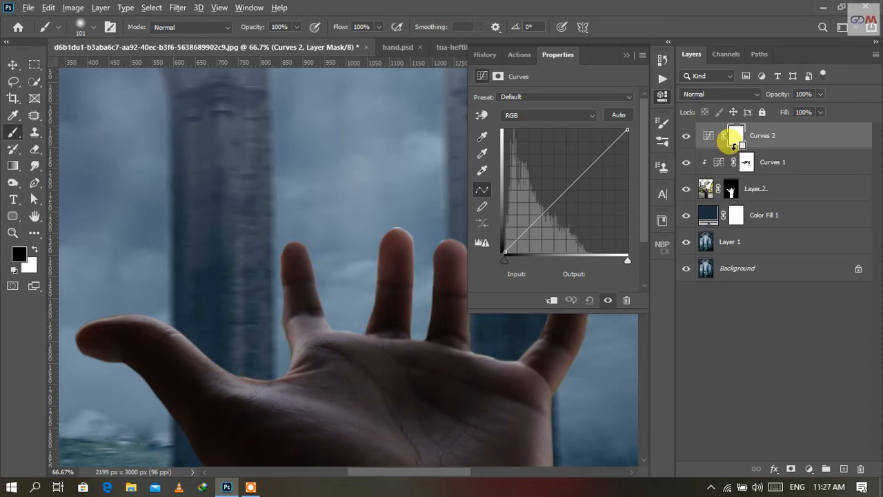
{"action": "left_click", "coordinate": [733, 144], "text": "alt"}
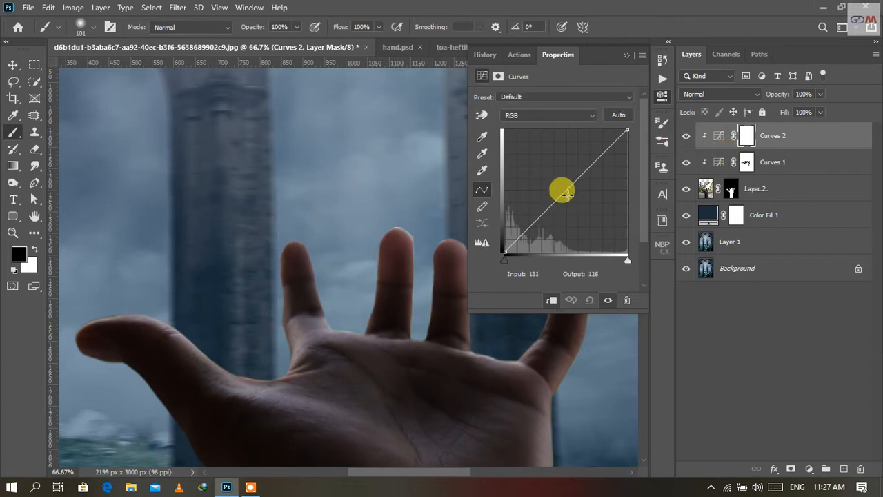
{"action": "left_click_drag", "start_coordinate": [567, 185], "coordinate": [553, 180]}
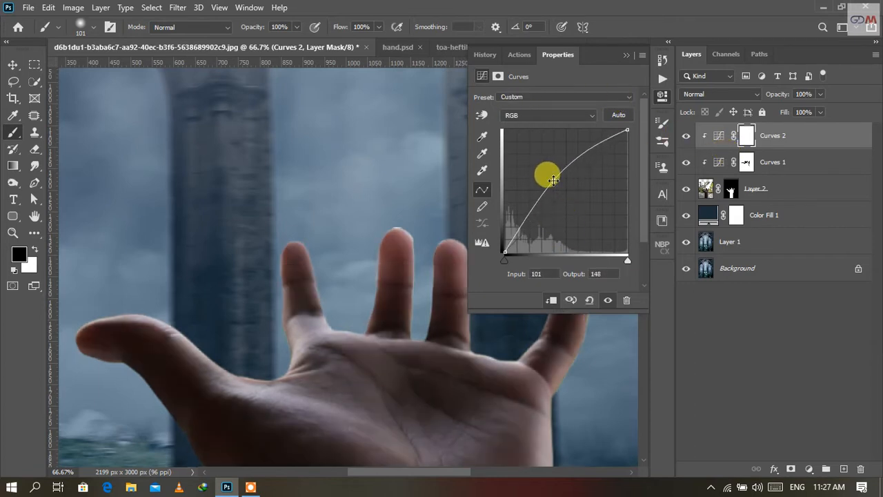
{"action": "left_click", "coordinate": [623, 59]}
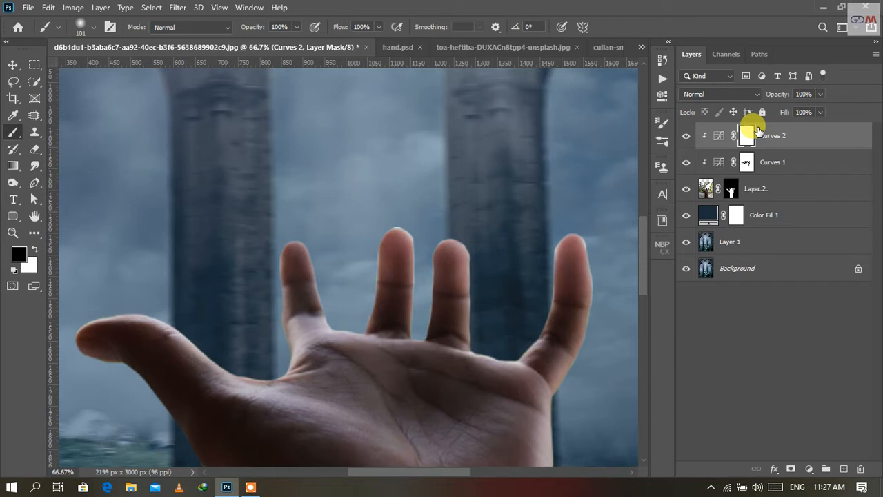
{"action": "key", "text": "ctrl+i"}
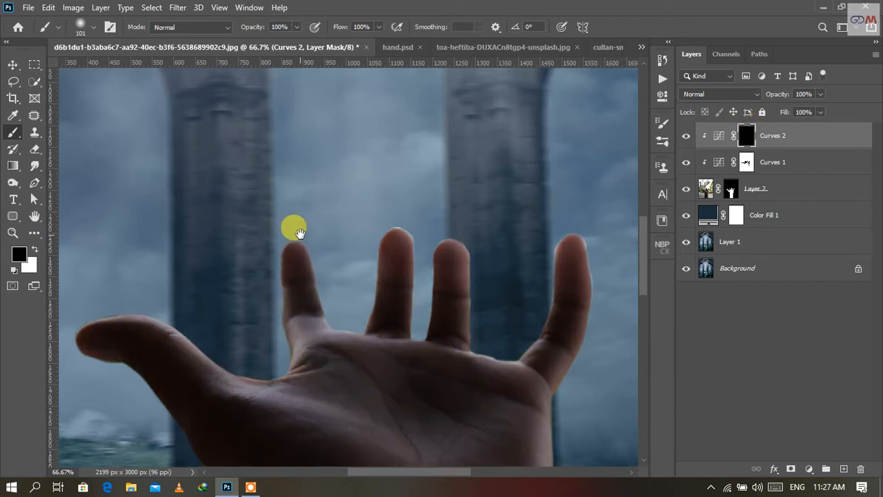
- Paint white on the Curves 2 mask along the rims of the thumb, fingers and palm, and compare the hand with and without the adjustment
{"action": "left_click_drag", "start_coordinate": [292, 230], "coordinate": [430, 203]}
{"action": "key", "text": "x"}
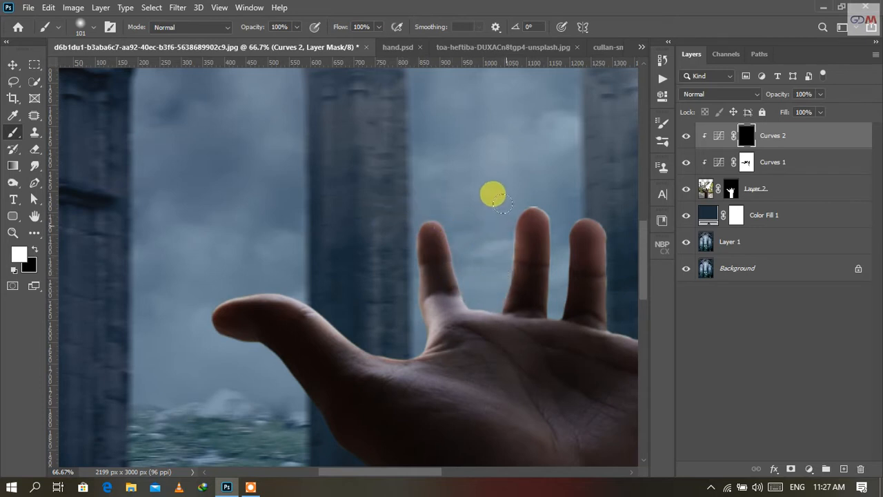
{"action": "mouse_move", "coordinate": [519, 185]}
{"action": "left_mouse_down"}
{"action": "mouse_move", "coordinate": [539, 193]}
{"action": "mouse_move", "coordinate": [540, 296]}
{"action": "mouse_move", "coordinate": [540, 217]}
{"action": "mouse_move", "coordinate": [566, 196]}
{"action": "mouse_move", "coordinate": [598, 204]}
{"action": "mouse_move", "coordinate": [463, 183]}
{"action": "mouse_move", "coordinate": [469, 290]}
{"action": "mouse_move", "coordinate": [488, 299]}
{"action": "mouse_move", "coordinate": [519, 271]}
{"action": "mouse_move", "coordinate": [545, 193]}
{"action": "mouse_move", "coordinate": [568, 181]}
{"action": "mouse_move", "coordinate": [587, 215]}
{"action": "mouse_move", "coordinate": [589, 260]}
{"action": "mouse_move", "coordinate": [545, 406]}
{"action": "mouse_move", "coordinate": [558, 391]}
{"action": "mouse_move", "coordinate": [504, 263]}
{"action": "mouse_move", "coordinate": [499, 182]}
{"action": "mouse_move", "coordinate": [488, 169]}
{"action": "left_mouse_up"}
{"action": "key", "text": "ctrl+0"}
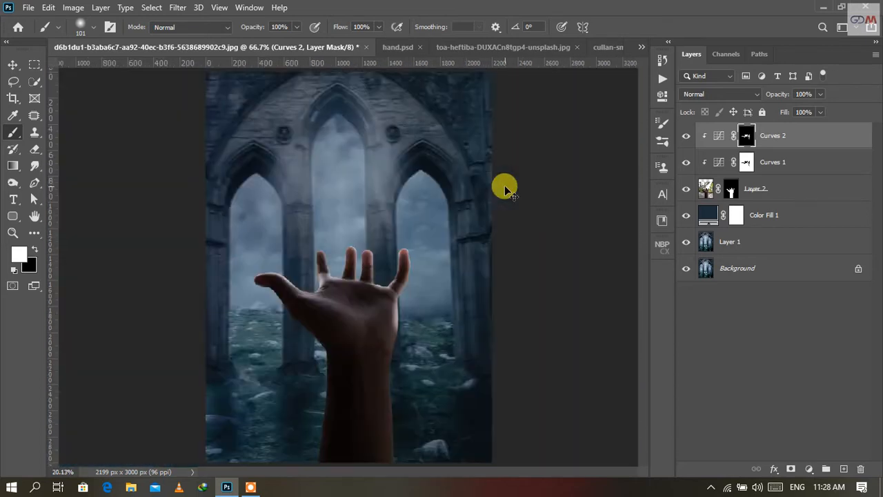
{"action": "left_click", "coordinate": [686, 136]}
{"action": "left_click", "coordinate": [686, 137]}
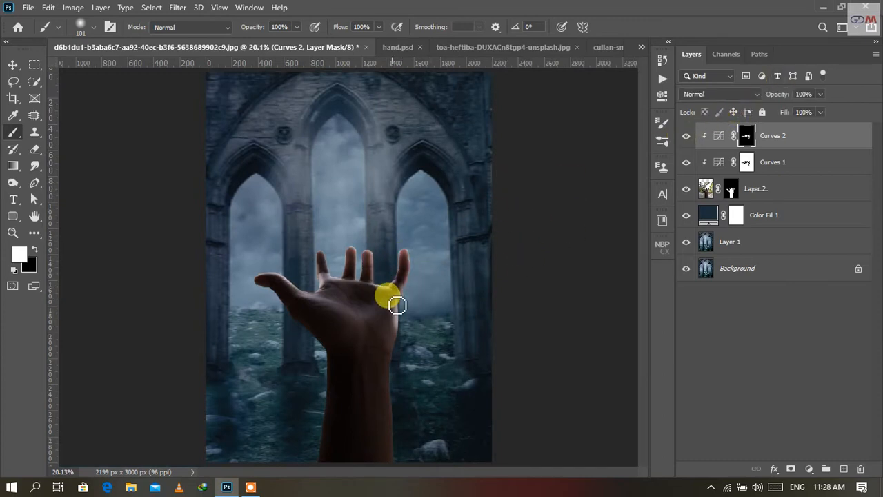
- Paint black over the palm's outer edge below the little finger to tone down its highlight, ending with the Curves 2 mask selected
{"action": "scroll", "coordinate": [392, 303], "scroll_direction": "up", "scroll_amount": 4}
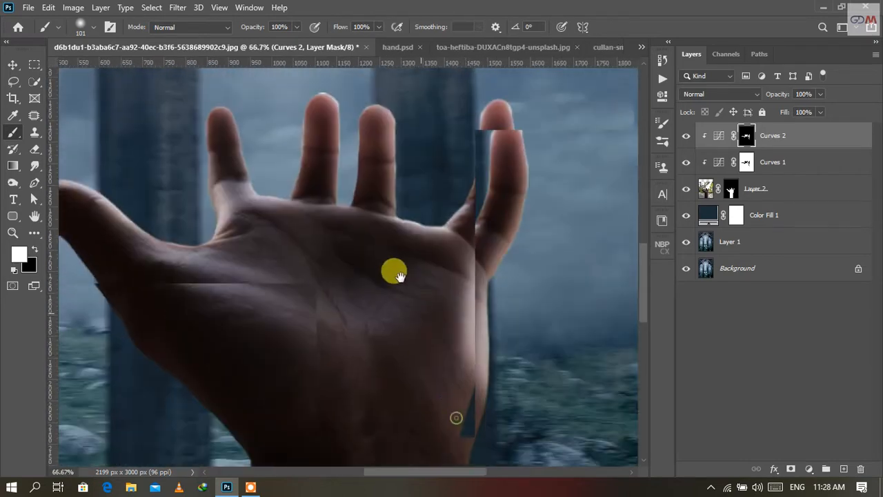
{"action": "left_click_drag", "start_coordinate": [399, 276], "coordinate": [391, 267]}
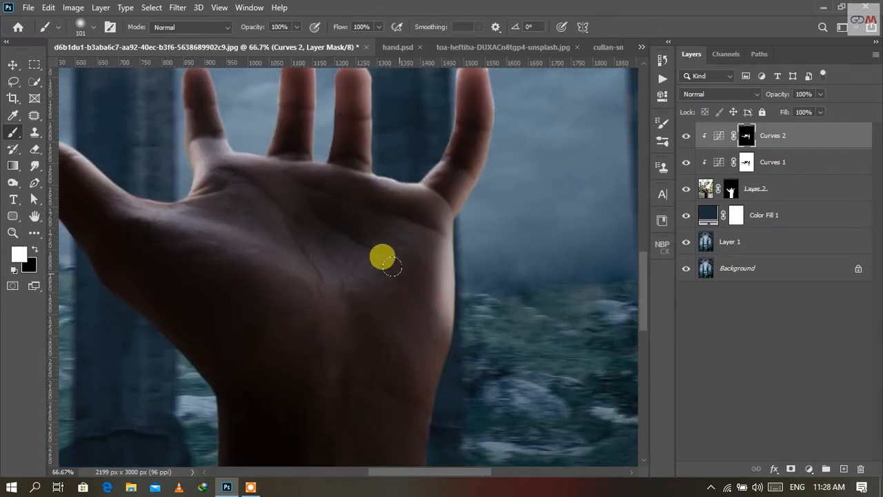
{"action": "key", "text": "x"}
{"action": "mouse_move", "coordinate": [419, 222]}
{"action": "left_mouse_down"}
{"action": "mouse_move", "coordinate": [434, 293]}
{"action": "mouse_move", "coordinate": [413, 255]}
{"action": "mouse_move", "coordinate": [434, 308]}
{"action": "mouse_move", "coordinate": [419, 270]}
{"action": "mouse_move", "coordinate": [447, 218]}
{"action": "mouse_move", "coordinate": [439, 237]}
{"action": "mouse_move", "coordinate": [412, 239]}
{"action": "mouse_move", "coordinate": [436, 323]}
{"action": "mouse_move", "coordinate": [415, 236]}
{"action": "left_mouse_up"}
{"action": "left_click", "coordinate": [773, 161]}
{"action": "key", "text": "x"}
{"action": "left_click", "coordinate": [746, 138]}
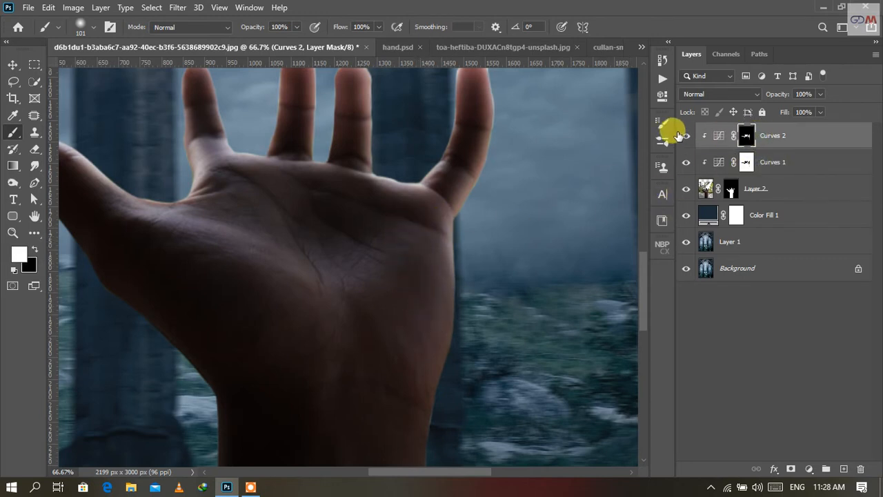
- Compare the whole image with the Curves 2 adjustment hidden and shown
{"action": "key", "text": "ctrl+0"}
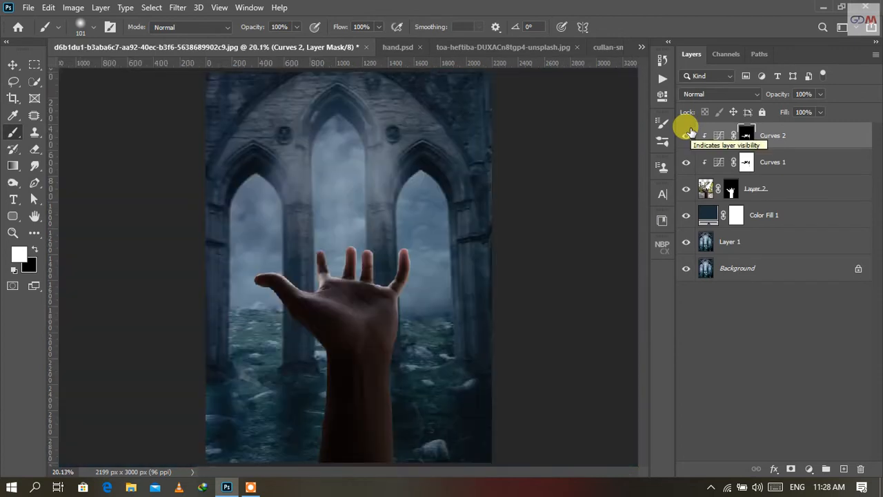
{"action": "left_click", "coordinate": [688, 134]}
{"action": "left_click", "coordinate": [688, 134]}
{"action": "left_click", "coordinate": [688, 134]}
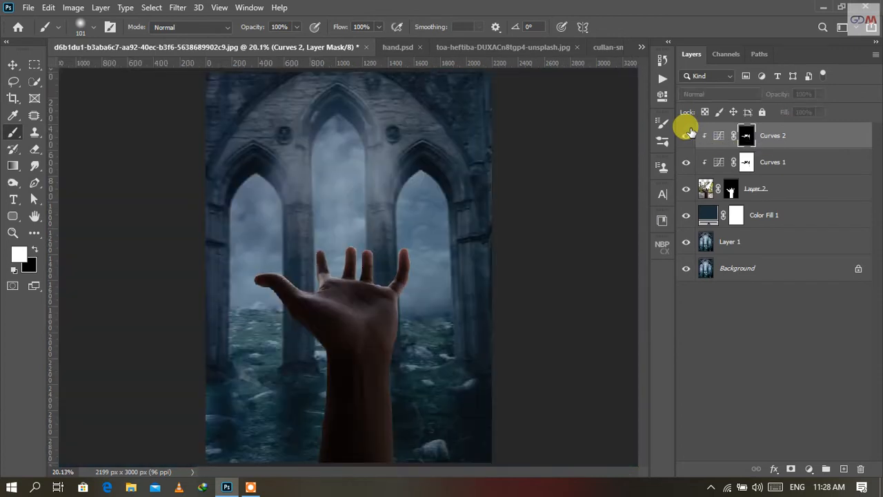
{"action": "left_click", "coordinate": [688, 134]}
{"action": "left_click", "coordinate": [688, 133]}
{"action": "left_click", "coordinate": [688, 134]}
{"action": "left_click", "coordinate": [688, 134]}
{"action": "left_click", "coordinate": [688, 134]}
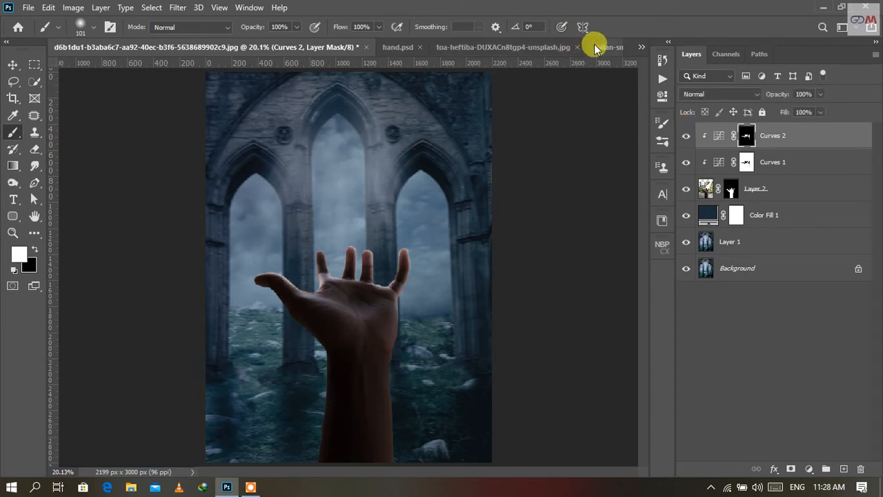
- Bring the cracked hole from pngfuel.com.png into the arch composite as the top layer, placed over the hand
{"action": "left_click", "coordinate": [413, 46]}
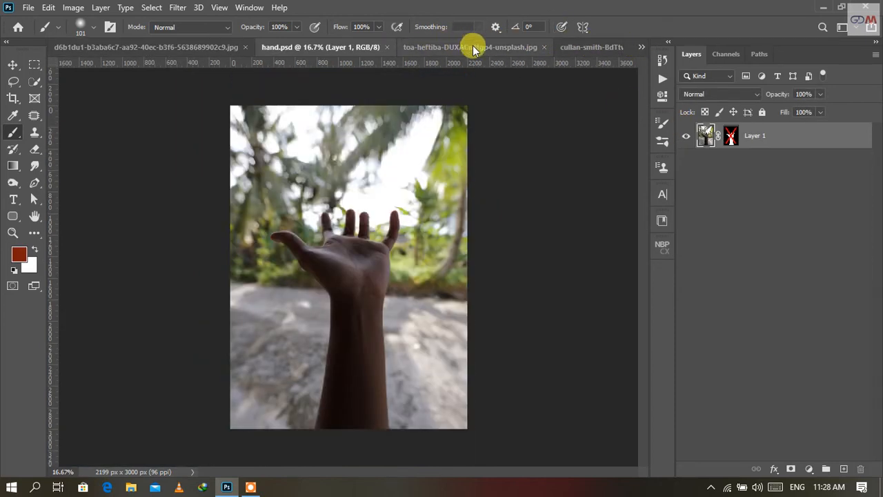
{"action": "left_click", "coordinate": [477, 46]}
{"action": "left_click", "coordinate": [563, 49]}
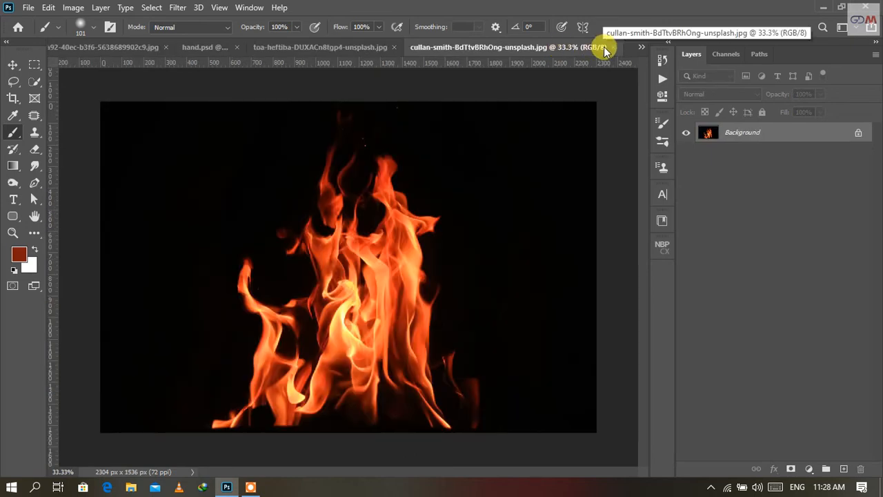
{"action": "left_click", "coordinate": [638, 49]}
{"action": "left_click", "coordinate": [518, 110]}
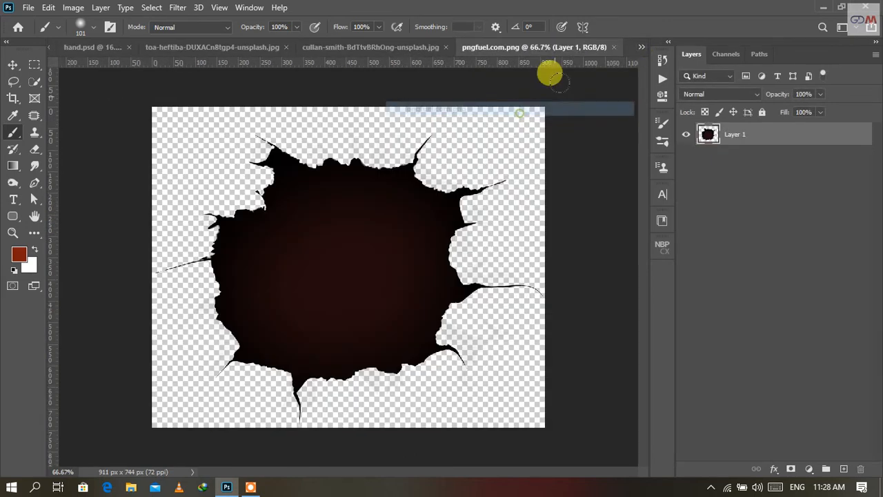
{"action": "left_click", "coordinate": [13, 65]}
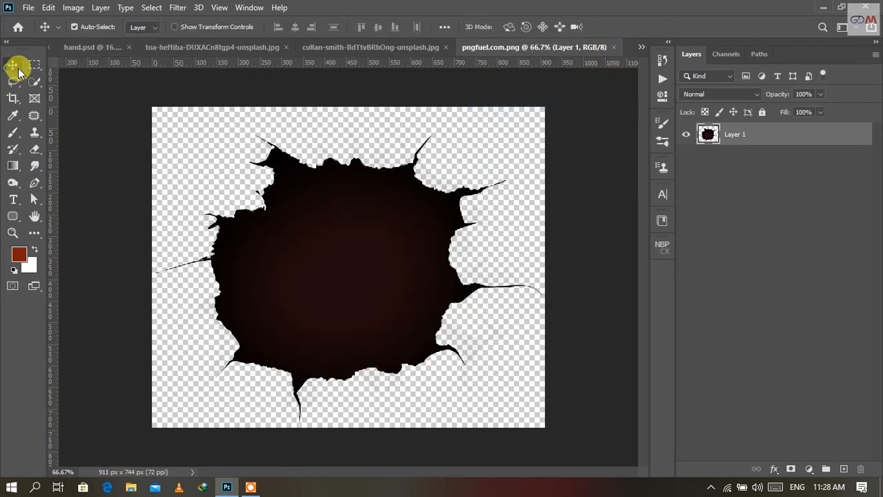
{"action": "left_click_drag", "start_coordinate": [339, 286], "coordinate": [368, 274]}
{"action": "key", "text": "ctrl"}
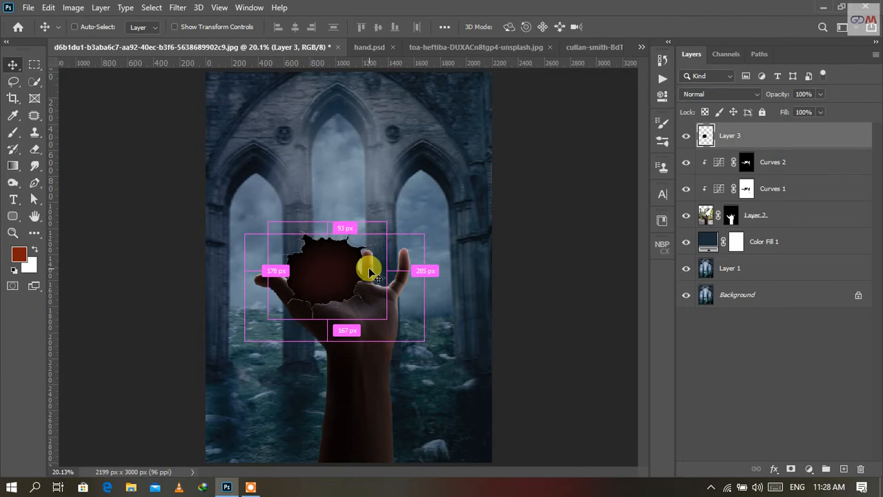
- Scale the cracked hole down proportionally to about 55% and center it on the palm below the fingers
{"action": "key", "text": "ctrl+t"}
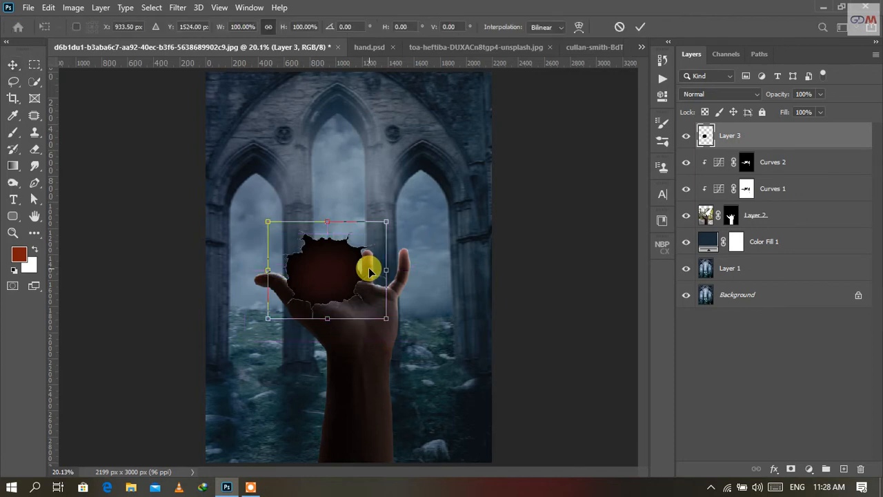
{"action": "scroll", "coordinate": [368, 267], "scroll_direction": "up", "scroll_amount": 3}
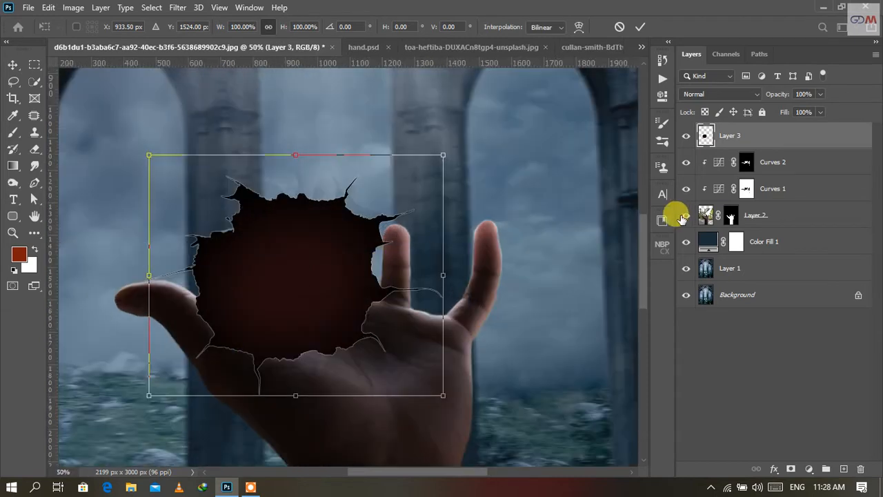
{"action": "left_click_drag", "start_coordinate": [149, 155], "coordinate": [196, 238]}
{"action": "left_click_drag", "start_coordinate": [315, 325], "coordinate": [358, 381]}
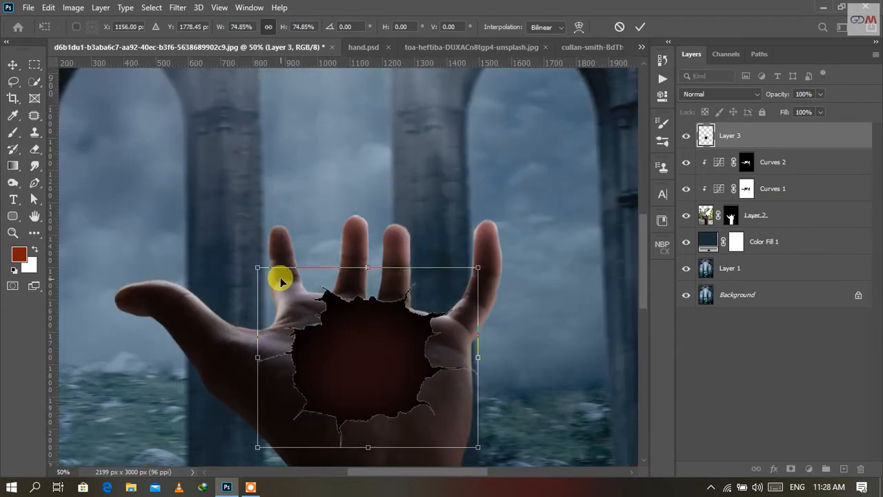
{"action": "left_click_drag", "start_coordinate": [256, 268], "coordinate": [296, 297]}
{"action": "left_click_drag", "start_coordinate": [390, 369], "coordinate": [374, 358]}
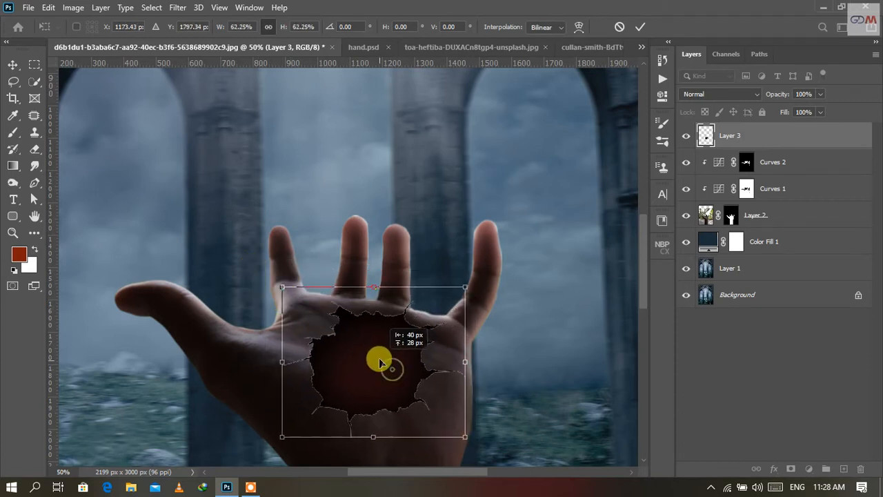
{"action": "left_click_drag", "start_coordinate": [288, 294], "coordinate": [297, 298]}
{"action": "left_click_drag", "start_coordinate": [354, 339], "coordinate": [342, 336]}
{"action": "left_click_drag", "start_coordinate": [285, 294], "coordinate": [291, 298]}
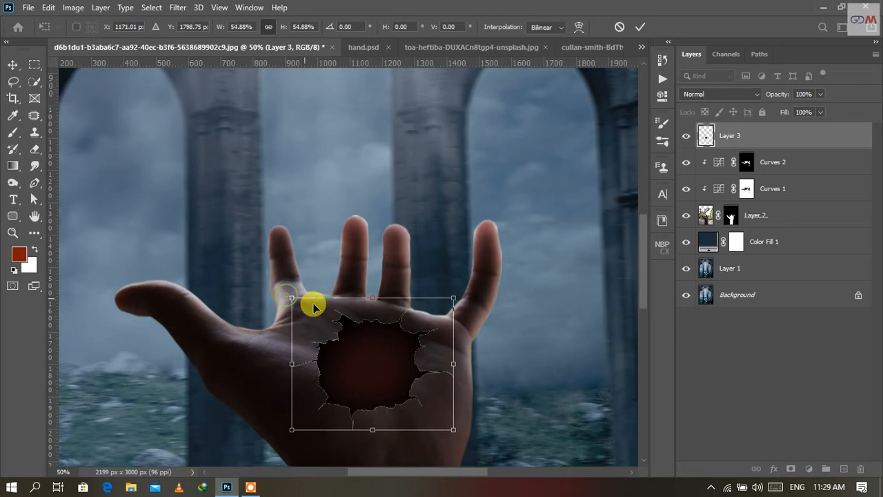
- Flatten the cracked hole to about 50% height and shift its corners slightly to match the palm's perspective
{"action": "right_click", "coordinate": [379, 348]}
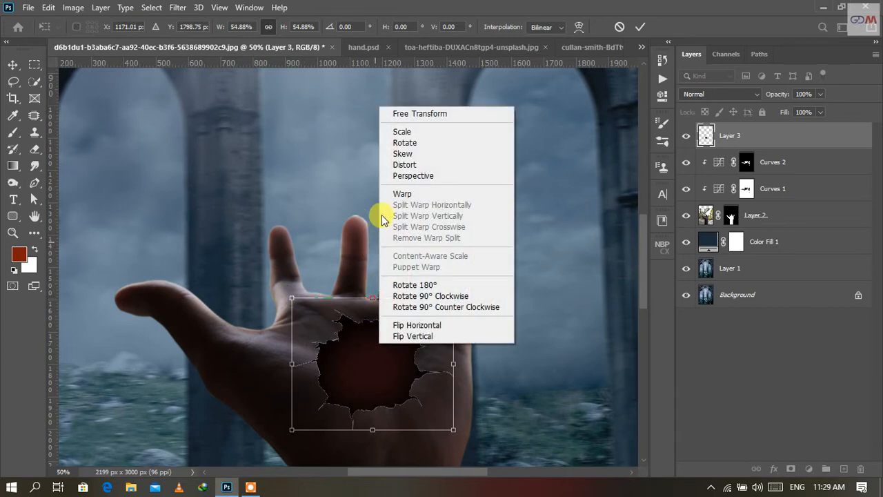
{"action": "left_click", "coordinate": [395, 174]}
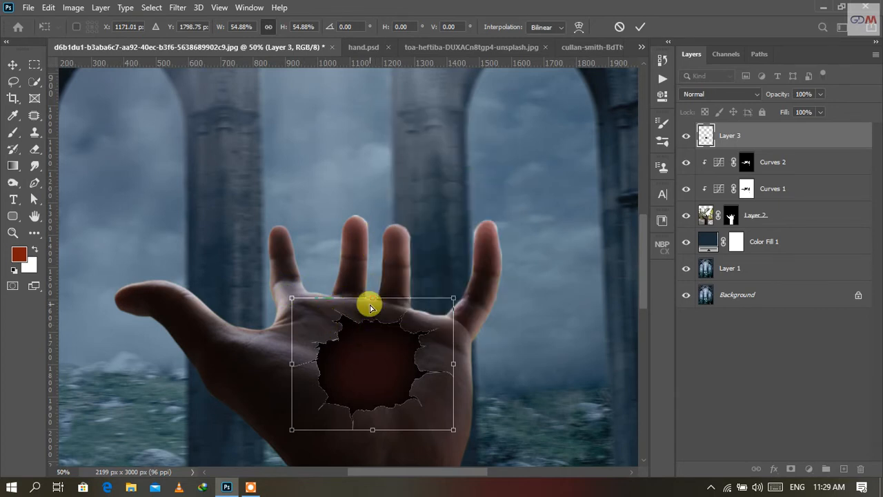
{"action": "left_click_drag", "start_coordinate": [373, 301], "coordinate": [372, 304]}
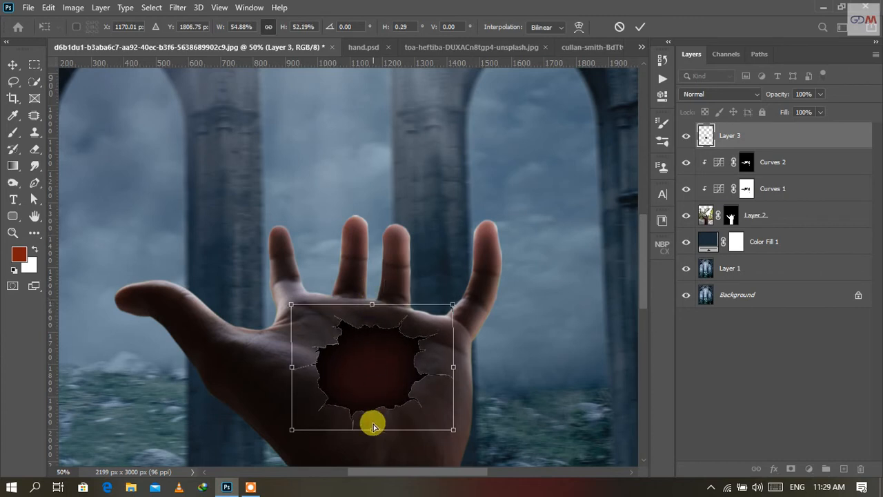
{"action": "left_click_drag", "start_coordinate": [373, 434], "coordinate": [371, 430]}
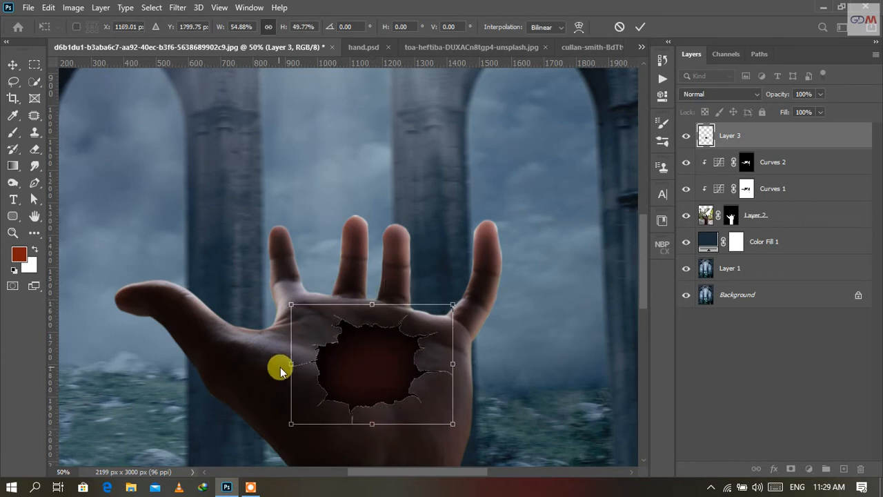
{"action": "left_click_drag", "start_coordinate": [289, 366], "coordinate": [290, 362]}
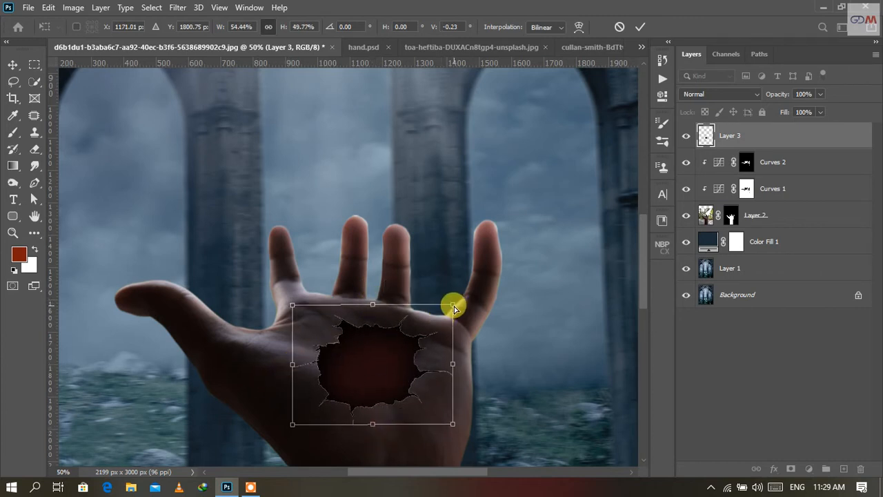
{"action": "left_click_drag", "start_coordinate": [454, 307], "coordinate": [457, 305]}
{"action": "left_click_drag", "start_coordinate": [292, 424], "coordinate": [289, 428]}
{"action": "left_click_drag", "start_coordinate": [293, 308], "coordinate": [297, 307]}
{"action": "mouse_move", "coordinate": [452, 428]}
{"action": "left_mouse_down"}
{"action": "mouse_move", "coordinate": [441, 423]}
{"action": "mouse_move", "coordinate": [449, 427]}
{"action": "left_mouse_up"}
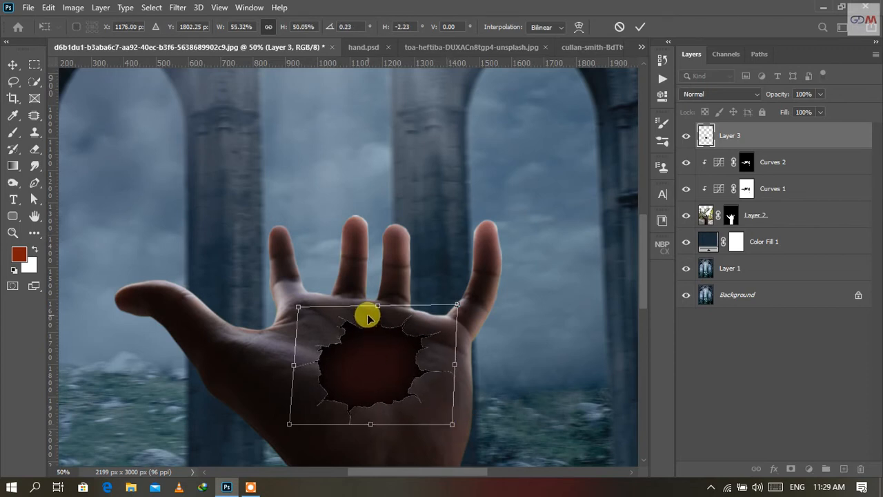
- Move the hole slightly up the palm and reduce its height to about 48%
{"action": "left_click_drag", "start_coordinate": [373, 349], "coordinate": [373, 341]}
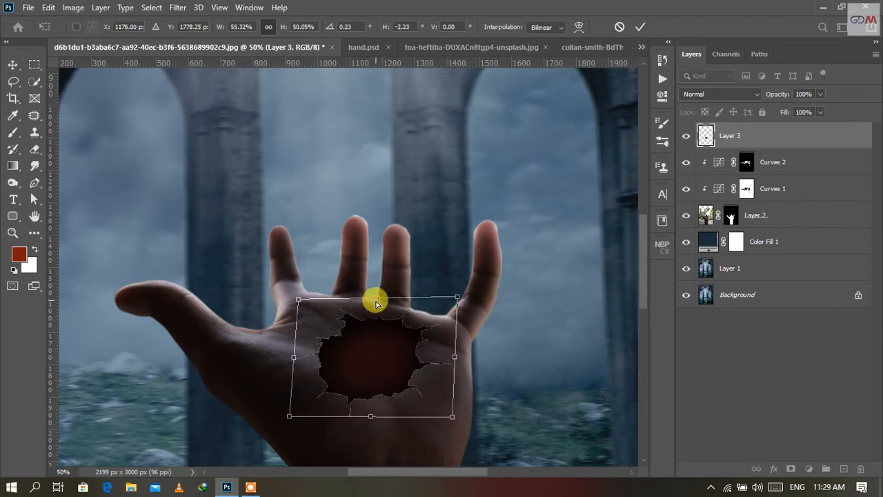
{"action": "left_click_drag", "start_coordinate": [378, 304], "coordinate": [377, 306]}
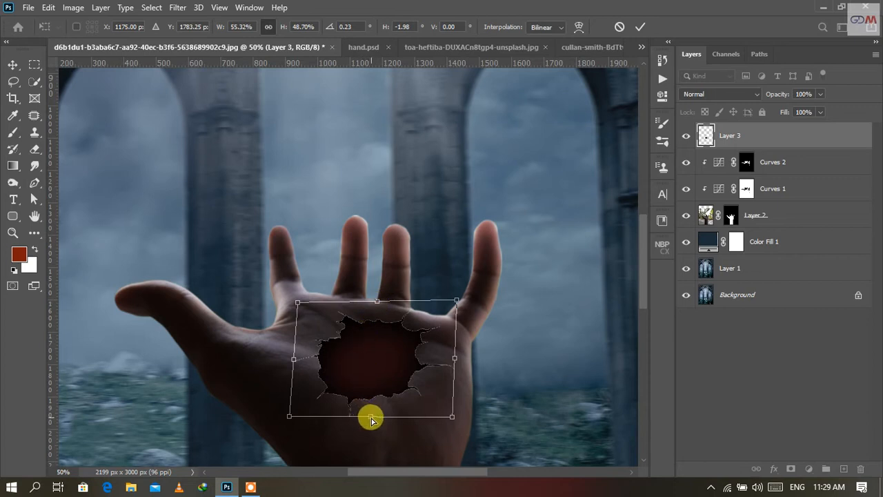
{"action": "left_click_drag", "start_coordinate": [371, 419], "coordinate": [371, 418]}
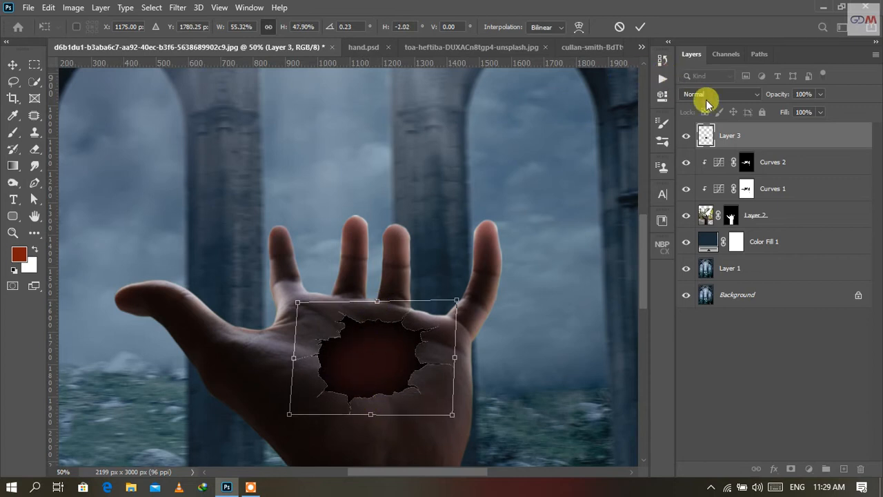
- Set the cracked hole layer's blend mode to Multiply and apply the transform
{"action": "left_click", "coordinate": [724, 94]}
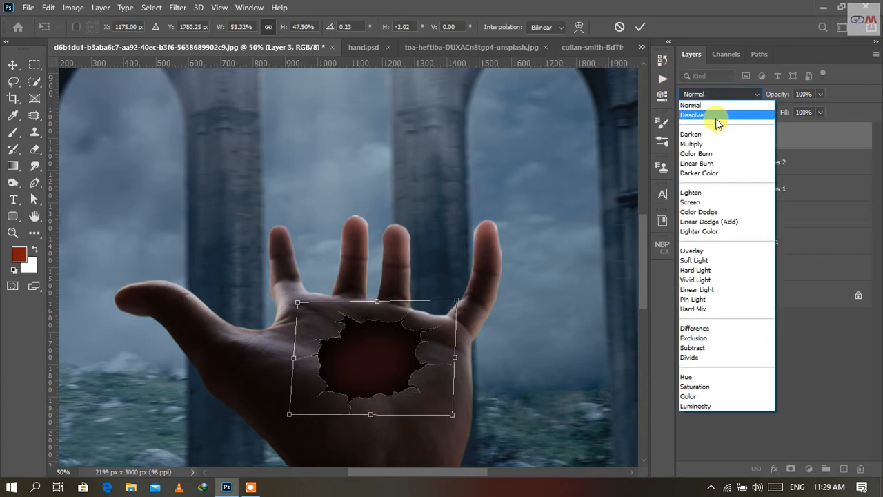
{"action": "left_click", "coordinate": [711, 144]}
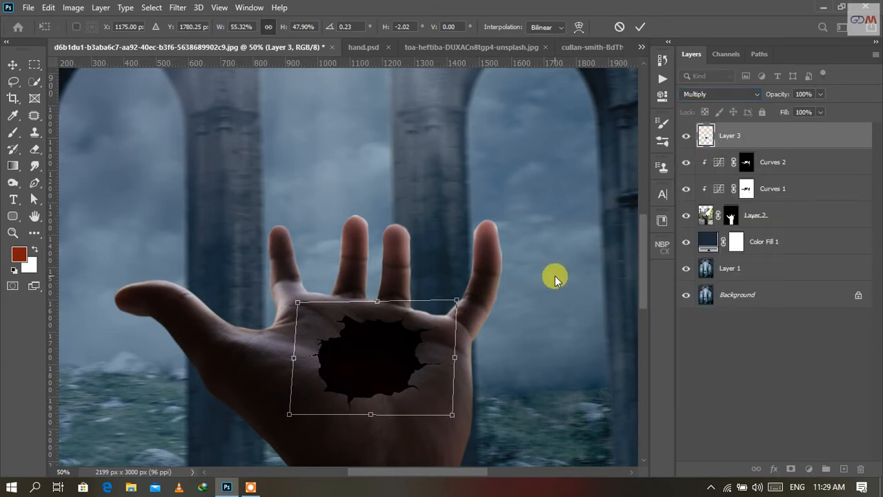
{"action": "left_click", "coordinate": [746, 161]}
{"action": "left_click", "coordinate": [735, 133]}
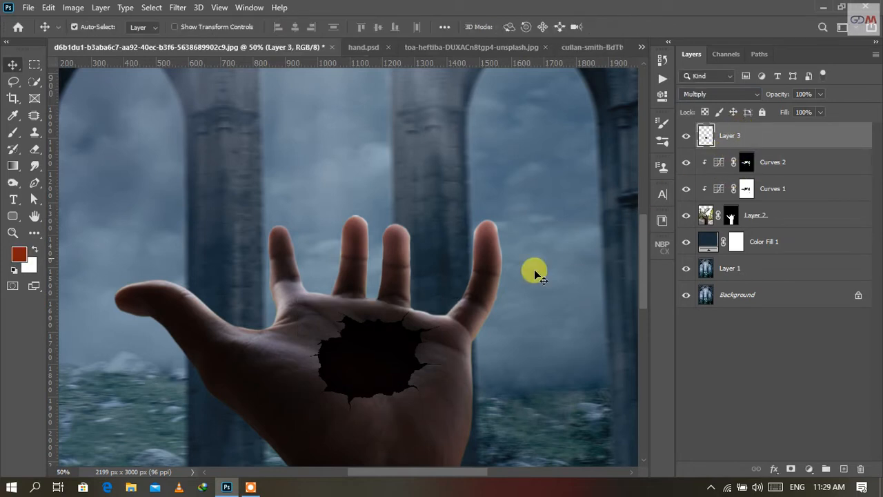
- Add a Vibrance adjustment clipped to the cracked hole layer, with Vibrance +100 and Saturation +97
{"action": "left_click", "coordinate": [808, 469]}
{"action": "left_click", "coordinate": [822, 329]}
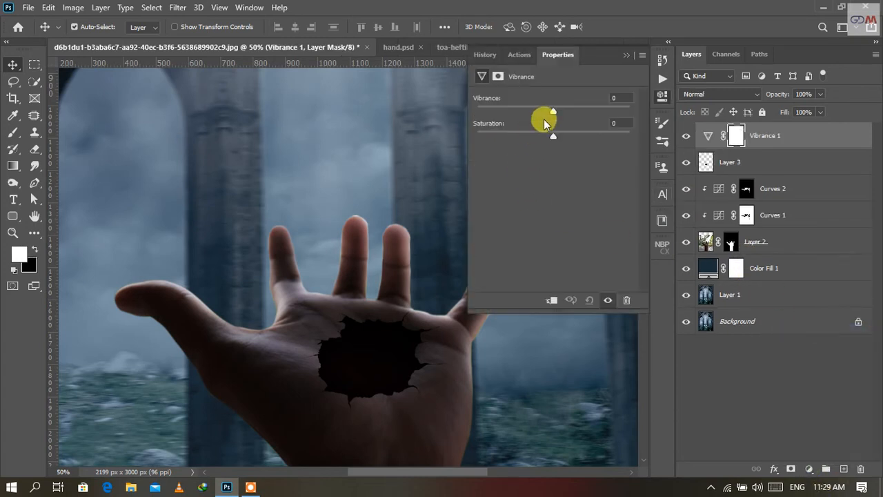
{"action": "left_click_drag", "start_coordinate": [584, 114], "coordinate": [619, 111]}
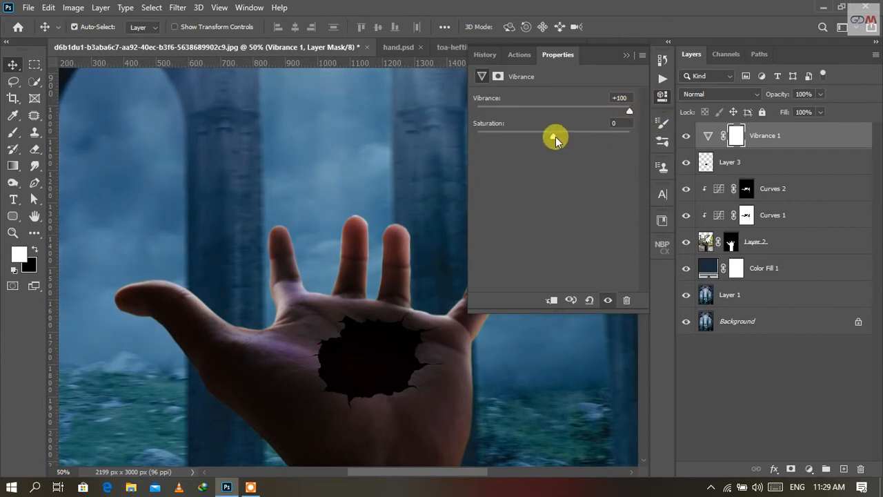
{"action": "left_click_drag", "start_coordinate": [555, 136], "coordinate": [627, 136]}
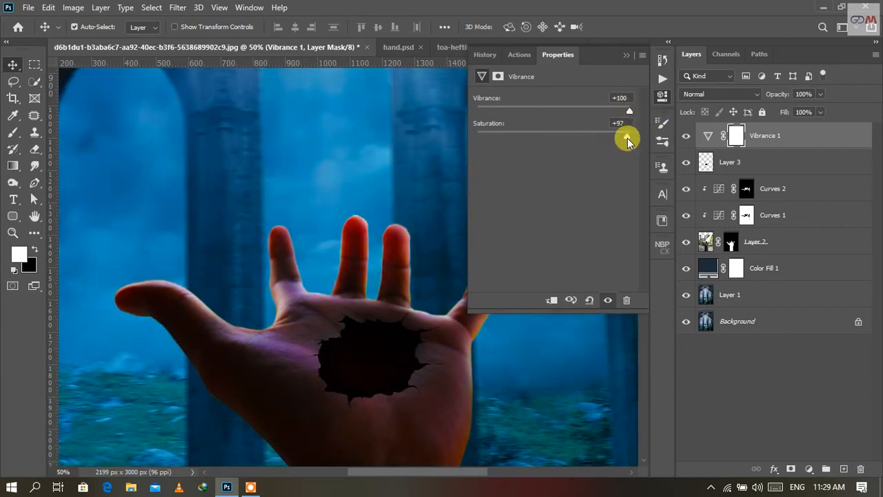
{"action": "left_click", "coordinate": [778, 142], "text": "alt"}
- Compare the palm's hole with the Vibrance adjustment hidden and shown, ending with it visible and its settings closed
{"action": "left_click_drag", "start_coordinate": [405, 280], "coordinate": [441, 226]}
{"action": "left_click", "coordinate": [685, 136]}
{"action": "left_click", "coordinate": [685, 137]}
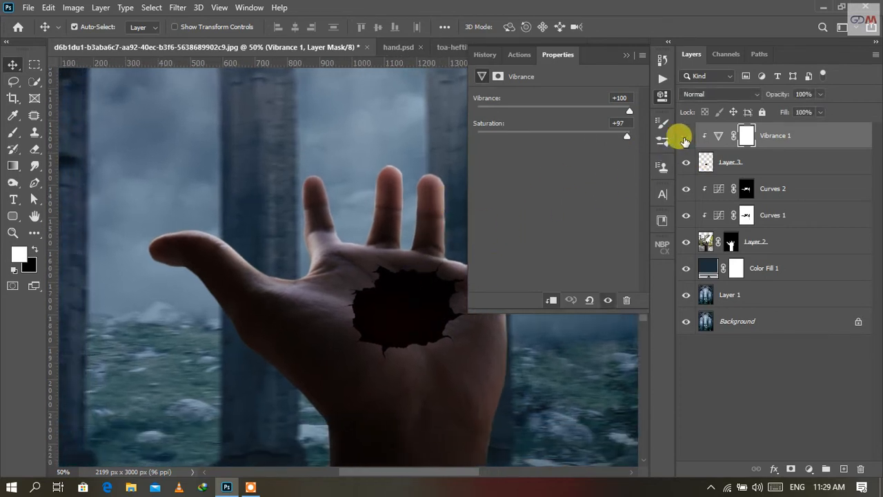
{"action": "left_click", "coordinate": [686, 137]}
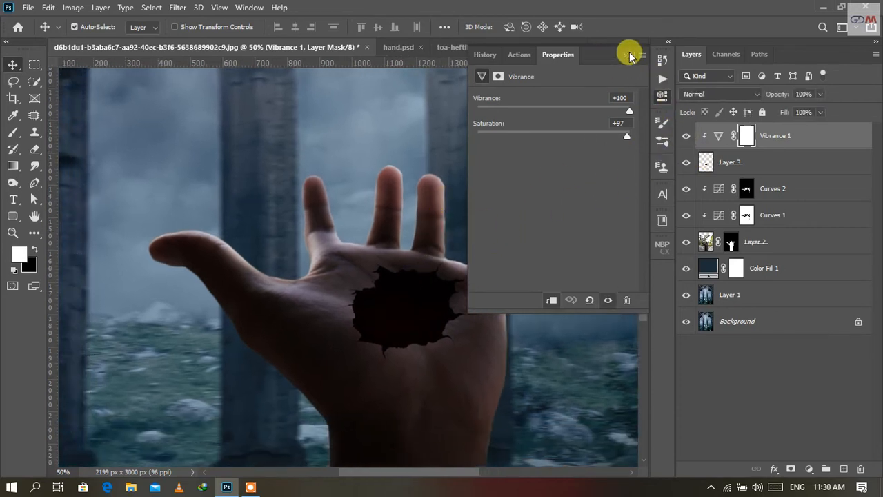
{"action": "left_click", "coordinate": [628, 54]}
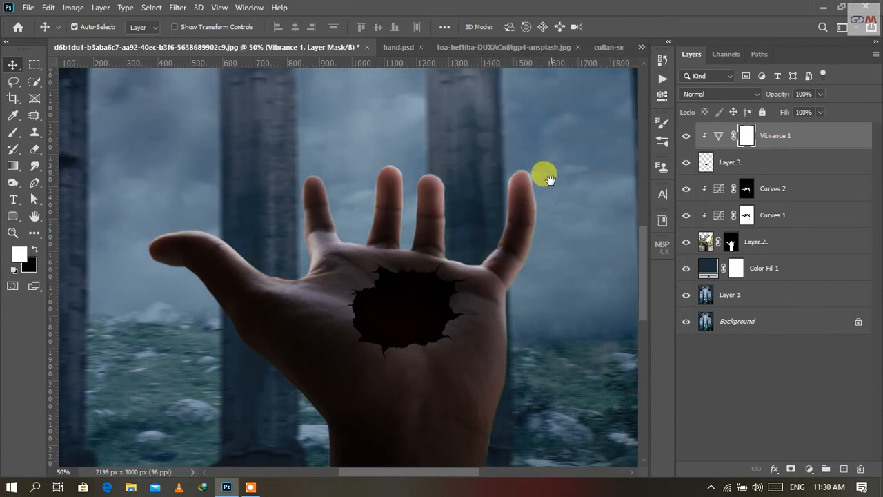
- Try to bring the red rose from its PNG file into the arch composite, and undo its placement in the campfire image
{"action": "left_click_drag", "start_coordinate": [543, 173], "coordinate": [519, 301]}
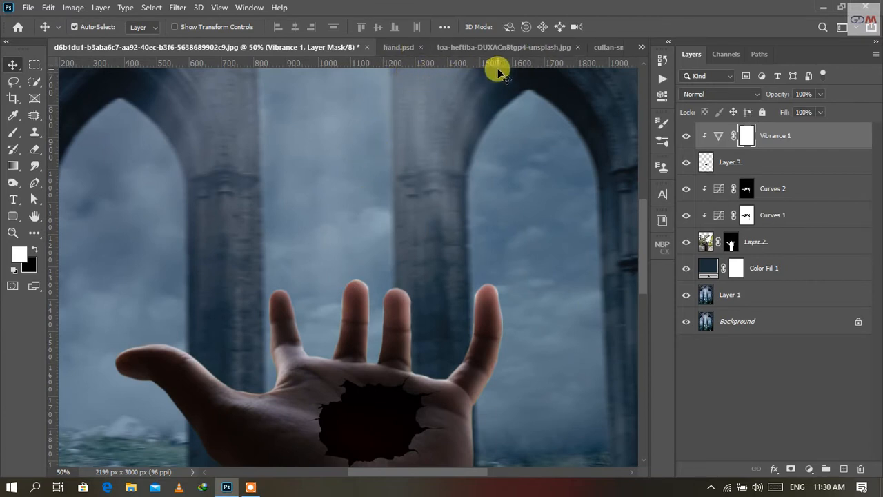
{"action": "left_click", "coordinate": [641, 47]}
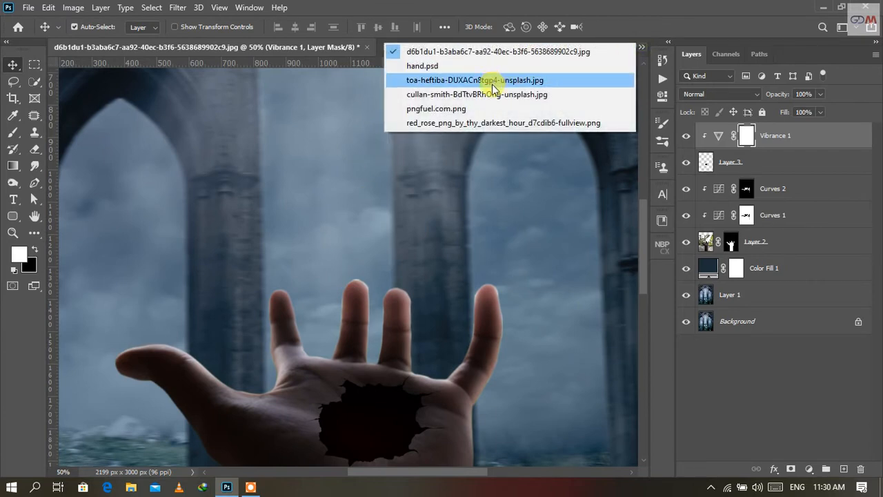
{"action": "left_click", "coordinate": [483, 122]}
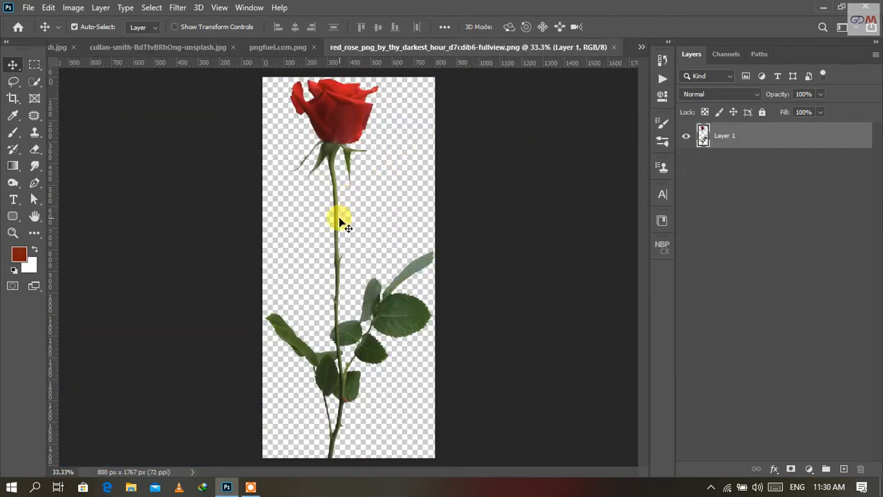
{"action": "mouse_move", "coordinate": [338, 221]}
{"action": "left_mouse_down"}
{"action": "mouse_move", "coordinate": [213, 122]}
{"action": "mouse_move", "coordinate": [69, 44]}
{"action": "mouse_move", "coordinate": [58, 50]}
{"action": "mouse_move", "coordinate": [35, 39]}
{"action": "mouse_move", "coordinate": [65, 45]}
{"action": "mouse_move", "coordinate": [61, 56]}
{"action": "mouse_move", "coordinate": [55, 43]}
{"action": "mouse_move", "coordinate": [69, 30]}
{"action": "mouse_move", "coordinate": [91, 48]}
{"action": "mouse_move", "coordinate": [195, 90]}
{"action": "mouse_move", "coordinate": [227, 163]}
{"action": "mouse_move", "coordinate": [115, 117]}
{"action": "mouse_move", "coordinate": [51, 43]}
{"action": "mouse_move", "coordinate": [59, 35]}
{"action": "mouse_move", "coordinate": [365, 237]}
{"action": "mouse_move", "coordinate": [352, 238]}
{"action": "mouse_move", "coordinate": [264, 145]}
{"action": "mouse_move", "coordinate": [147, 92]}
{"action": "mouse_move", "coordinate": [340, 235]}
{"action": "left_mouse_up"}
{"action": "key", "text": "ctrl+z"}
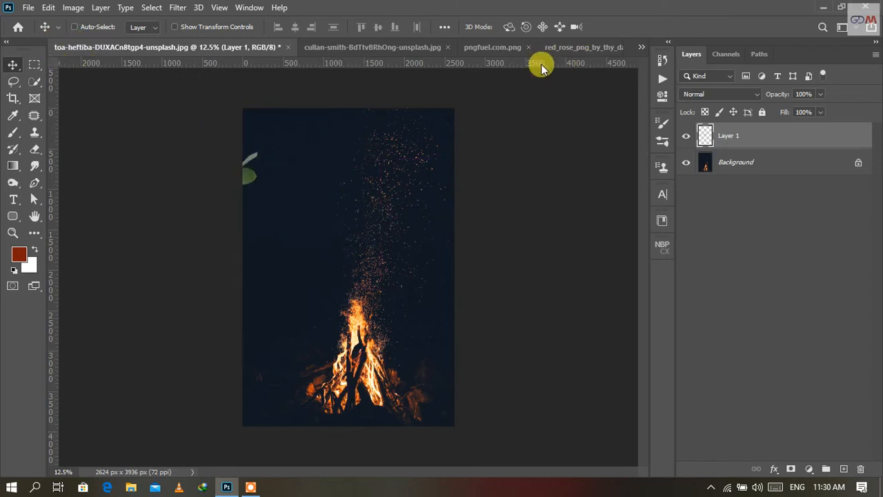
{"action": "key", "text": "ctrl+z"}
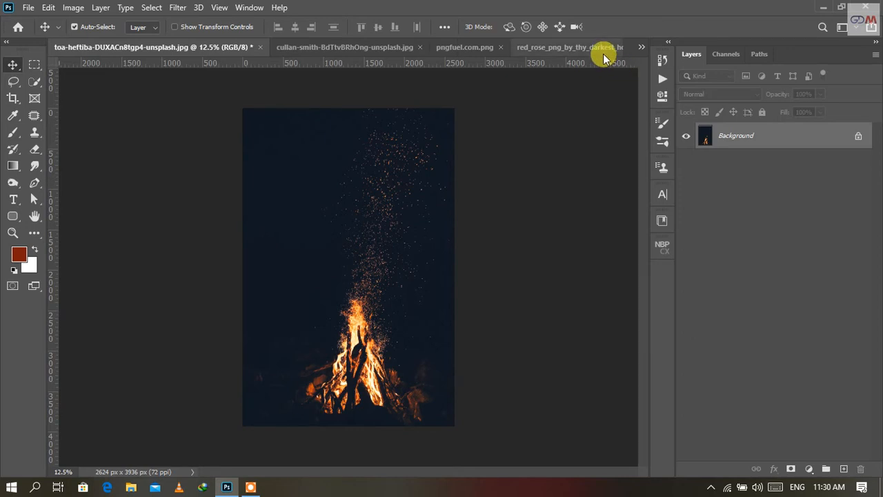
- Reopen the red rose image and try once more to carry the flower over to the arch composite
{"action": "left_click", "coordinate": [641, 47]}
{"action": "left_click", "coordinate": [469, 122]}
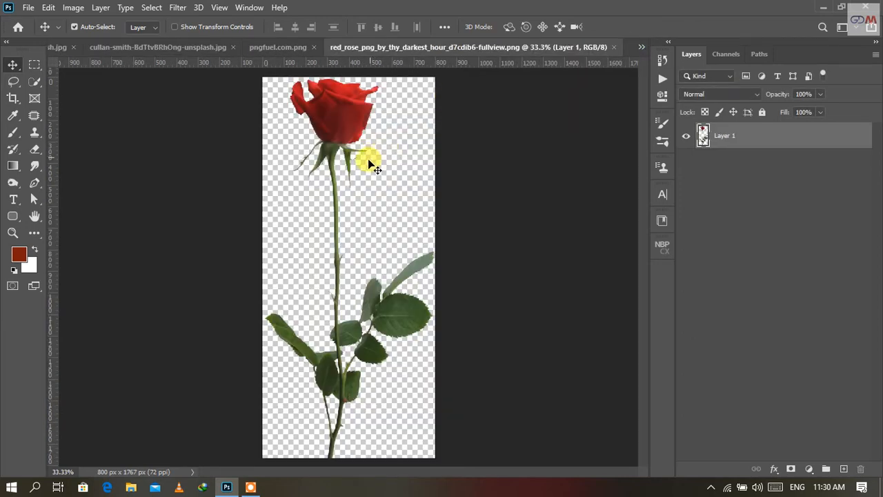
{"action": "left_click_drag", "start_coordinate": [340, 131], "coordinate": [283, 57]}
{"action": "left_click_drag", "start_coordinate": [412, 56], "coordinate": [79, 54]}
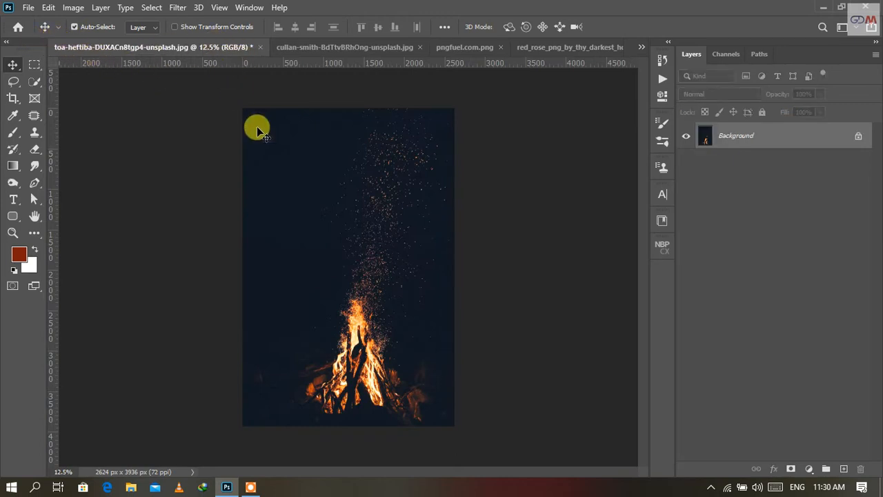
- Return to the red rose image and make a rectangular selection around the flower, stem and leaves
{"action": "left_click", "coordinate": [641, 47]}
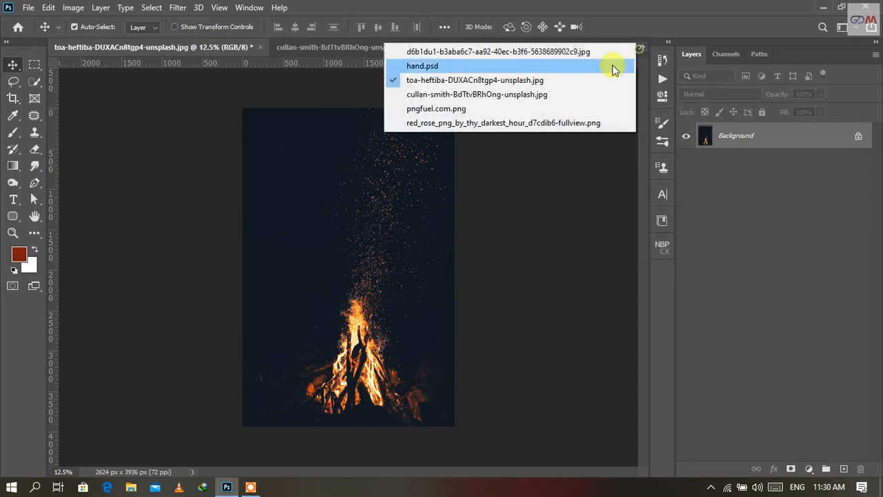
{"action": "left_click", "coordinate": [453, 122]}
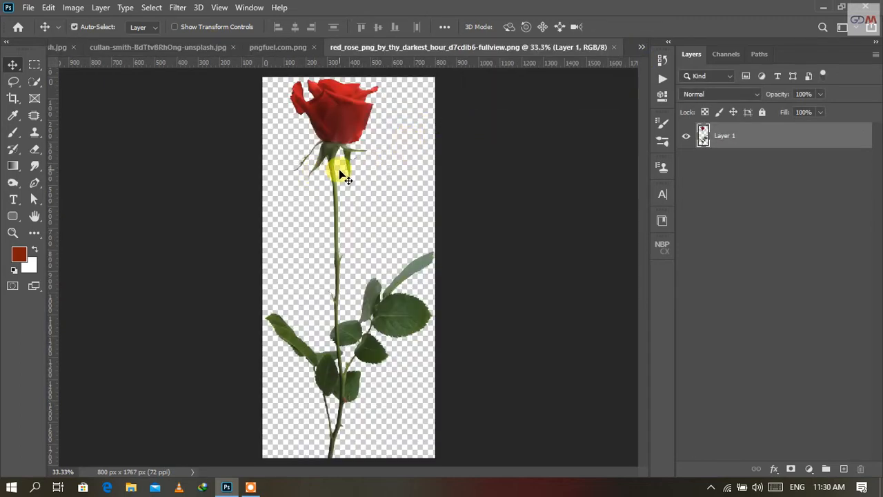
{"action": "left_click", "coordinate": [34, 64]}
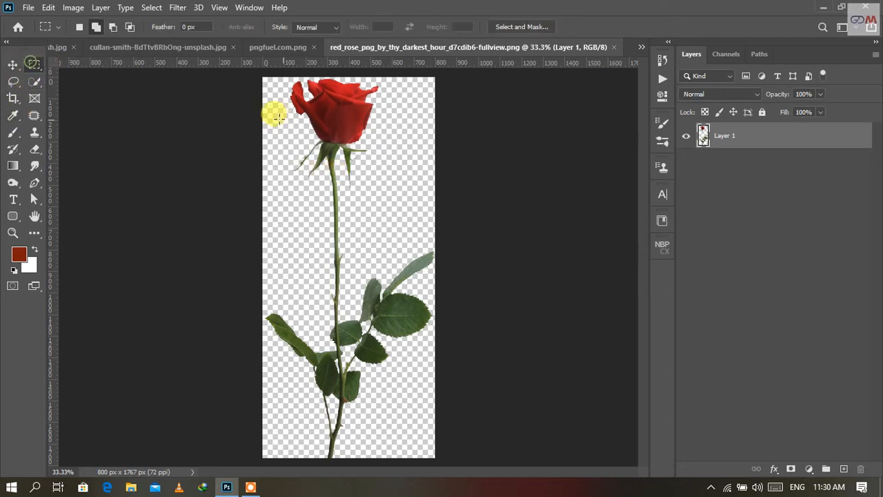
{"action": "left_click_drag", "start_coordinate": [275, 89], "coordinate": [452, 442]}
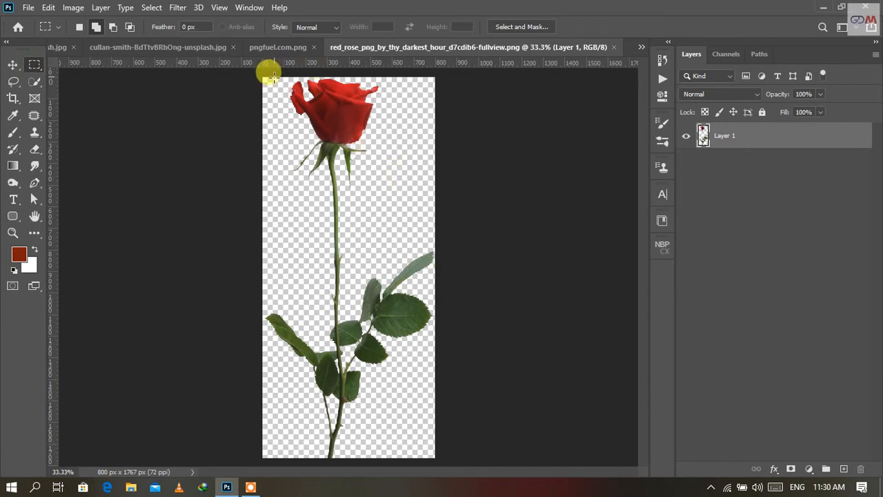
{"action": "left_click_drag", "start_coordinate": [274, 78], "coordinate": [450, 485]}
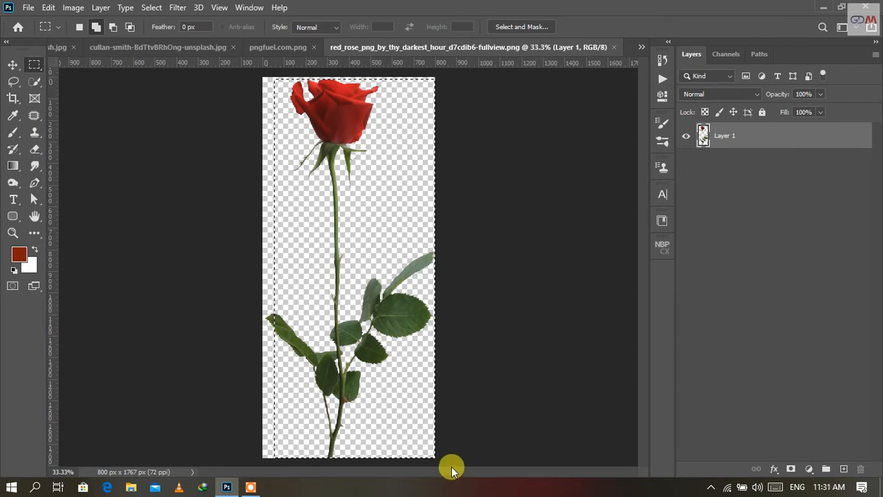
- Cut the selected red rose out of its image and paste it into the arch composite as a new layer
{"action": "key", "text": "ctrl+x"}
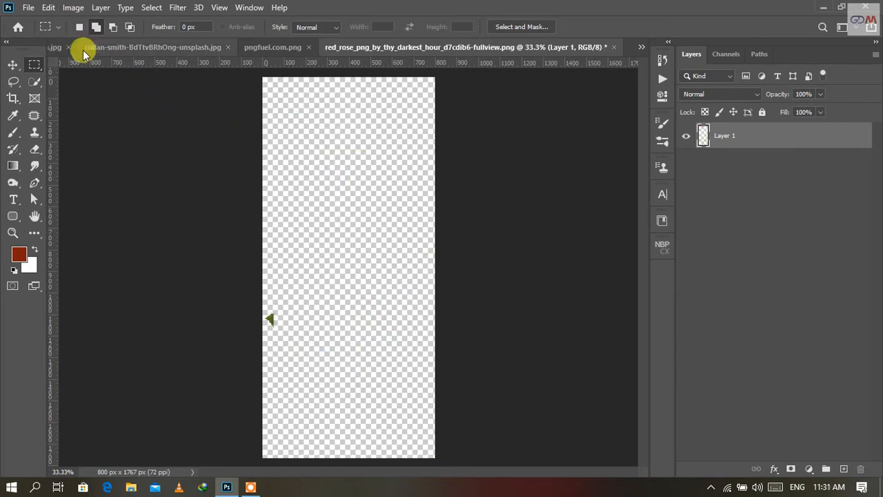
{"action": "left_click", "coordinate": [62, 47]}
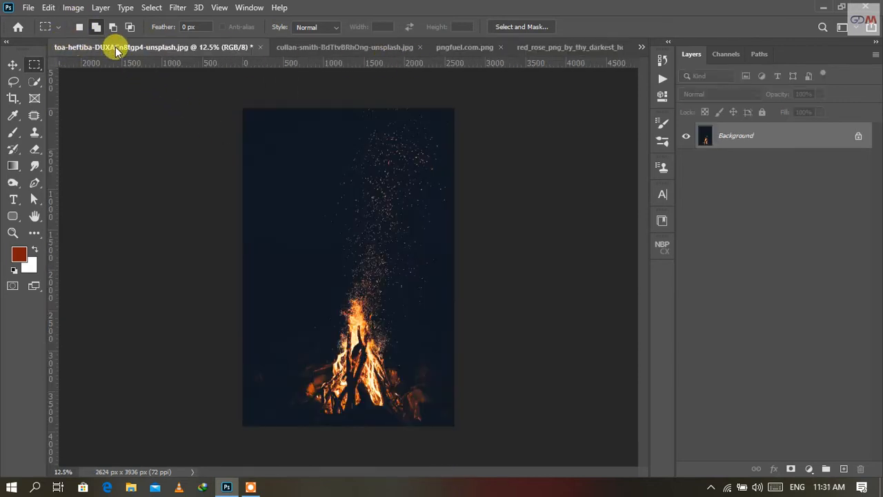
{"action": "left_click", "coordinate": [115, 47]}
{"action": "left_click", "coordinate": [642, 47]}
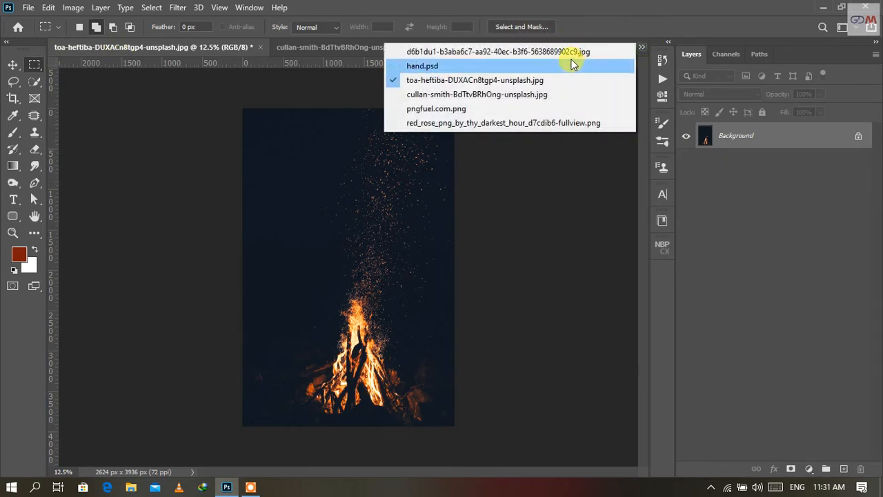
{"action": "left_click", "coordinate": [552, 50]}
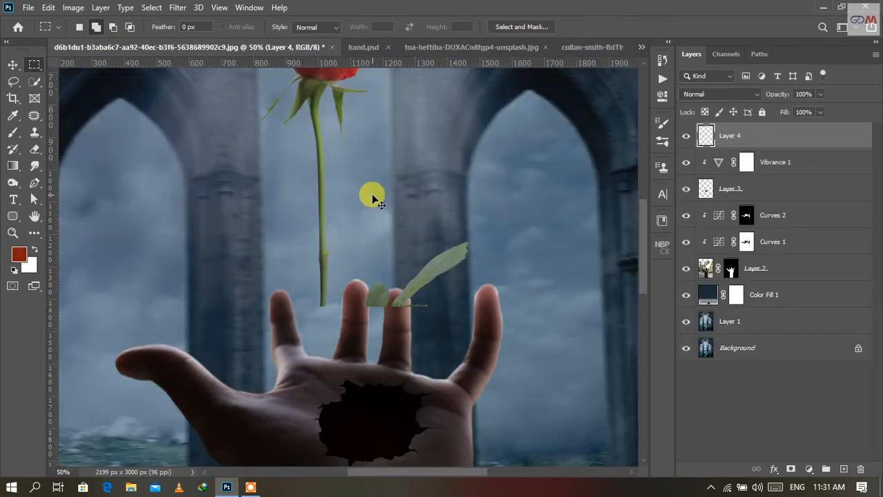
{"action": "key", "text": "ctrl+minus"}
{"action": "key", "text": "ctrl+minus"}
{"action": "key", "text": "ctrl+minus"}
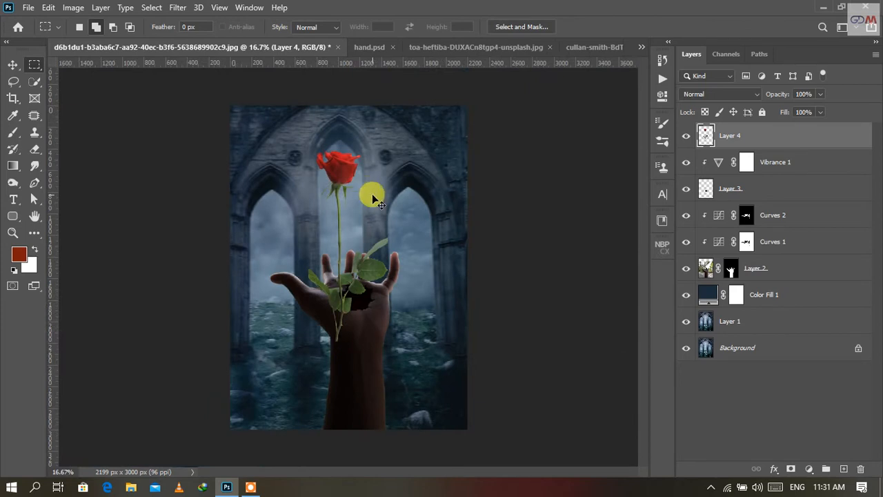
- Scale the rose to about 102% and place it over the palm, with the stem crossing the cracked hole
{"action": "key", "text": "ctrl+t"}
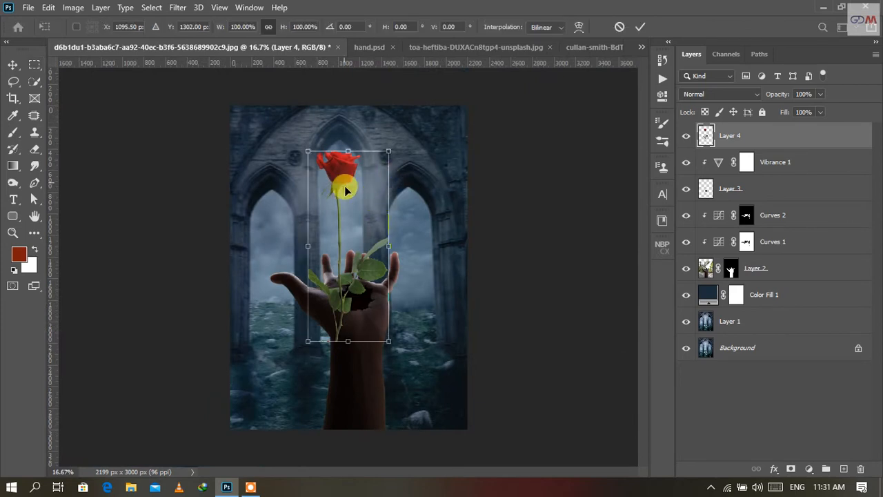
{"action": "left_click_drag", "start_coordinate": [339, 205], "coordinate": [354, 227]}
{"action": "mouse_move", "coordinate": [402, 168]}
{"action": "left_mouse_down"}
{"action": "mouse_move", "coordinate": [404, 158]}
{"action": "mouse_move", "coordinate": [405, 166]}
{"action": "left_mouse_up"}
{"action": "left_click_drag", "start_coordinate": [356, 237], "coordinate": [351, 265]}
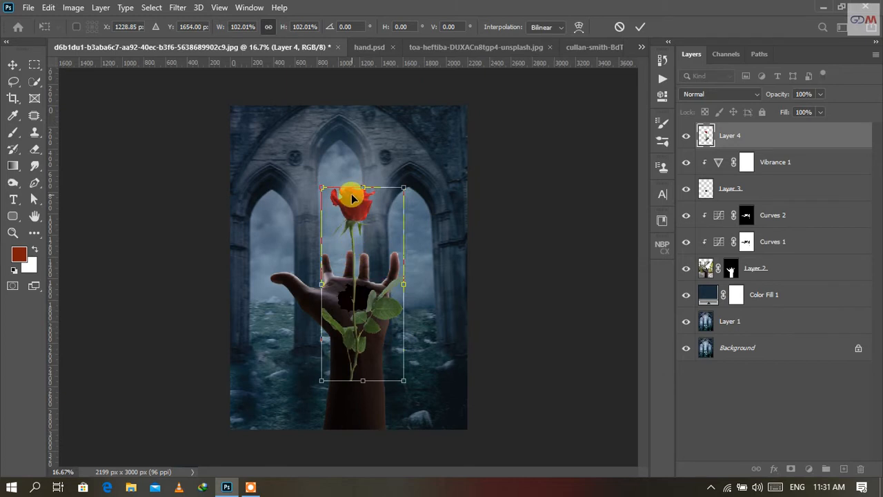
{"action": "key", "text": "Return"}
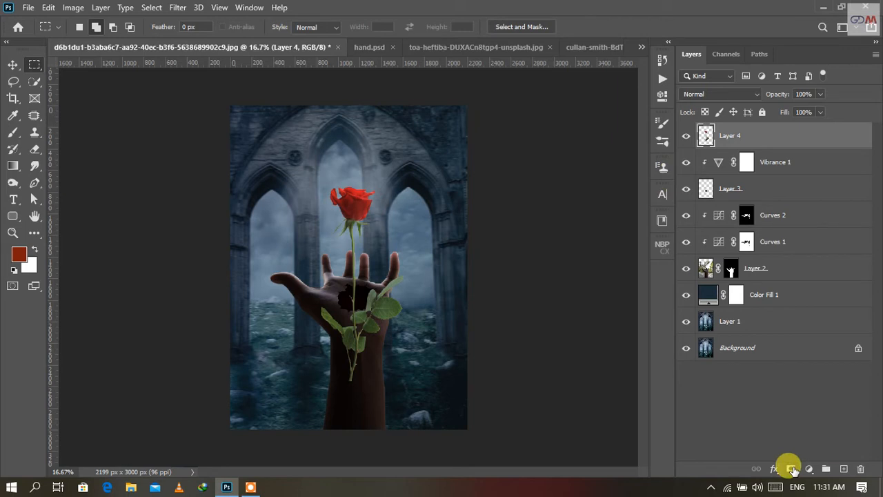
- Add a layer mask to the rose and hide its leaves and lower stem with a soft black 653 px brush
{"action": "left_click", "coordinate": [791, 469]}
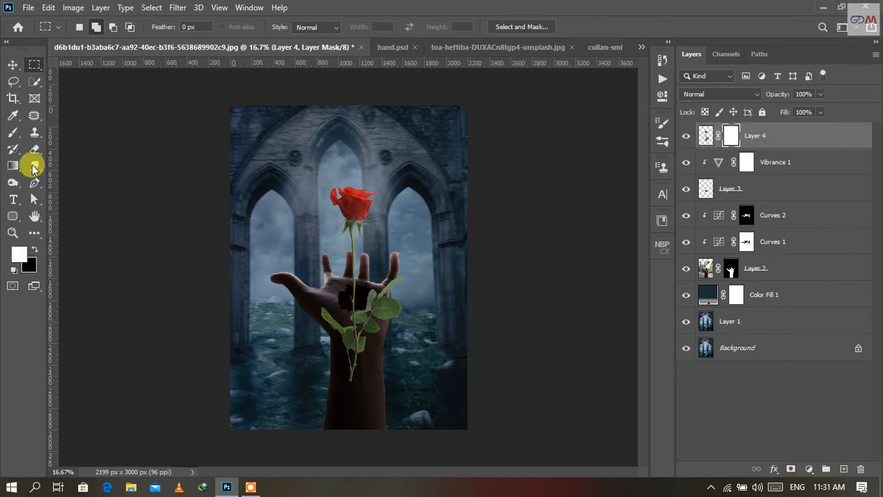
{"action": "left_click", "coordinate": [14, 130]}
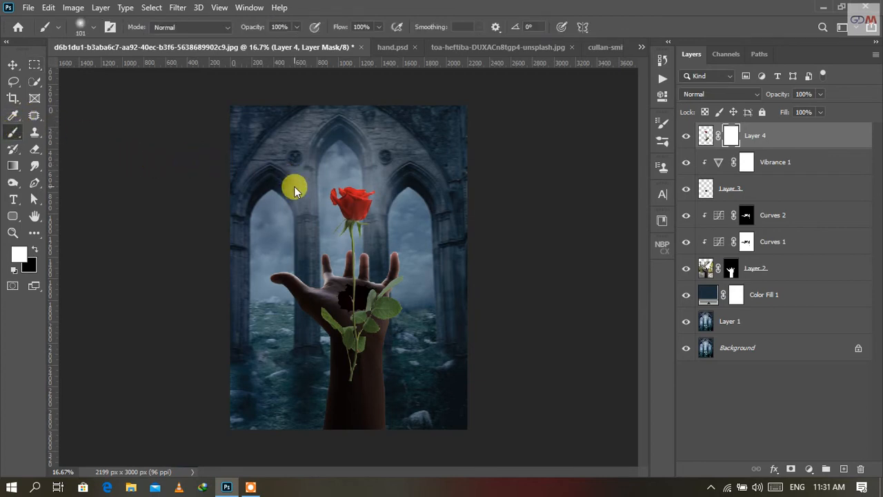
{"action": "mouse_move", "coordinate": [292, 185]}
{"action": "left_mouse_down"}
{"action": "mouse_move", "coordinate": [328, 195]}
{"action": "mouse_move", "coordinate": [326, 188]}
{"action": "left_mouse_up"}
{"action": "mouse_move", "coordinate": [326, 187]}
{"action": "left_mouse_down"}
{"action": "mouse_move", "coordinate": [326, 207]}
{"action": "mouse_move", "coordinate": [329, 167]}
{"action": "mouse_move", "coordinate": [345, 175]}
{"action": "mouse_move", "coordinate": [335, 172]}
{"action": "mouse_move", "coordinate": [338, 160]}
{"action": "left_mouse_up"}
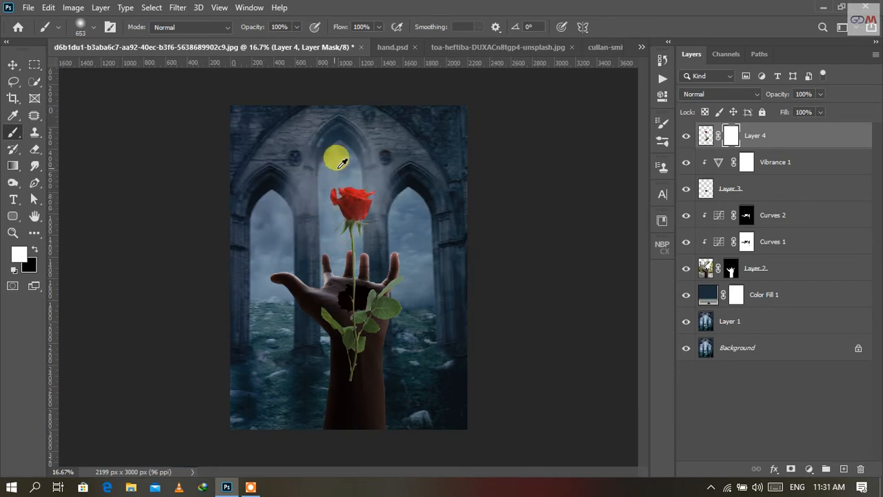
{"action": "key", "text": "x"}
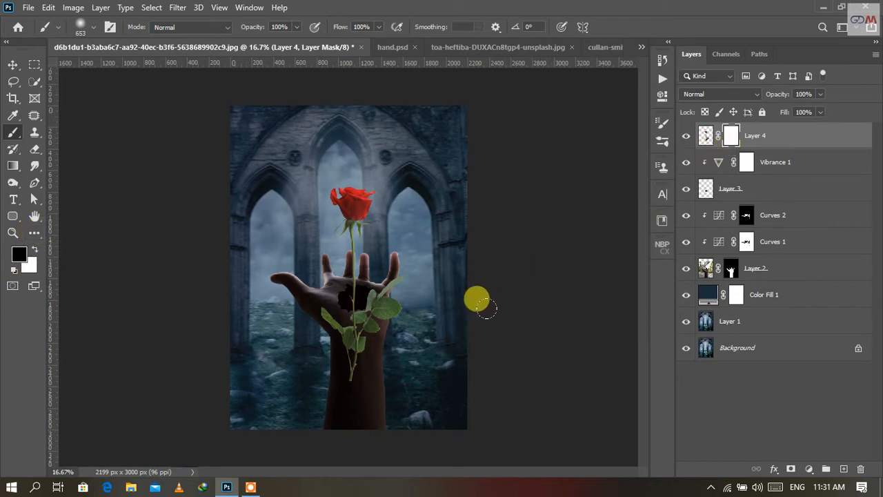
{"action": "mouse_move", "coordinate": [358, 349]}
{"action": "left_mouse_down"}
{"action": "mouse_move", "coordinate": [279, 330]}
{"action": "mouse_move", "coordinate": [320, 332]}
{"action": "mouse_move", "coordinate": [313, 320]}
{"action": "mouse_move", "coordinate": [320, 318]}
{"action": "mouse_move", "coordinate": [353, 327]}
{"action": "mouse_move", "coordinate": [403, 295]}
{"action": "mouse_move", "coordinate": [394, 278]}
{"action": "mouse_move", "coordinate": [402, 269]}
{"action": "mouse_move", "coordinate": [358, 312]}
{"action": "mouse_move", "coordinate": [301, 327]}
{"action": "mouse_move", "coordinate": [383, 316]}
{"action": "mouse_move", "coordinate": [414, 290]}
{"action": "mouse_move", "coordinate": [438, 316]}
{"action": "mouse_move", "coordinate": [430, 153]}
{"action": "left_mouse_up"}
- Touch up the rose's mask on the palm below the hole so the stem ends inside the opening
{"action": "key", "text": "ctrl+plus"}
{"action": "key", "text": "ctrl+plus"}
{"action": "key", "text": "ctrl+plus"}
{"action": "key", "text": "ctrl+plus"}
{"action": "key", "text": "ctrl+plus"}
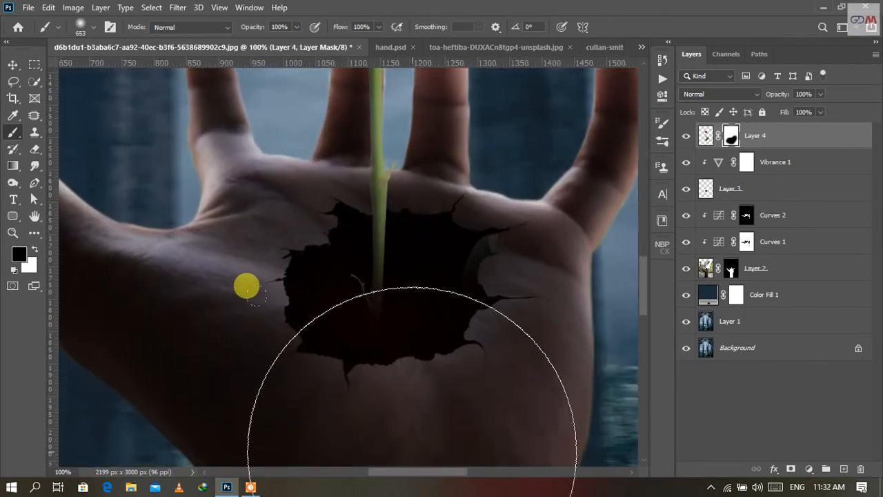
{"action": "mouse_move", "coordinate": [402, 462]}
{"action": "left_mouse_down"}
{"action": "mouse_move", "coordinate": [389, 469]}
{"action": "mouse_move", "coordinate": [412, 456]}
{"action": "left_mouse_up"}
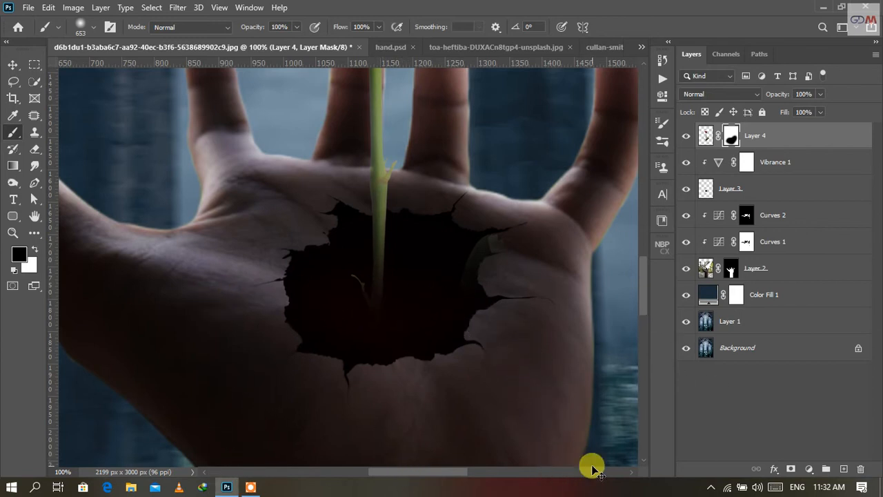
{"action": "key", "text": "ctrl+minus"}
{"action": "key", "text": "ctrl+minus"}
{"action": "key", "text": "ctrl+minus"}
{"action": "key", "text": "ctrl+minus"}
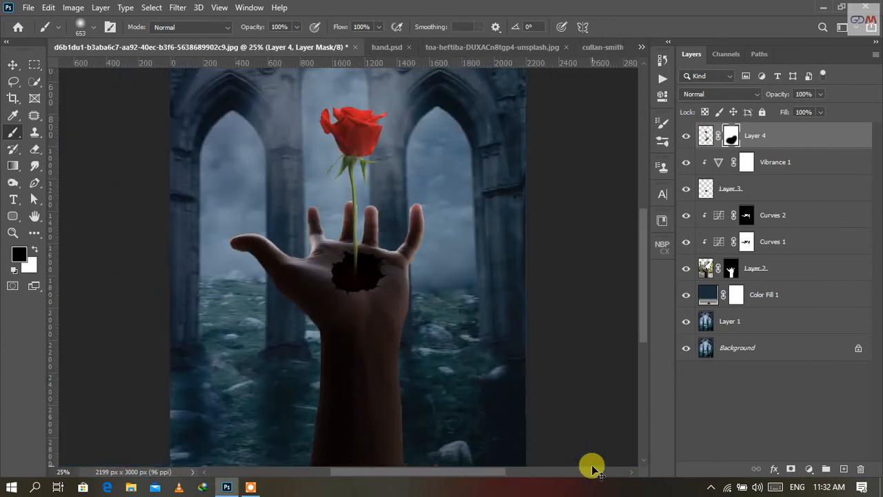
- Darken the rose with a Curves adjustment clipped to its layer, taking input 144 down to output 94
{"action": "left_click", "coordinate": [808, 469]}
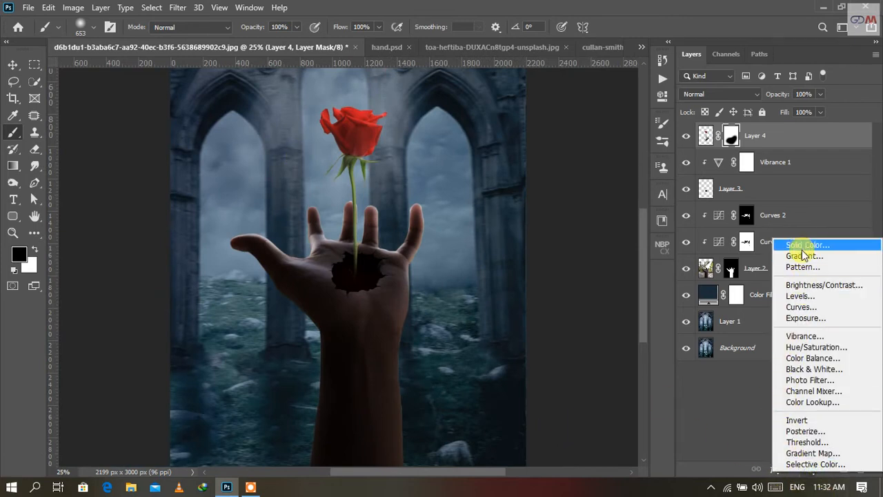
{"action": "left_click", "coordinate": [807, 307]}
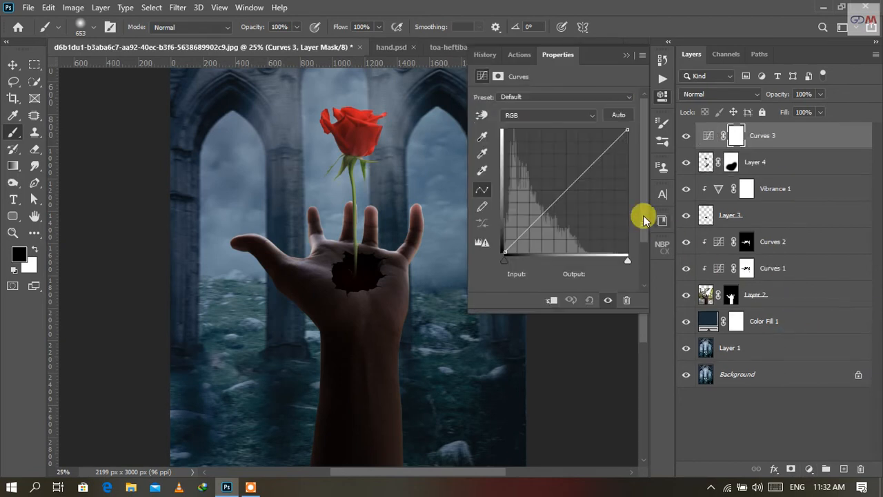
{"action": "left_click", "coordinate": [781, 145], "text": "alt"}
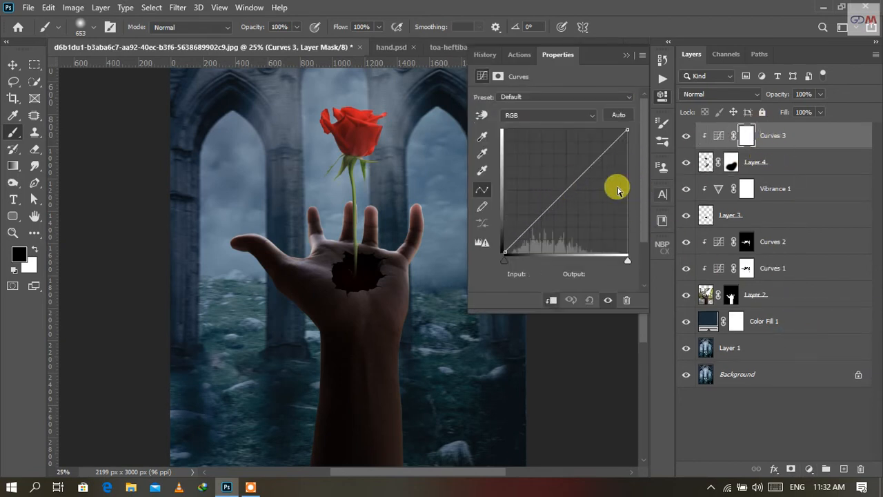
{"action": "left_click", "coordinate": [565, 191]}
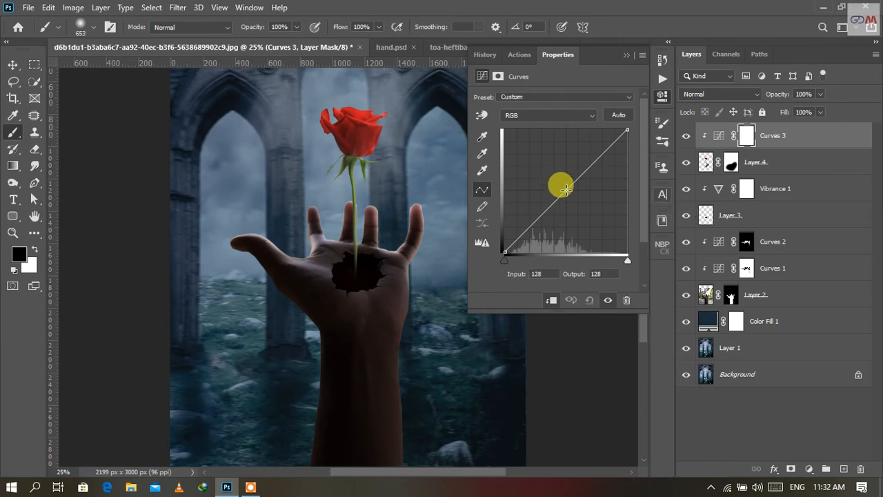
{"action": "left_click_drag", "start_coordinate": [571, 203], "coordinate": [574, 205]}
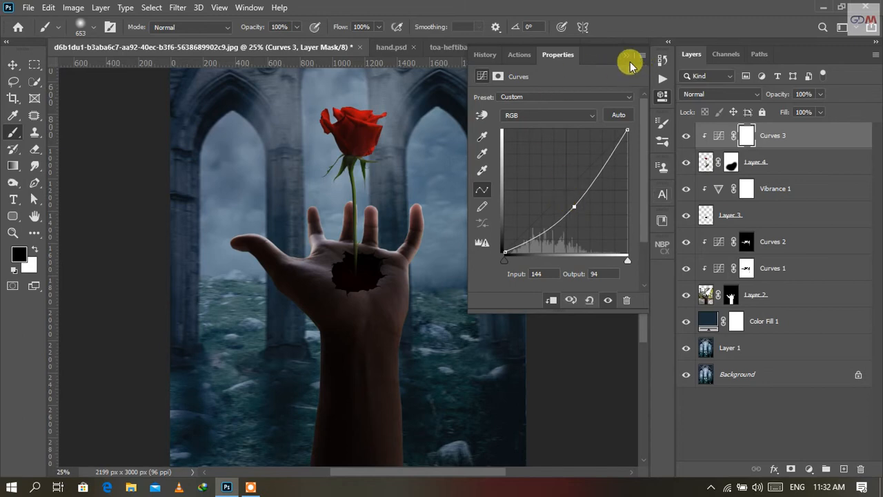
{"action": "left_click", "coordinate": [626, 54]}
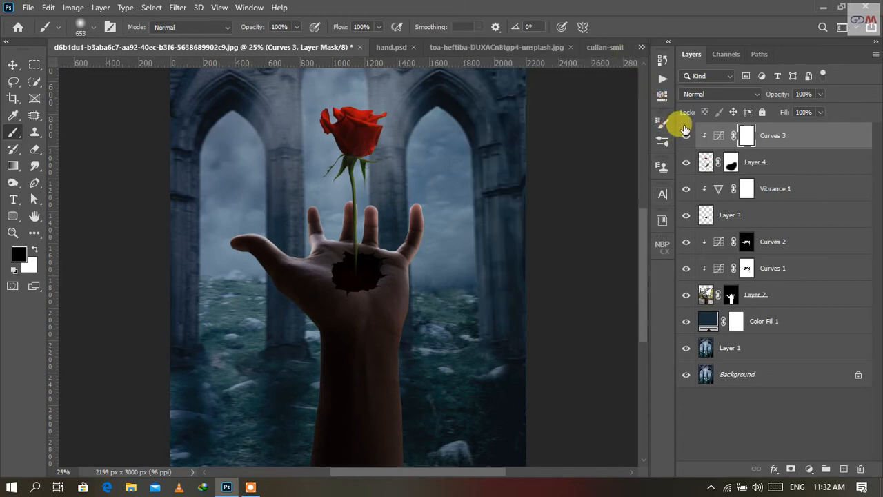
- Bring the flames from the cullan-smith image into the arch composite as a new layer on top
{"action": "left_click", "coordinate": [498, 47]}
{"action": "left_click", "coordinate": [570, 49]}
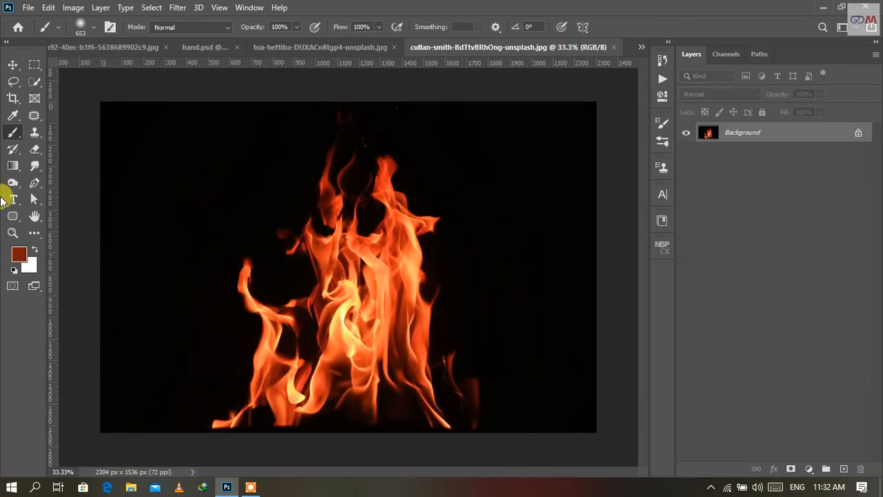
{"action": "left_click", "coordinate": [12, 64]}
{"action": "left_click_drag", "start_coordinate": [310, 337], "coordinate": [373, 133]}
{"action": "key", "text": "ctrl+minus"}
{"action": "key", "text": "ctrl+minus"}
{"action": "key", "text": "ctrl+minus"}
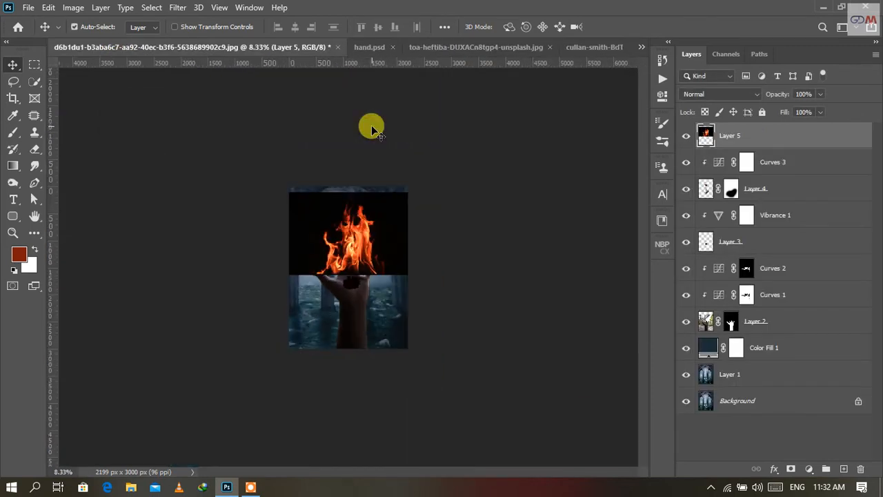
- Scale the flame layer to about 86%, set its blend mode to Screen and move it up above the hand
{"action": "key", "text": "ctrl+t"}
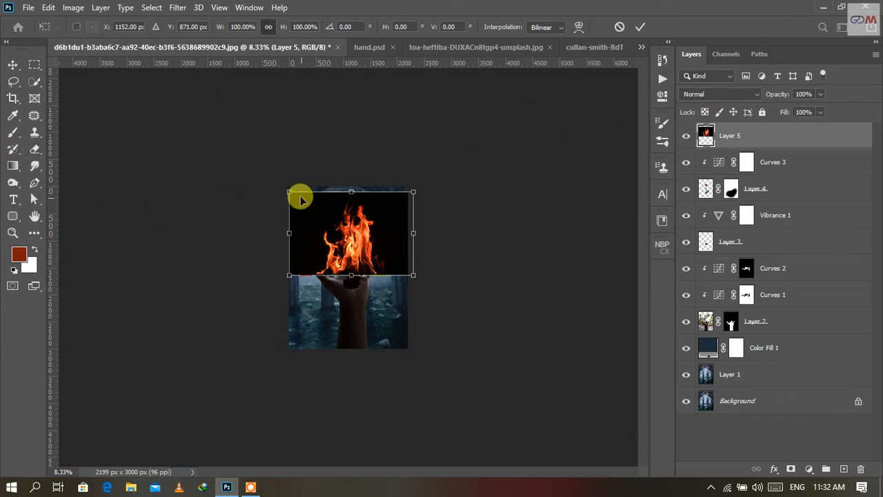
{"action": "left_click_drag", "start_coordinate": [285, 188], "coordinate": [302, 199]}
{"action": "left_click_drag", "start_coordinate": [364, 240], "coordinate": [353, 232]}
{"action": "left_click", "coordinate": [705, 96]}
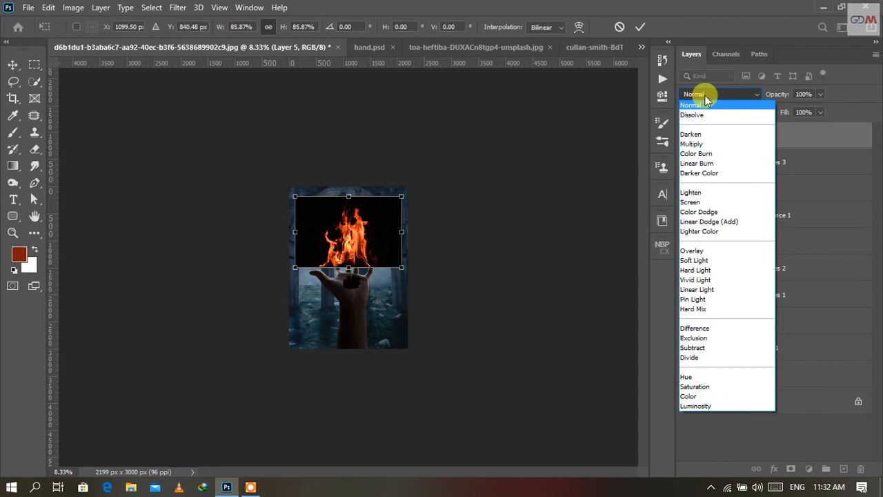
{"action": "left_click", "coordinate": [705, 202]}
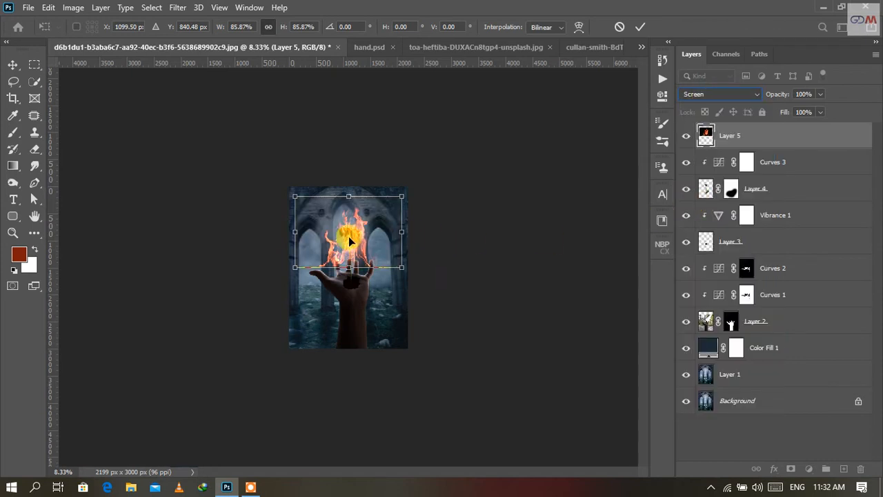
{"action": "left_click_drag", "start_coordinate": [354, 242], "coordinate": [354, 233]}
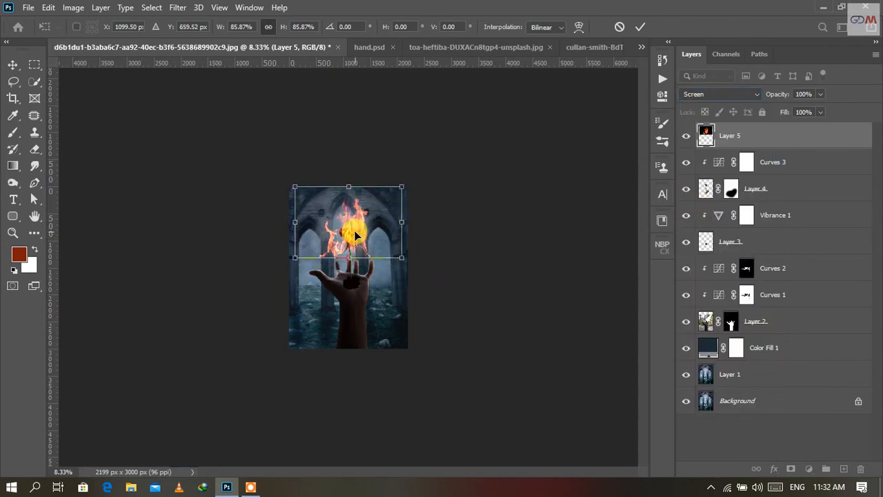
- Shrink the flame layer to about 53% and position it over the rose's bloom
{"action": "scroll", "coordinate": [354, 236], "scroll_direction": "up", "scroll_amount": 3}
{"action": "left_click_drag", "start_coordinate": [388, 144], "coordinate": [410, 257]}
{"action": "left_click_drag", "start_coordinate": [212, 139], "coordinate": [321, 213]}
{"action": "left_click_drag", "start_coordinate": [444, 305], "coordinate": [397, 256]}
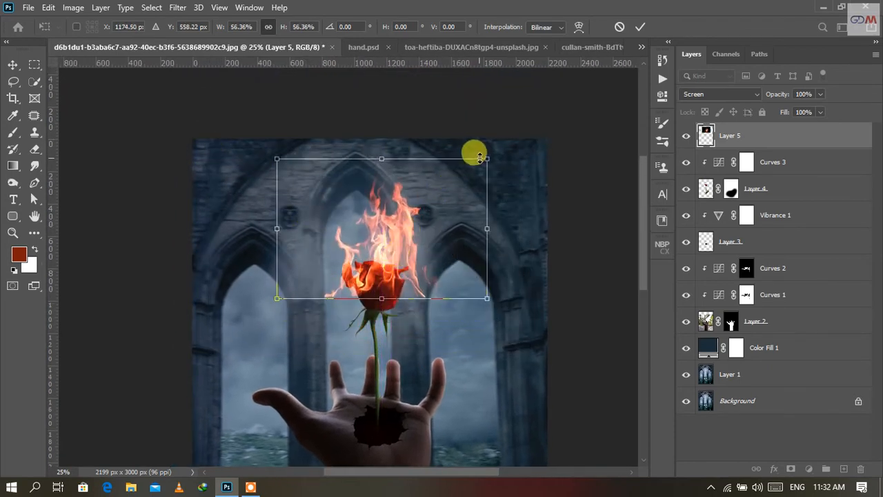
{"action": "left_click_drag", "start_coordinate": [485, 157], "coordinate": [474, 165]}
{"action": "left_click_drag", "start_coordinate": [376, 245], "coordinate": [382, 238]}
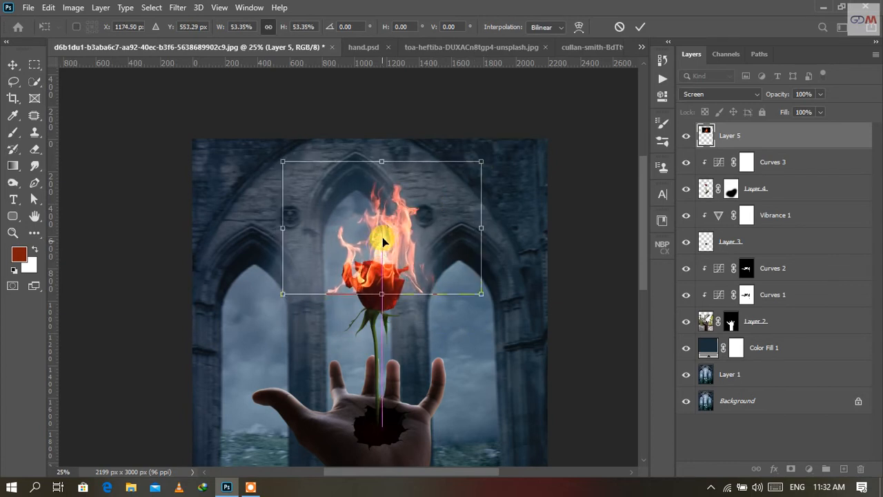
- Reduce the flames further to about 47% and centre them on the rose petals
{"action": "left_click_drag", "start_coordinate": [481, 162], "coordinate": [469, 170]}
{"action": "left_click_drag", "start_coordinate": [408, 222], "coordinate": [414, 222]}
{"action": "left_click_drag", "start_coordinate": [284, 167], "coordinate": [291, 172]}
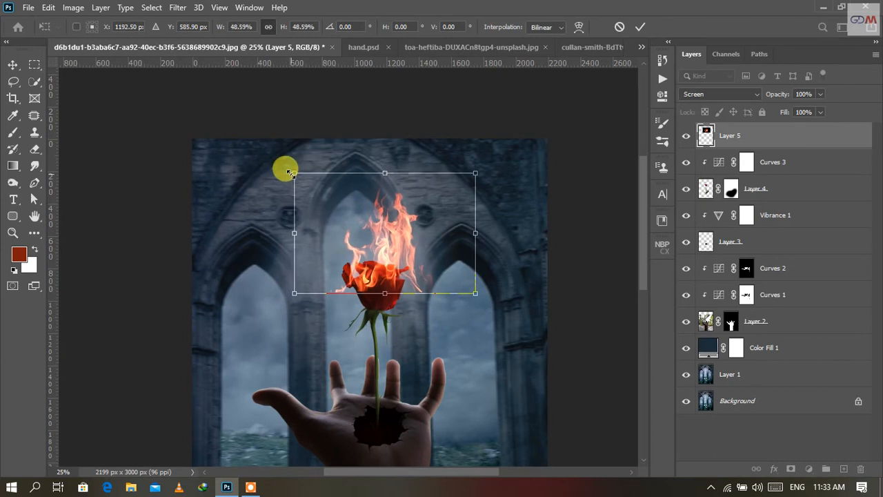
{"action": "left_click_drag", "start_coordinate": [475, 173], "coordinate": [468, 177]}
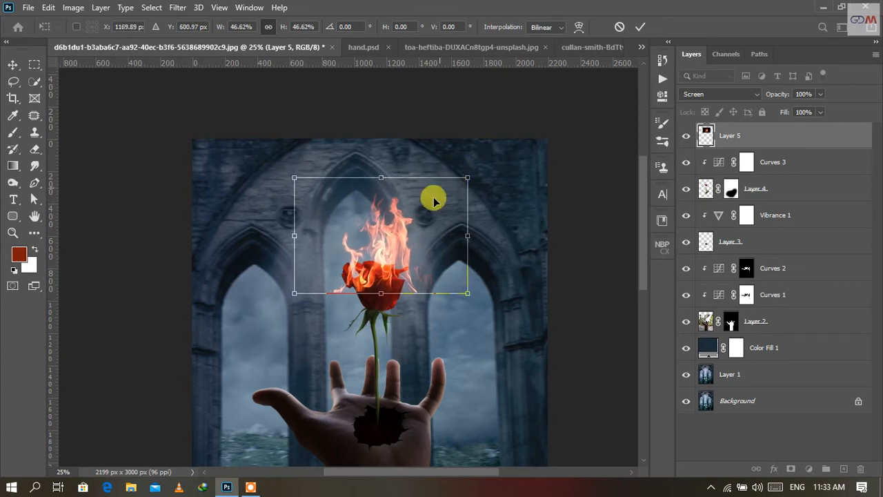
{"action": "left_click_drag", "start_coordinate": [390, 231], "coordinate": [382, 229]}
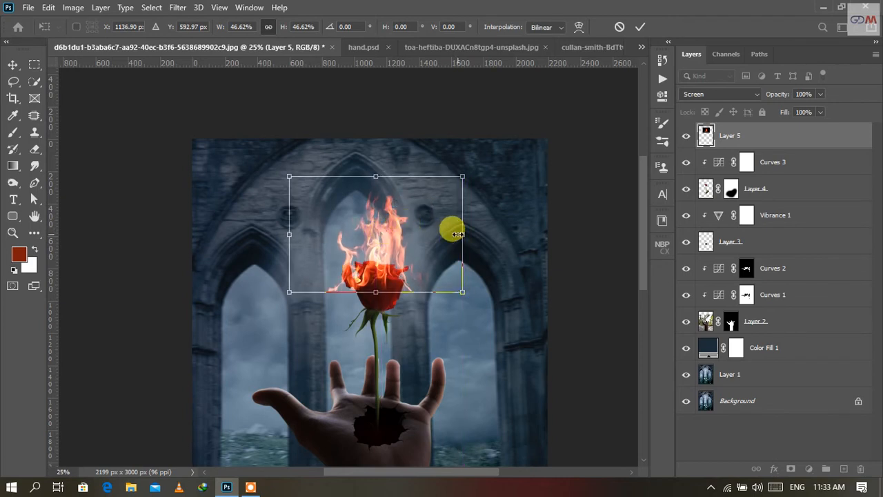
- Narrow the flames to about 41% width, stretch them to about 50% height over the rose, and apply the transform
{"action": "mouse_move", "coordinate": [458, 234]}
{"action": "left_mouse_down"}
{"action": "mouse_move", "coordinate": [449, 227]}
{"action": "mouse_move", "coordinate": [460, 234]}
{"action": "left_mouse_up"}
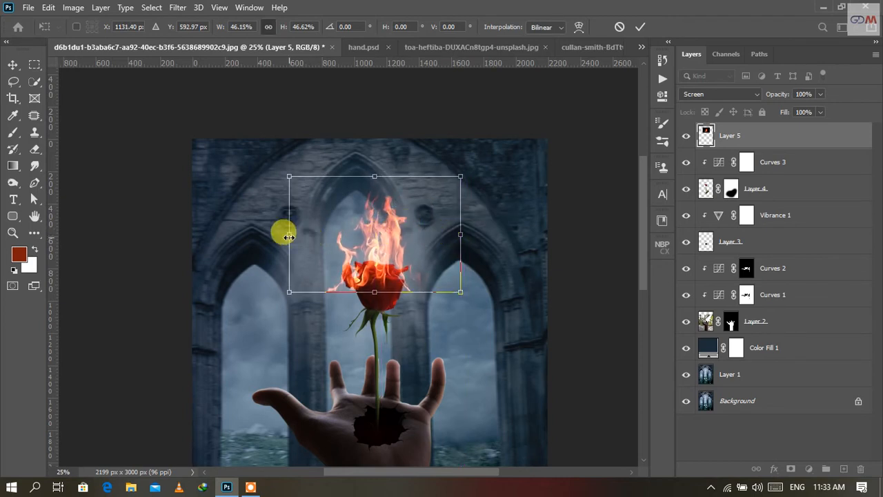
{"action": "left_click_drag", "start_coordinate": [289, 234], "coordinate": [297, 239]}
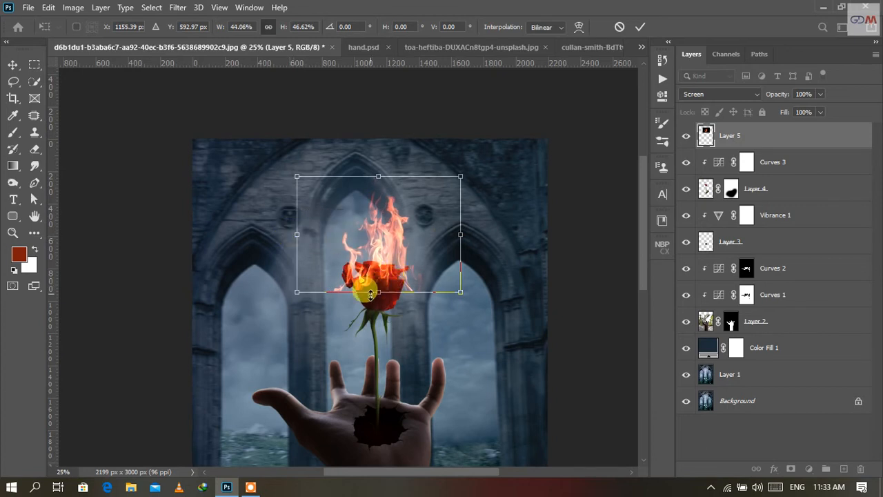
{"action": "left_click_drag", "start_coordinate": [379, 292], "coordinate": [378, 295]}
{"action": "left_click_drag", "start_coordinate": [378, 176], "coordinate": [378, 170]}
{"action": "left_click_drag", "start_coordinate": [297, 223], "coordinate": [298, 223]}
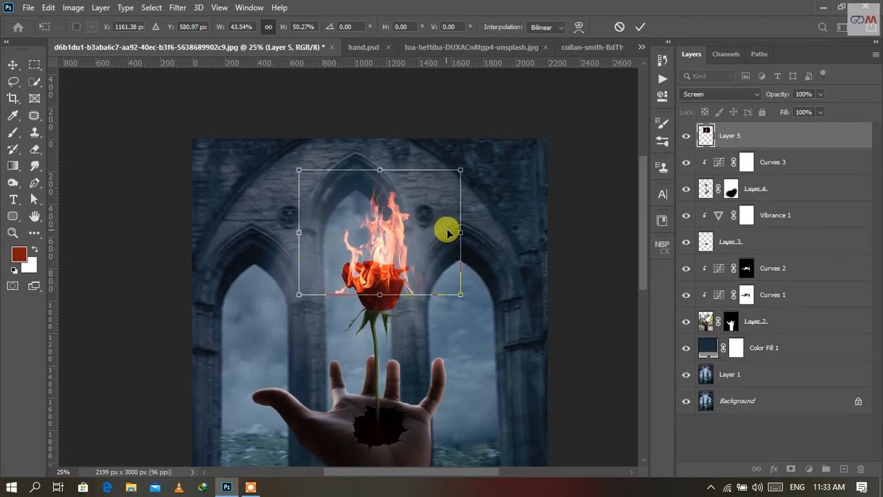
{"action": "left_click_drag", "start_coordinate": [459, 233], "coordinate": [452, 233]}
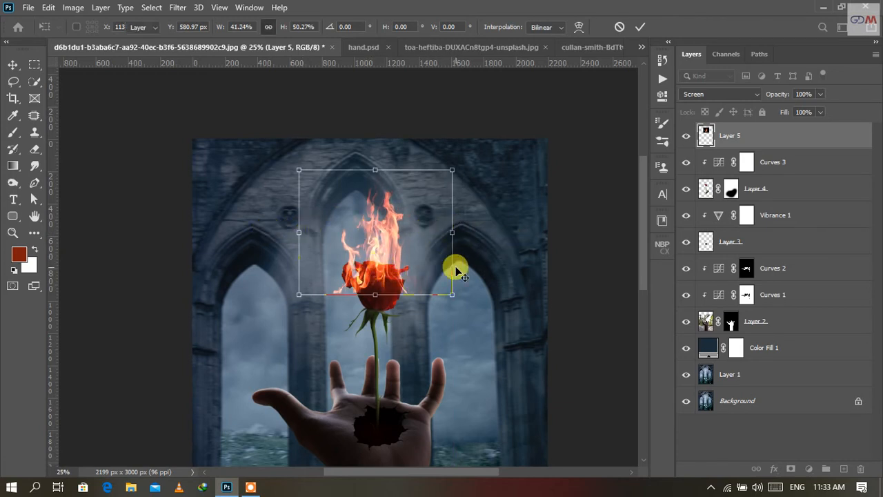
{"action": "key", "text": "Return"}
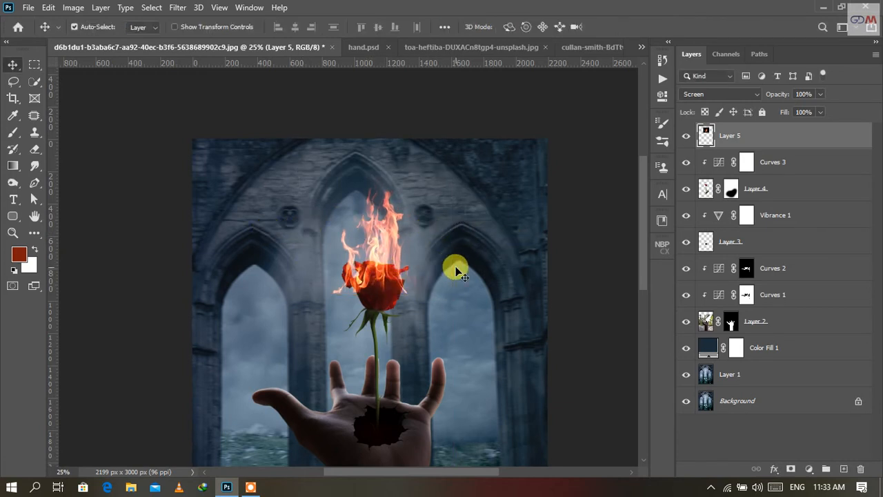
- Try masking the flame layer with a full-flow black brush around the lower flames, then undo the mask
{"action": "left_click", "coordinate": [790, 470]}
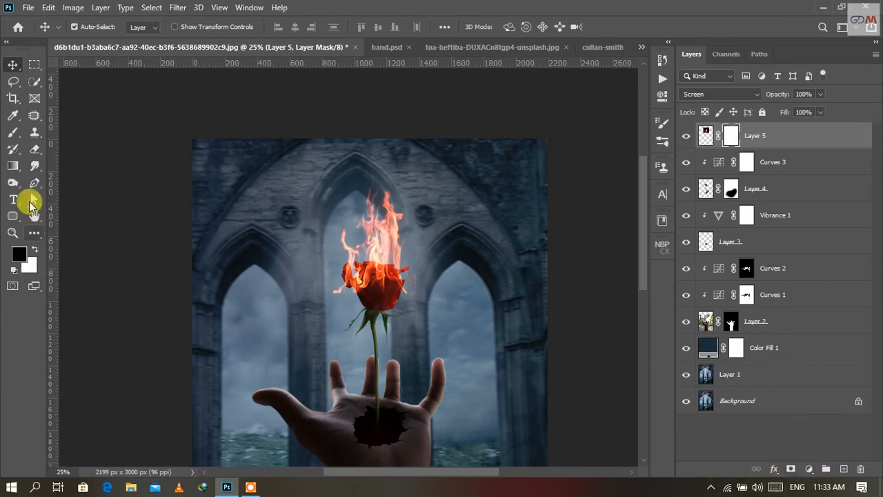
{"action": "left_click", "coordinate": [16, 132]}
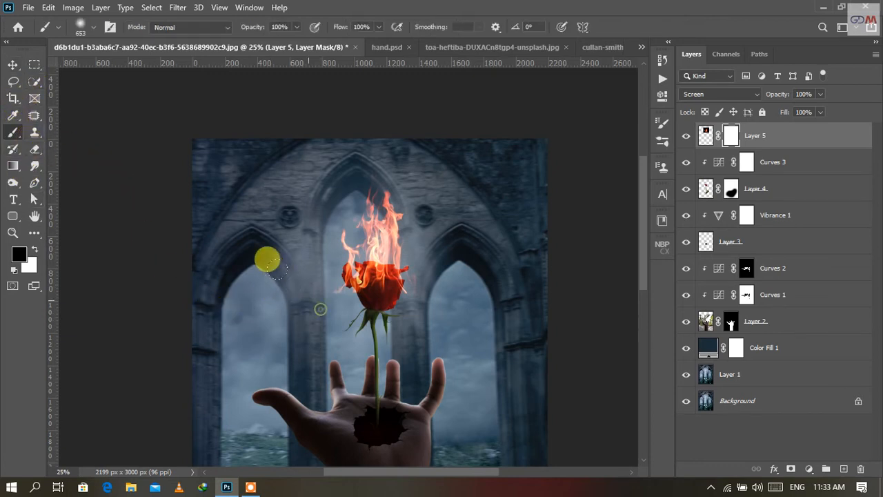
{"action": "mouse_move", "coordinate": [309, 300]}
{"action": "left_mouse_down"}
{"action": "mouse_move", "coordinate": [334, 339]}
{"action": "mouse_move", "coordinate": [412, 371]}
{"action": "left_mouse_up"}
{"action": "left_click_drag", "start_coordinate": [449, 311], "coordinate": [416, 320]}
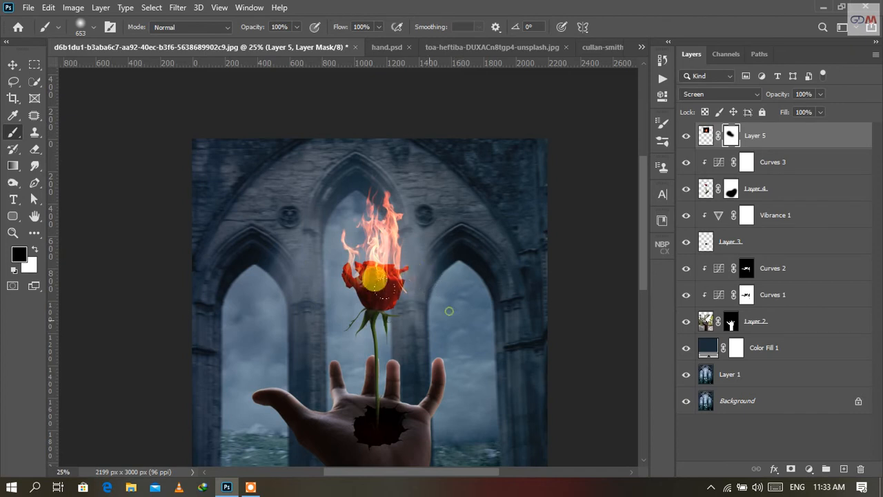
{"action": "mouse_move", "coordinate": [375, 279]}
{"action": "left_mouse_down"}
{"action": "mouse_move", "coordinate": [416, 273]}
{"action": "mouse_move", "coordinate": [340, 298]}
{"action": "left_mouse_up"}
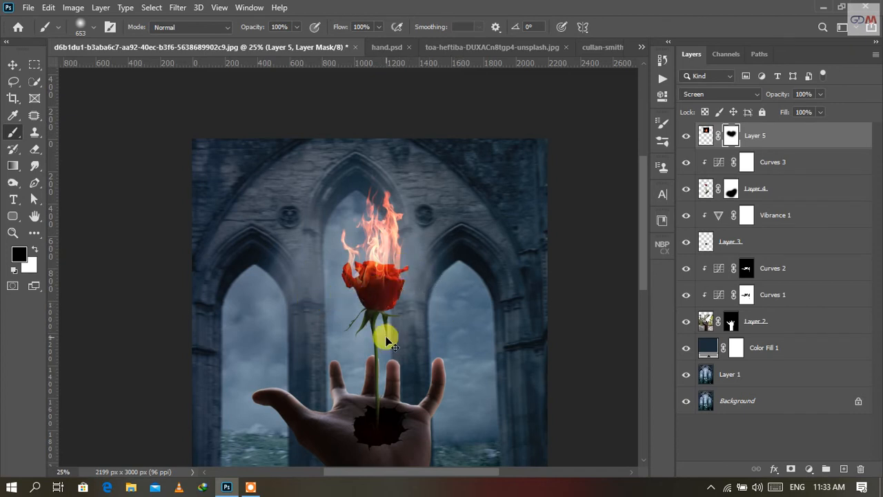
{"action": "key", "text": "ctrl+z"}
{"action": "key", "text": "ctrl+z"}
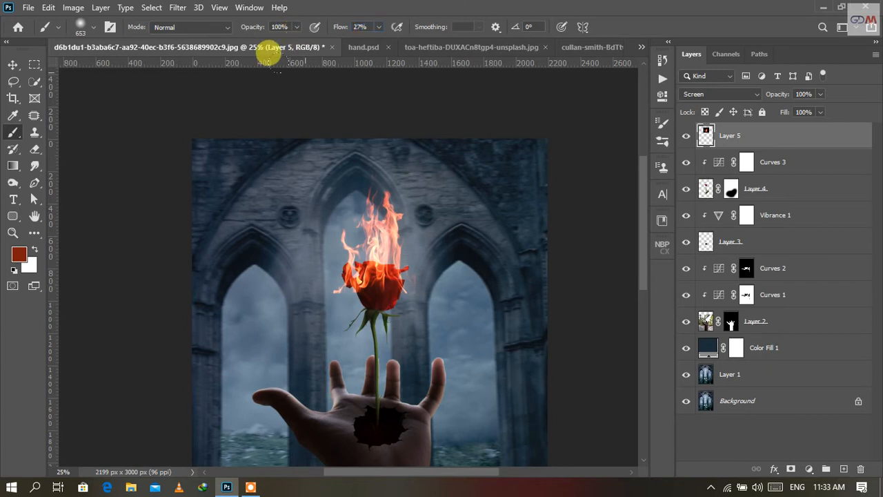
- Add a layer mask to the flames and fade their lower part over the rose petals with a soft black brush at 27% flow
{"action": "left_click", "coordinate": [305, 310]}
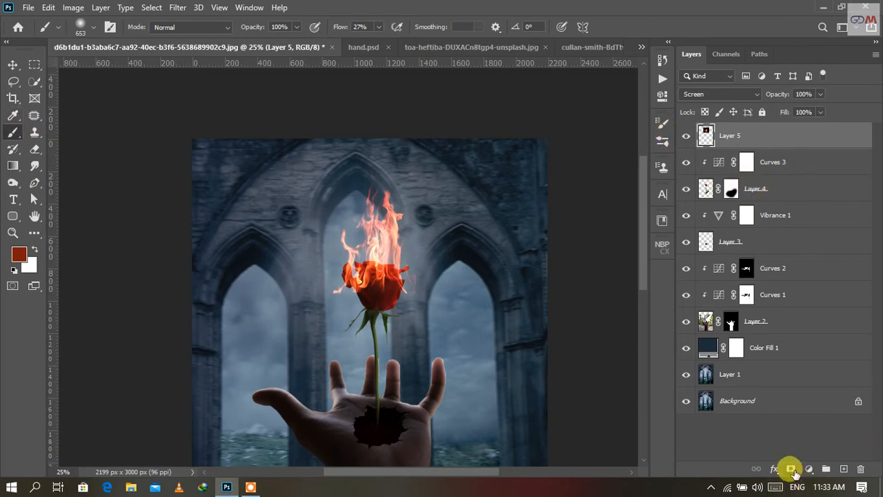
{"action": "left_click", "coordinate": [792, 469]}
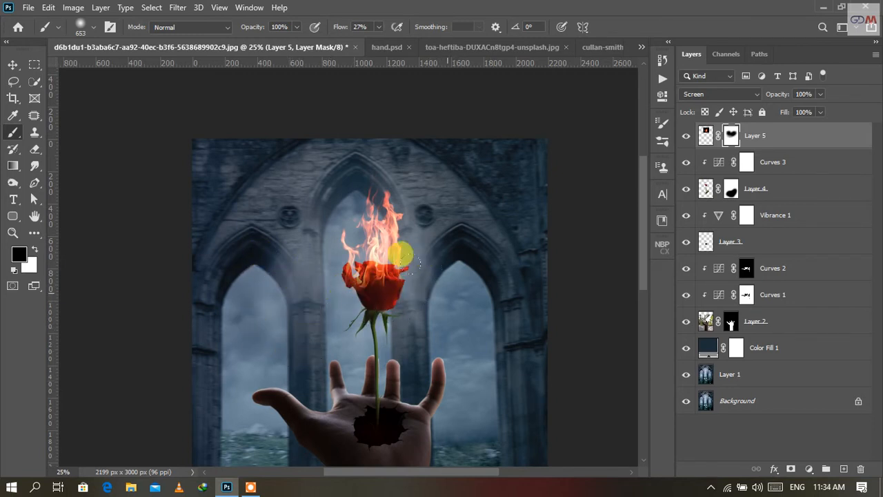
{"action": "key", "text": "space"}
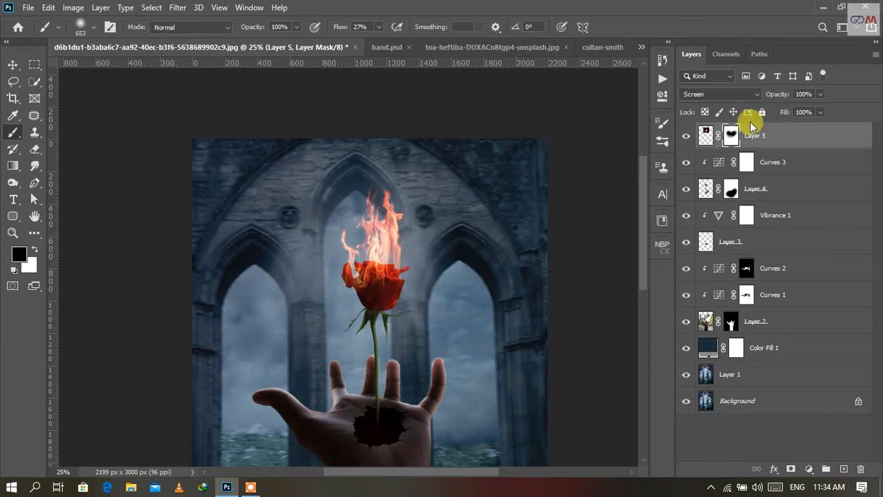
- Bring the campfire image from the toa-heftiba file into the composite as a new top layer and set its blend mode to Screen
{"action": "left_click", "coordinate": [705, 136]}
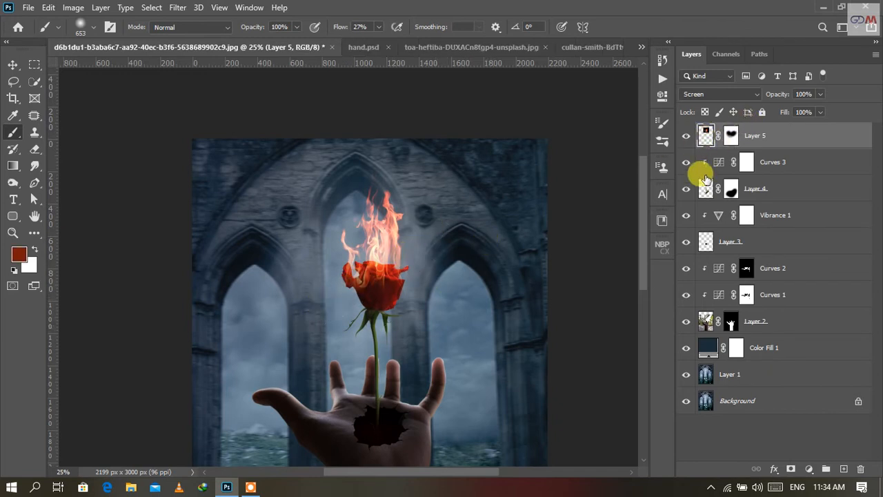
{"action": "left_click", "coordinate": [13, 64]}
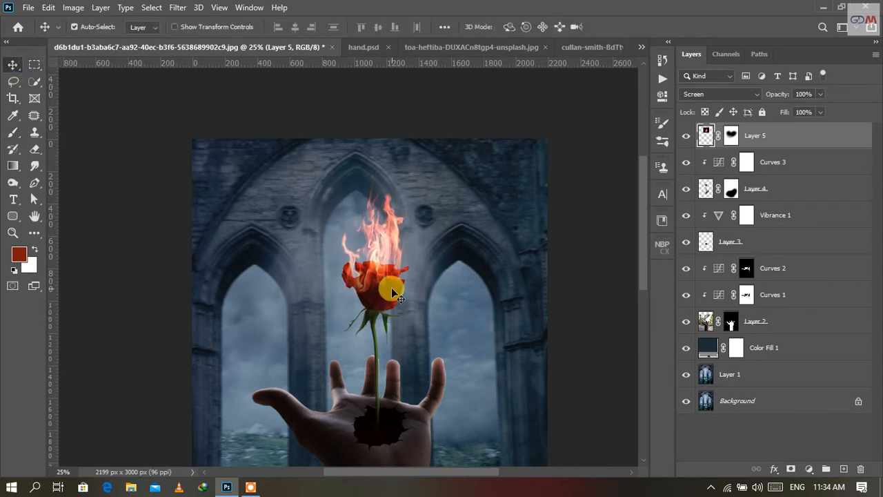
{"action": "left_click", "coordinate": [441, 46]}
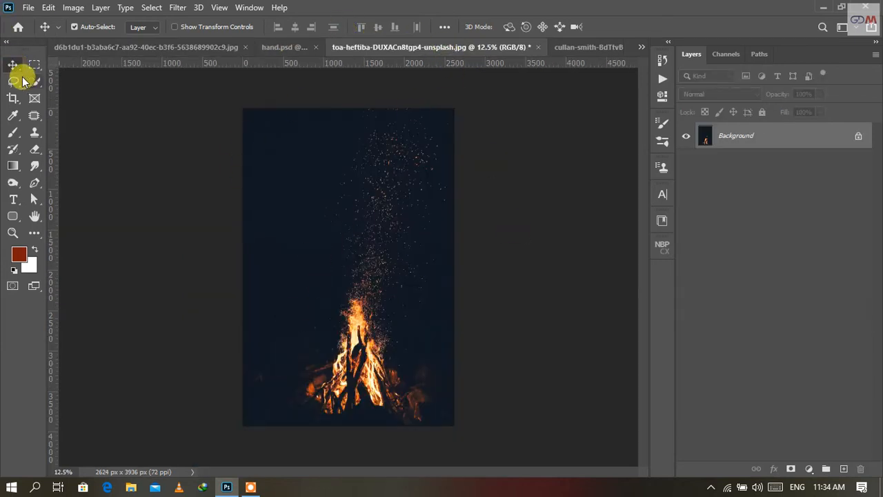
{"action": "left_click", "coordinate": [93, 47]}
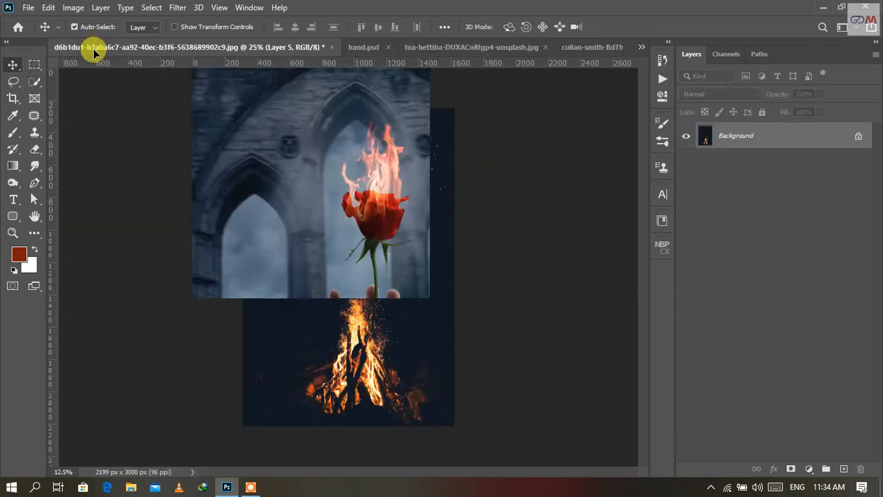
{"action": "left_click_drag", "start_coordinate": [94, 50], "coordinate": [405, 202]}
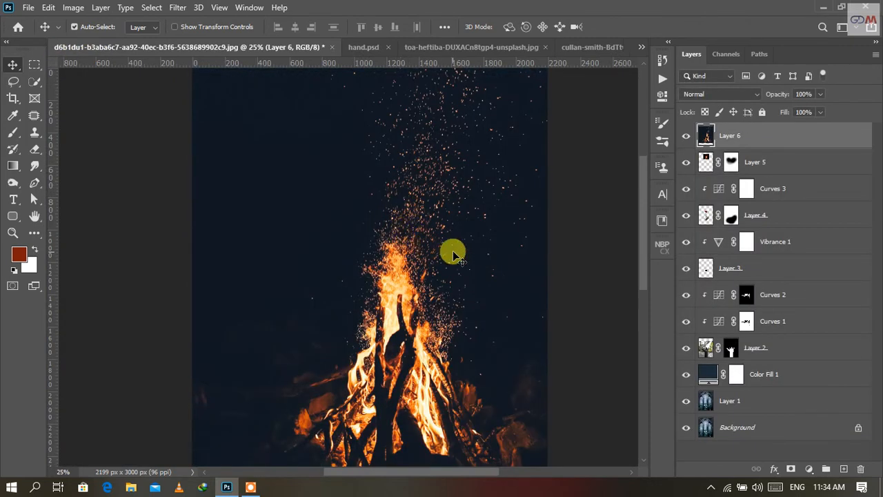
{"action": "left_click", "coordinate": [711, 93]}
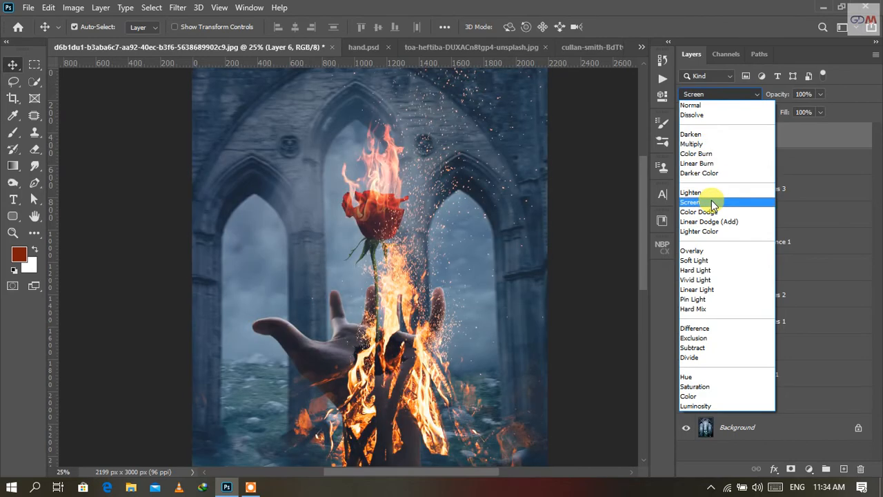
{"action": "left_click", "coordinate": [712, 200]}
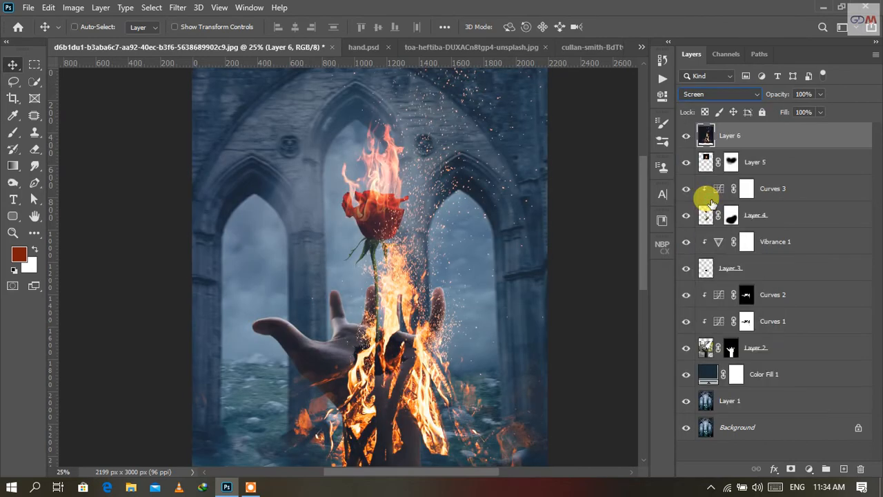
- Scale the campfire layer to about 66% and position its fire over the burning rose
{"action": "key", "text": "ctrl+t"}
{"action": "key", "text": "ctrl+minus"}
{"action": "key", "text": "ctrl+minus"}
{"action": "key", "text": "ctrl+minus"}
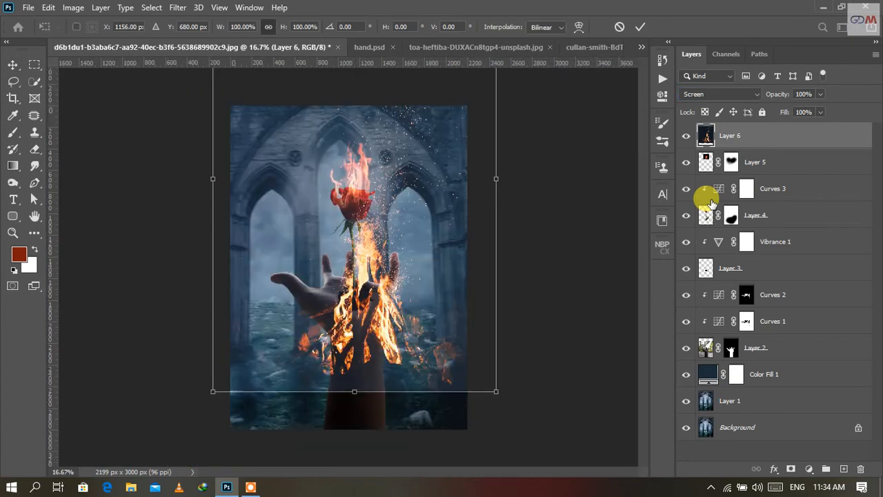
{"action": "left_click_drag", "start_coordinate": [385, 279], "coordinate": [375, 251]}
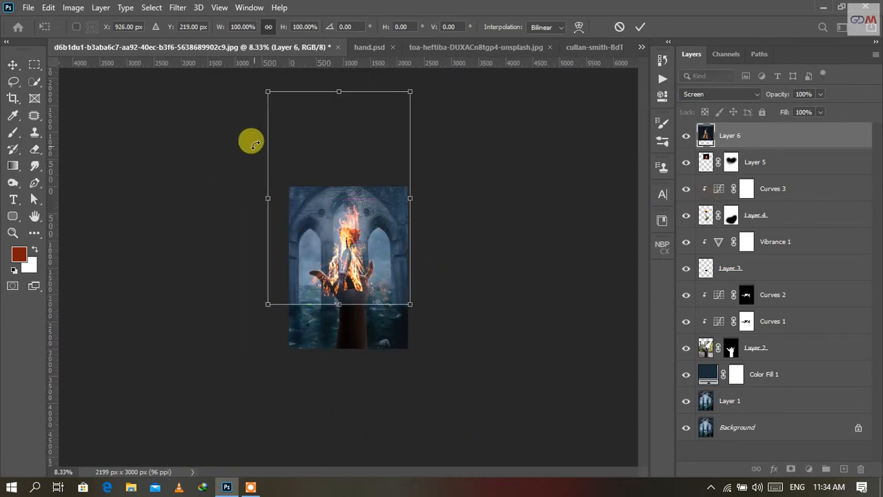
{"action": "left_click_drag", "start_coordinate": [270, 92], "coordinate": [297, 168]}
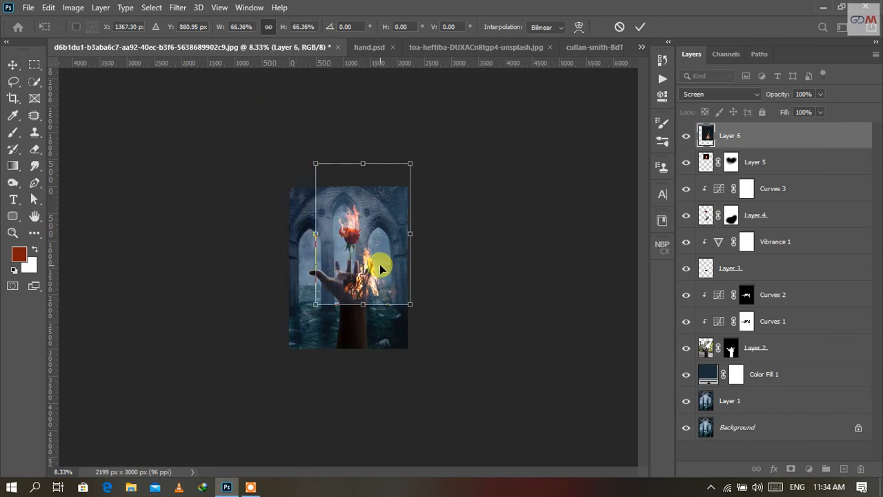
{"action": "left_click_drag", "start_coordinate": [380, 263], "coordinate": [362, 231]}
{"action": "key", "text": "ctrl+plus"}
{"action": "key", "text": "ctrl+plus"}
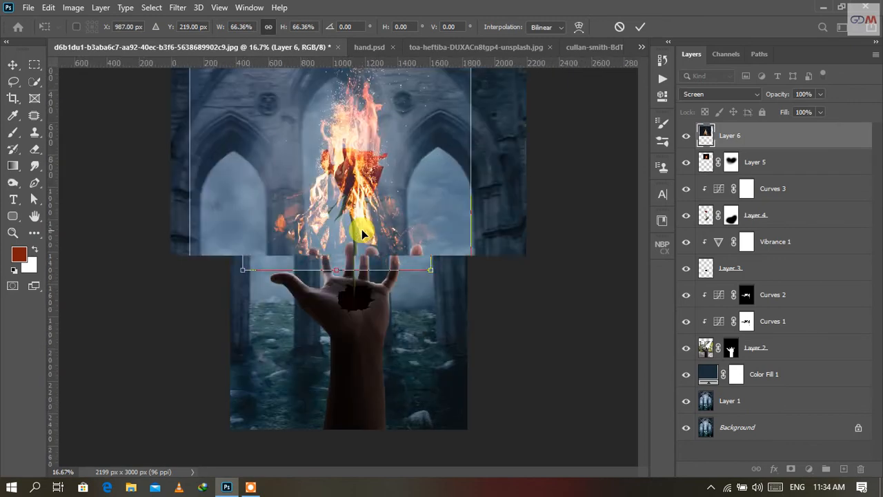
{"action": "left_click_drag", "start_coordinate": [401, 180], "coordinate": [380, 361]}
{"action": "scroll", "coordinate": [528, 207], "scroll_direction": "up", "scroll_amount": 5}
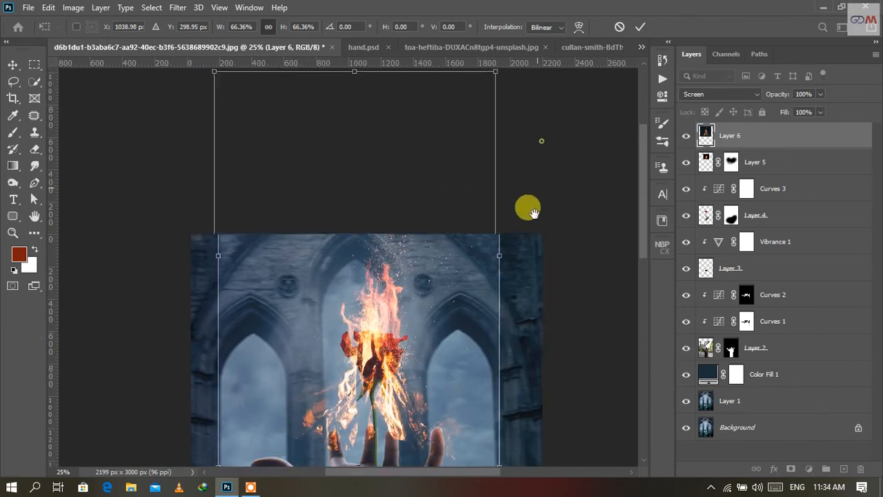
- Reduce the campfire layer to about 61% width and 58% height, align its sparks above the rose flames, and apply the transform
{"action": "left_click_drag", "start_coordinate": [487, 108], "coordinate": [468, 144]}
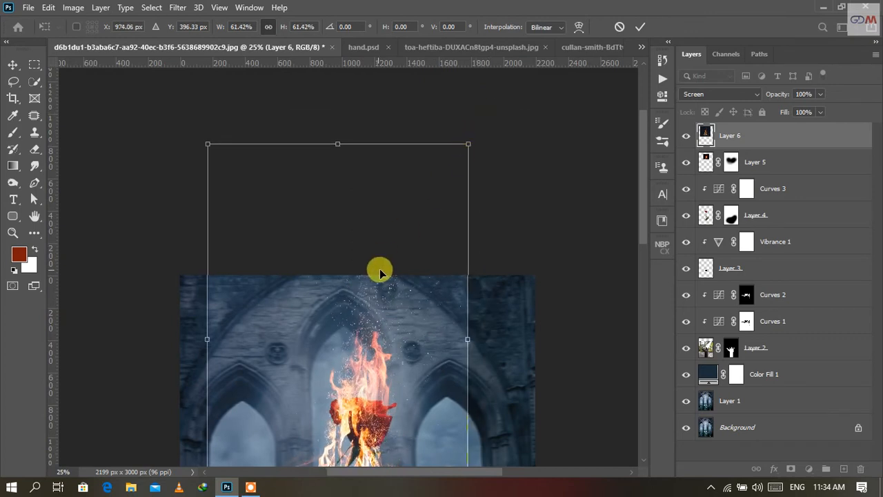
{"action": "left_click_drag", "start_coordinate": [376, 270], "coordinate": [399, 258]}
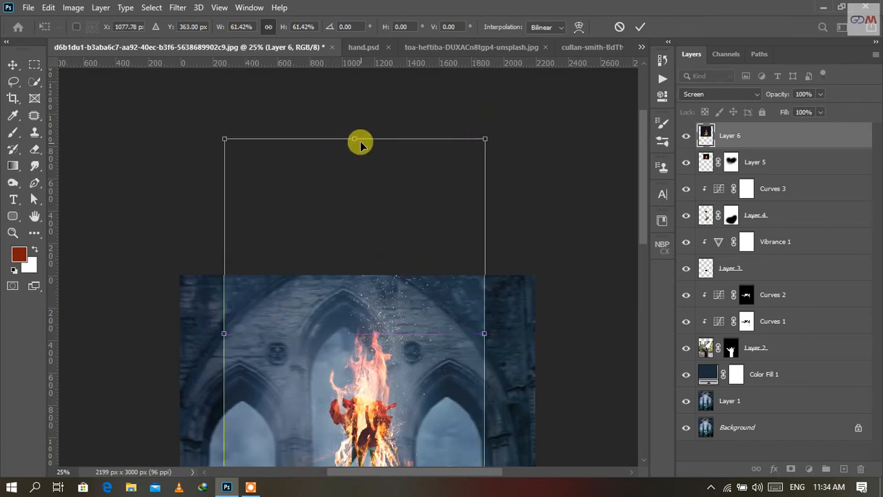
{"action": "left_click_drag", "start_coordinate": [354, 138], "coordinate": [357, 158]}
{"action": "left_click_drag", "start_coordinate": [374, 361], "coordinate": [377, 342]}
{"action": "left_click_drag", "start_coordinate": [366, 396], "coordinate": [366, 384]}
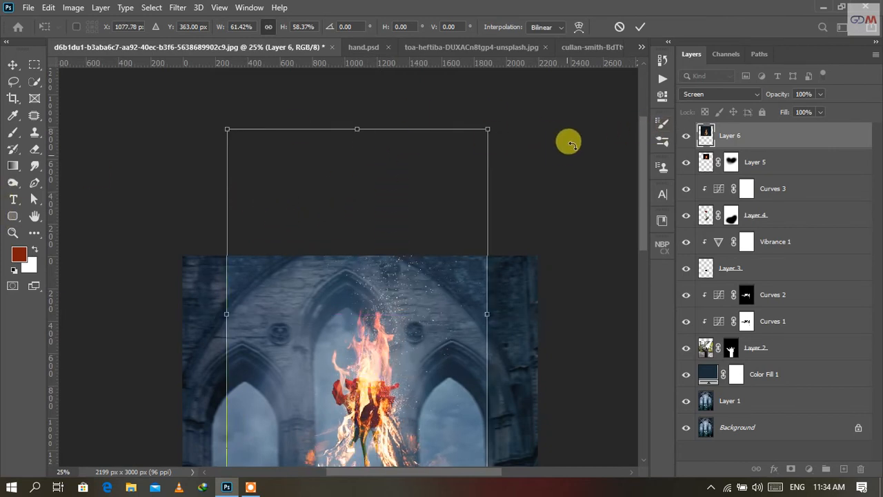
{"action": "left_click", "coordinate": [696, 126]}
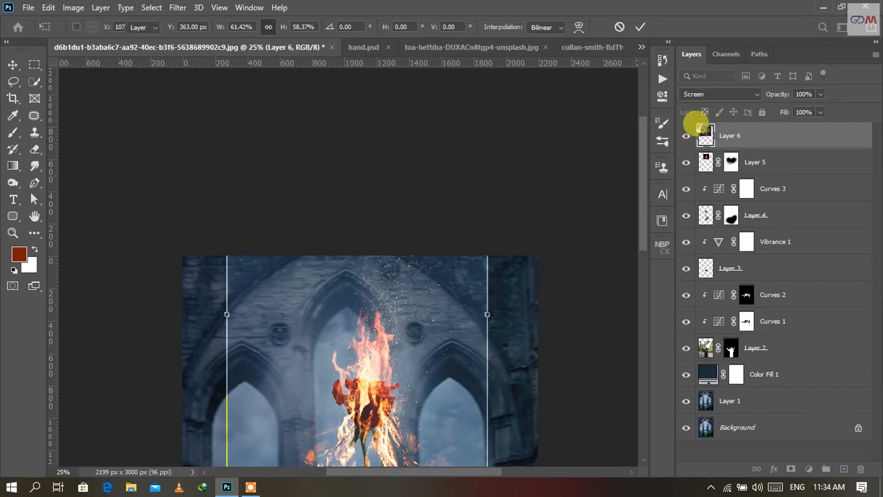
- Mask the campfire layer and paint out its burning logs and visible edges in black, keeping only the sparks above the rose
{"action": "left_click", "coordinate": [789, 469]}
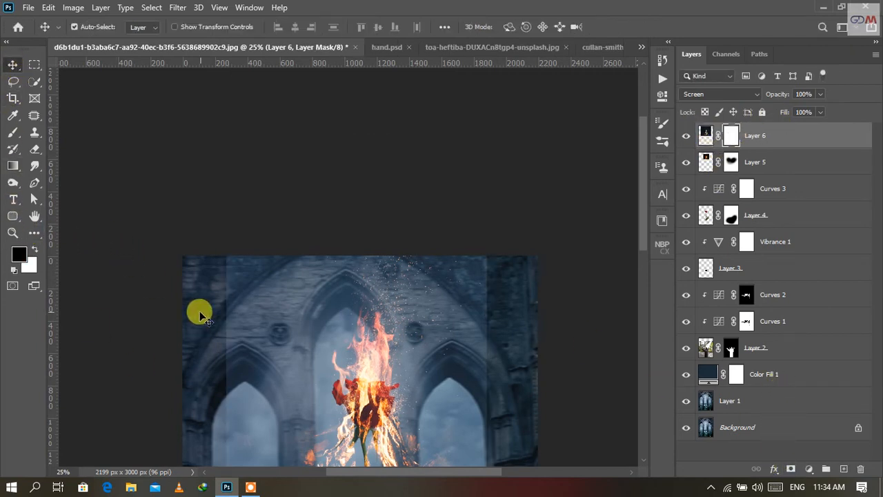
{"action": "left_click", "coordinate": [14, 132]}
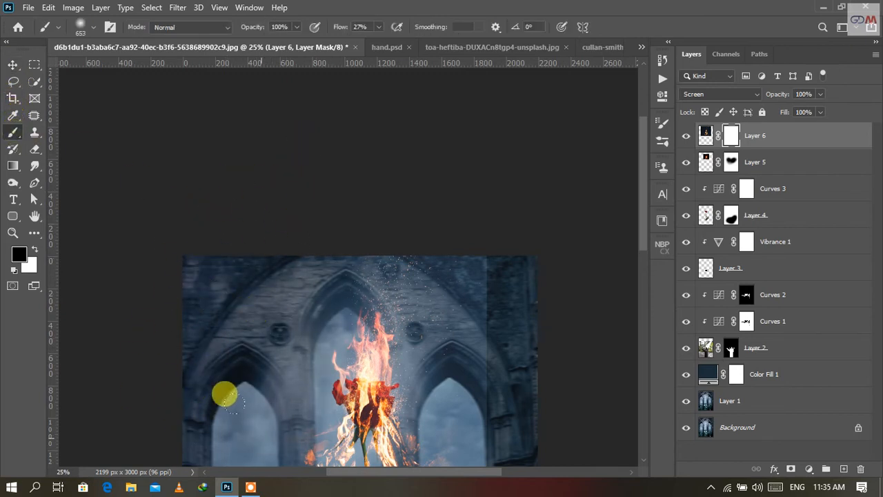
{"action": "mouse_move", "coordinate": [250, 398]}
{"action": "left_mouse_down"}
{"action": "mouse_move", "coordinate": [290, 423]}
{"action": "mouse_move", "coordinate": [277, 430]}
{"action": "mouse_move", "coordinate": [268, 428]}
{"action": "mouse_move", "coordinate": [394, 408]}
{"action": "left_mouse_up"}
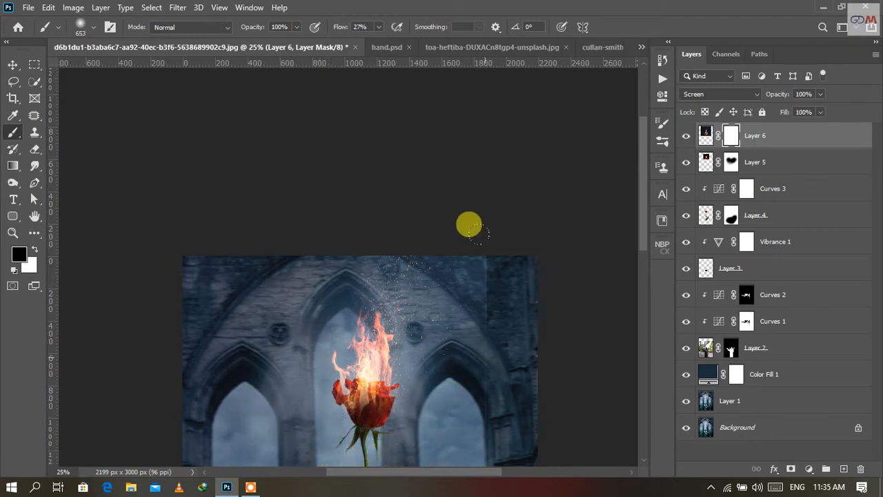
{"action": "left_click_drag", "start_coordinate": [468, 400], "coordinate": [497, 223]}
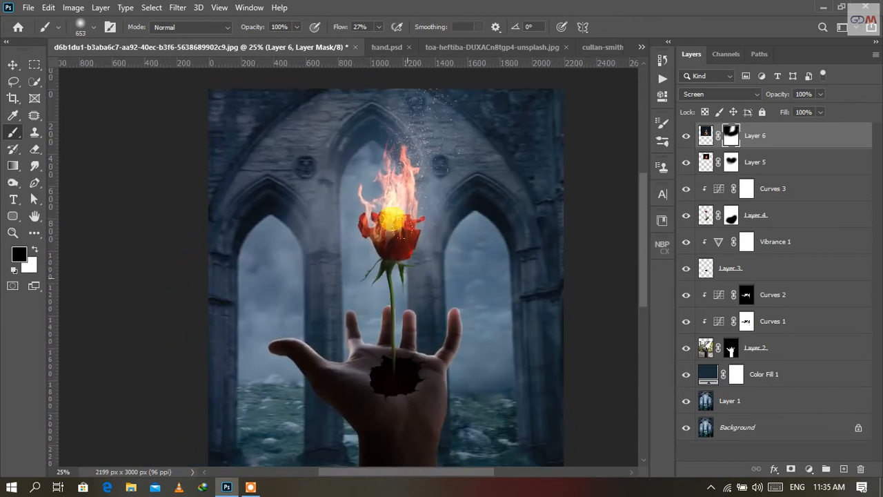
{"action": "left_click_drag", "start_coordinate": [511, 225], "coordinate": [480, 337]}
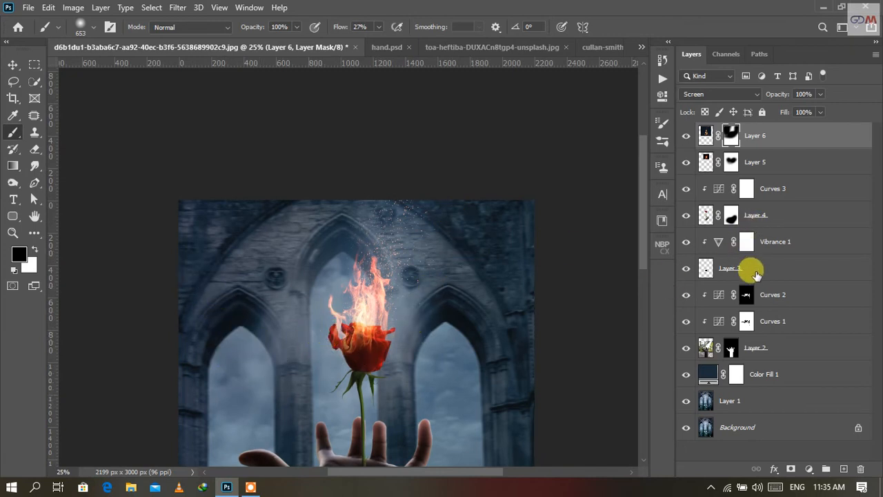
- Create a new empty layer and place it directly below the rose layer
{"action": "left_click", "coordinate": [844, 469]}
{"action": "left_click_drag", "start_coordinate": [812, 138], "coordinate": [821, 250]}
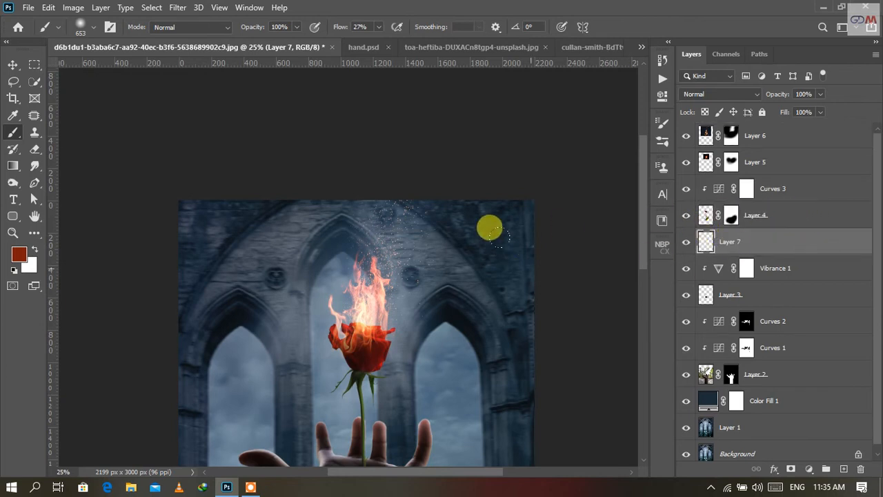
- Sample a pale peach foreground color from the flames above the rose for the Brush tool
{"action": "key", "text": "ctrl+plus"}
{"action": "key", "text": "ctrl+plus"}
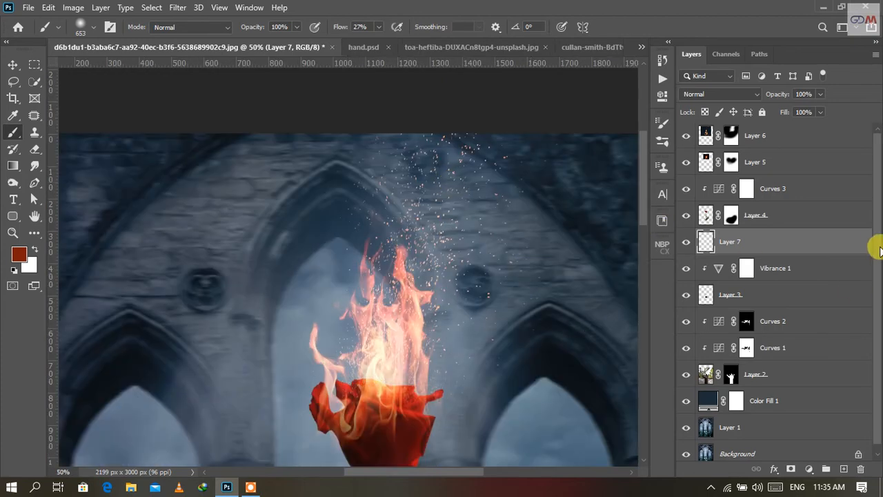
{"action": "left_click", "coordinate": [753, 162]}
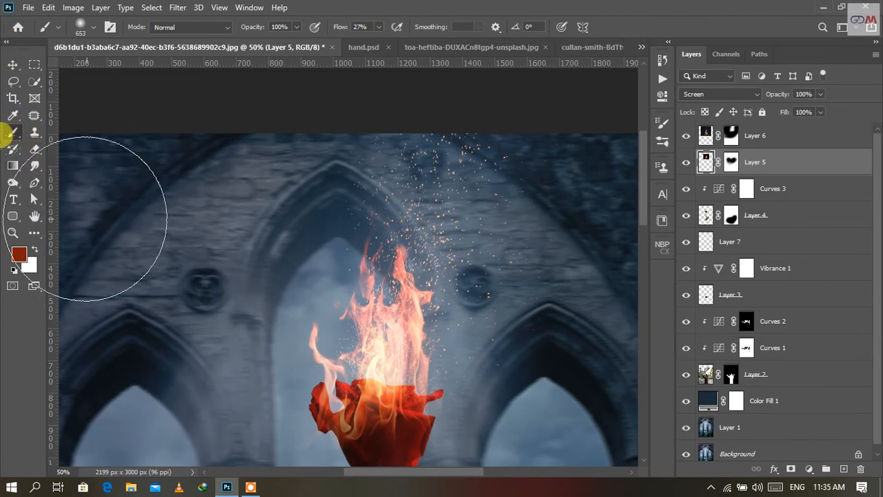
{"action": "left_click", "coordinate": [36, 236]}
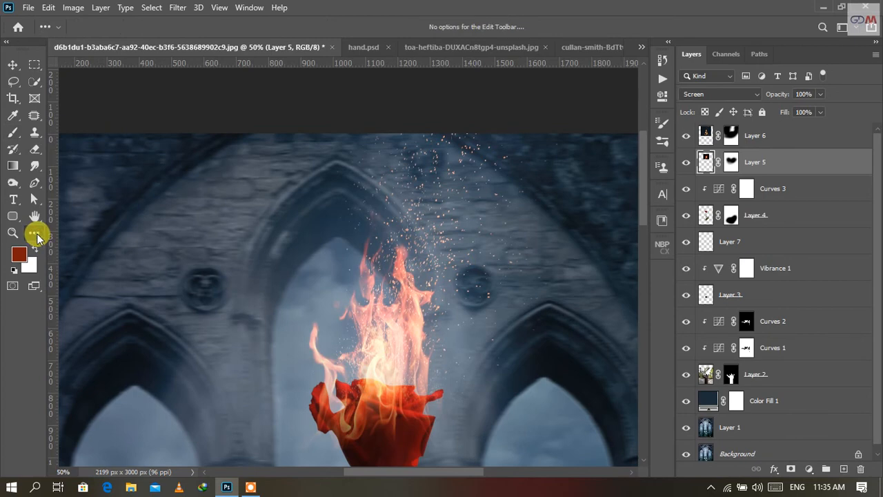
{"action": "left_click", "coordinate": [13, 132]}
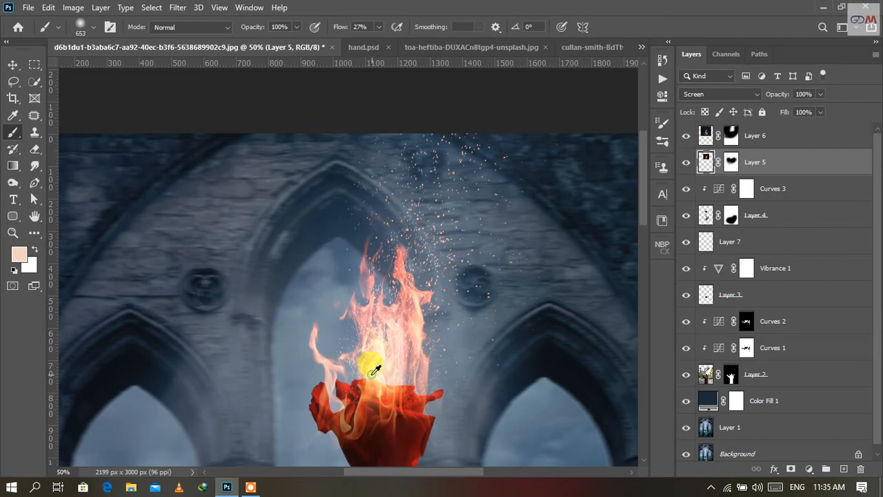
- Paint a soft peach glow behind the burning rose on Layer 7 with a 1000 px brush
{"action": "left_click", "coordinate": [751, 240]}
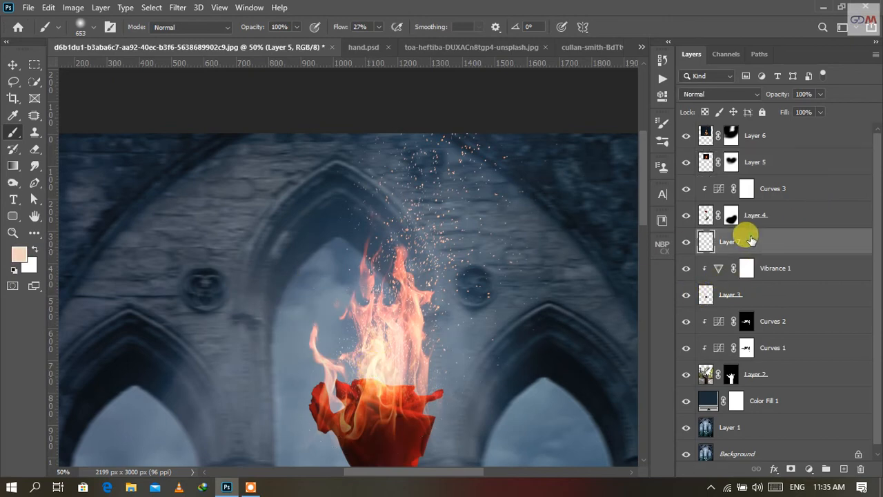
{"action": "key", "text": "bracketright"}
{"action": "key", "text": "bracketright"}
{"action": "key", "text": "bracketright"}
{"action": "key", "text": "bracketright"}
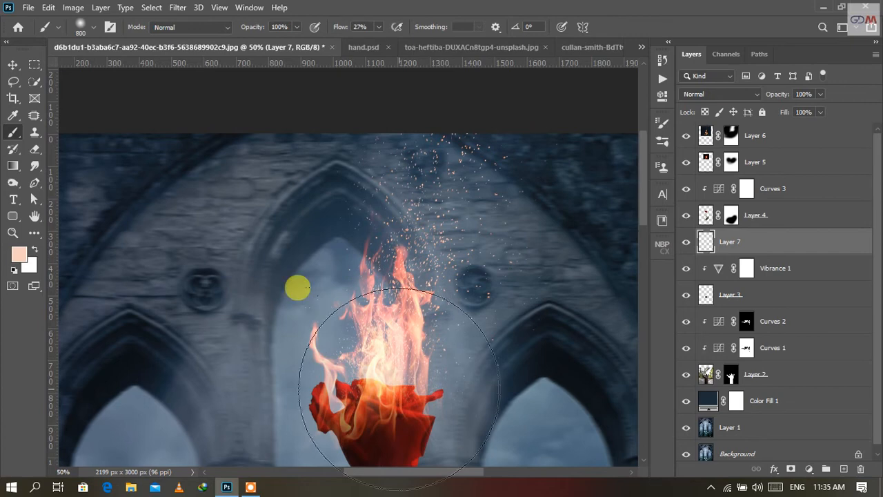
{"action": "scroll", "coordinate": [399, 393], "scroll_direction": "down", "scroll_amount": 2}
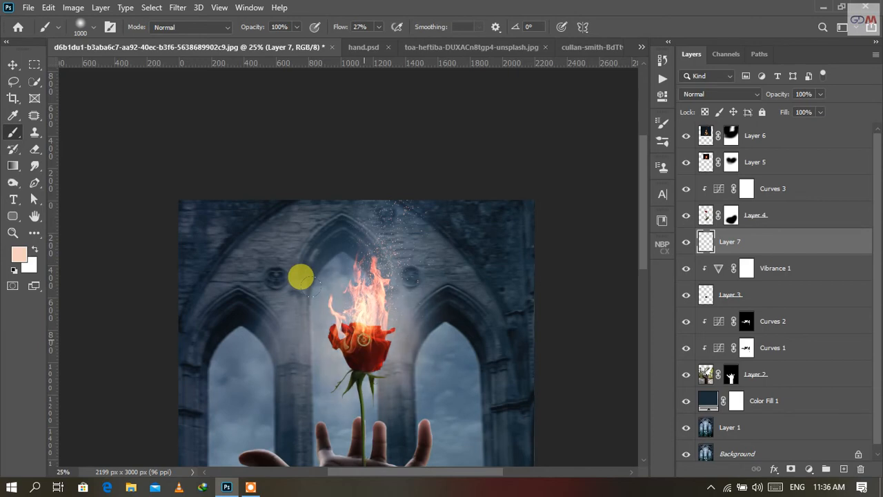
- Sample orange from the flames on Layer 5 and paint a 700 px soft glow around the rose on Layer 7
{"action": "scroll", "coordinate": [460, 267], "scroll_direction": "up", "scroll_amount": 3}
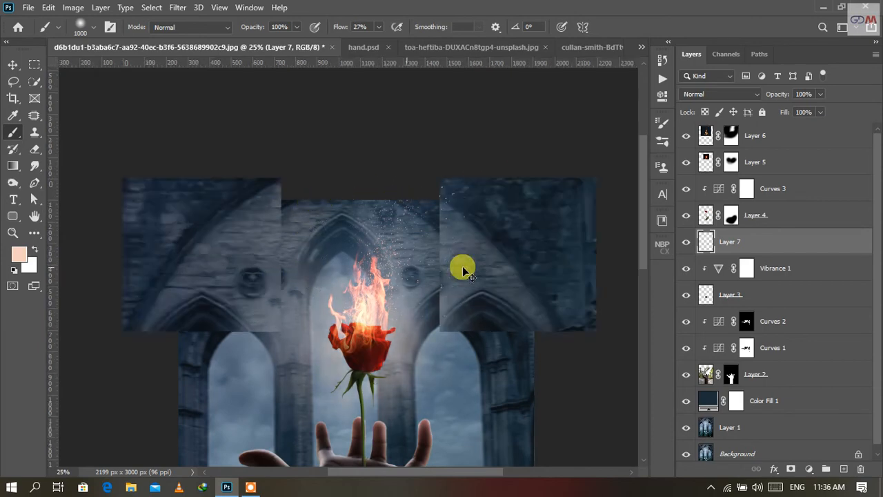
{"action": "left_click", "coordinate": [705, 162]}
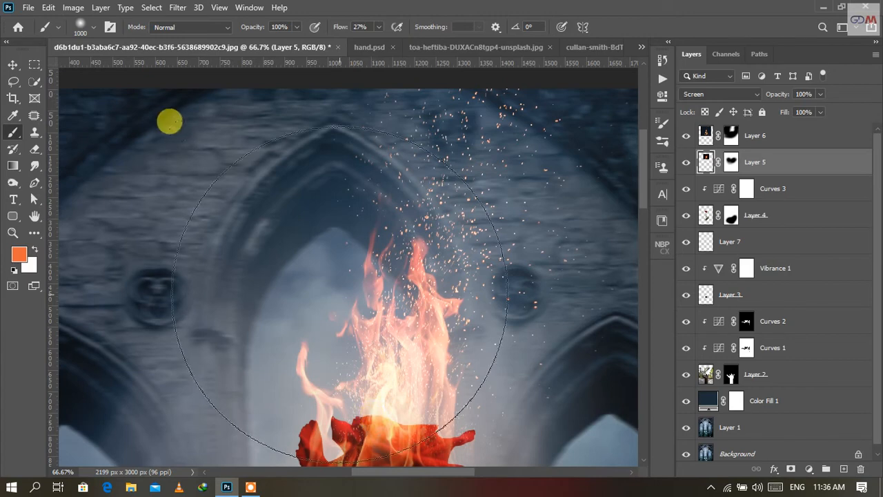
{"action": "left_click_drag", "start_coordinate": [345, 315], "coordinate": [379, 172]}
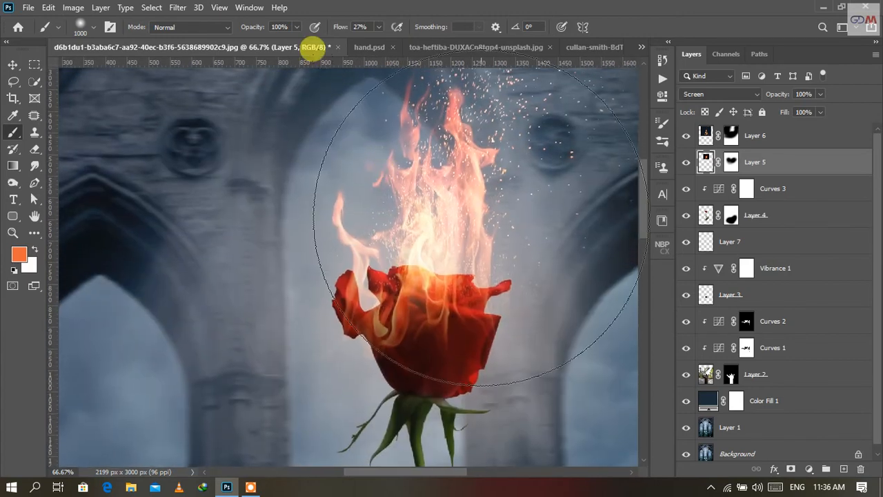
{"action": "left_click", "coordinate": [767, 241]}
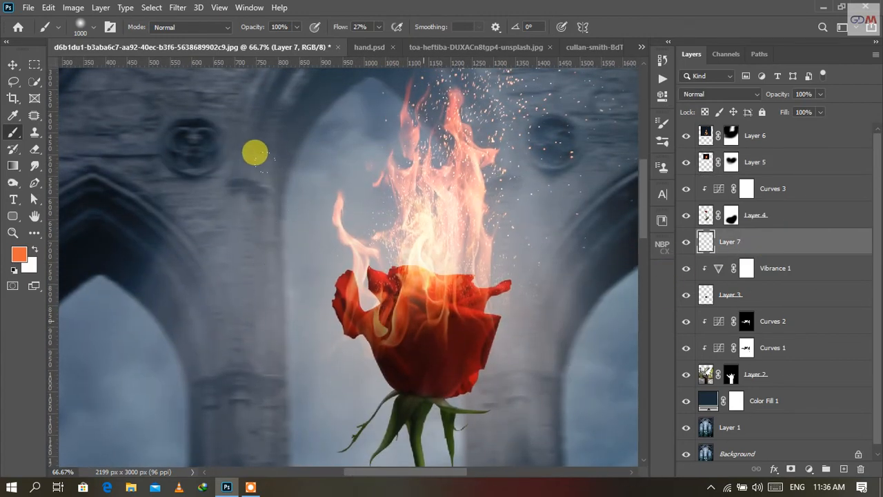
{"action": "key", "text": "bracketleft"}
{"action": "key", "text": "bracketleft"}
{"action": "key", "text": "bracketleft"}
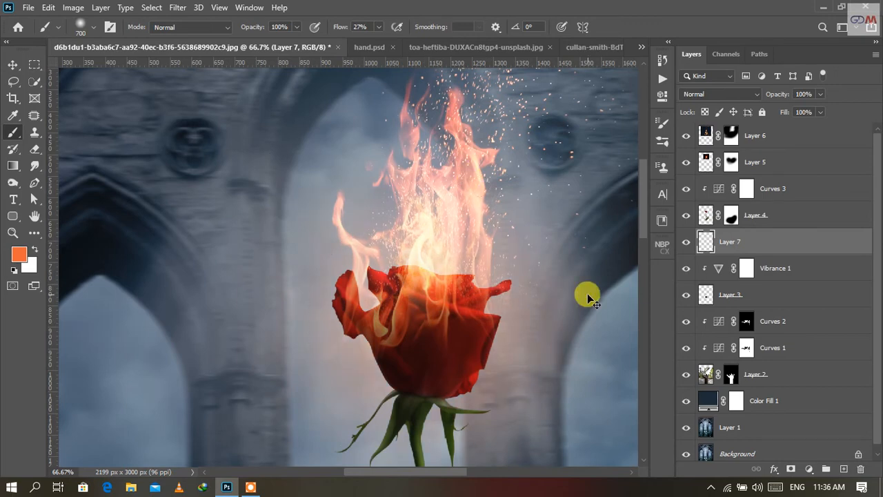
- Compare the composite with and without the glow on Layer 7
{"action": "key", "text": "ctrl+minus"}
{"action": "key", "text": "ctrl+minus"}
{"action": "key", "text": "ctrl+minus"}
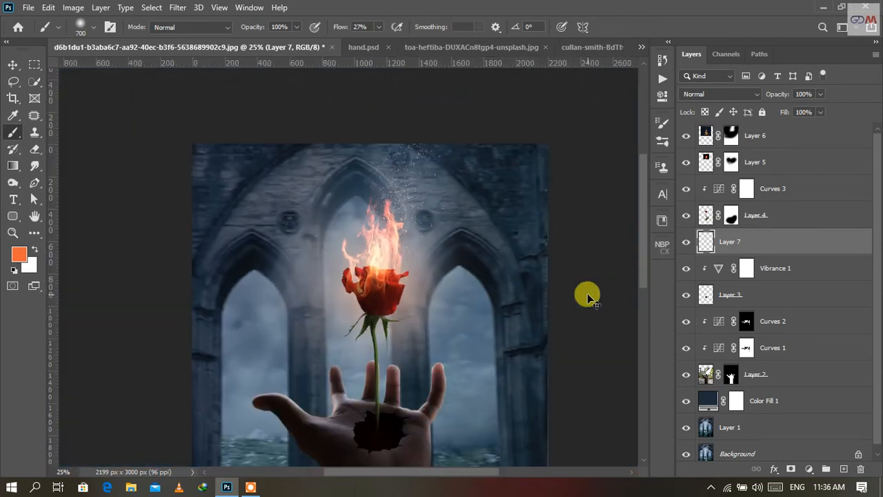
{"action": "left_click", "coordinate": [684, 243]}
{"action": "left_click", "coordinate": [684, 242]}
{"action": "left_click", "coordinate": [685, 242]}
{"action": "left_click", "coordinate": [685, 242]}
{"action": "left_click", "coordinate": [684, 242]}
{"action": "left_click", "coordinate": [684, 242]}
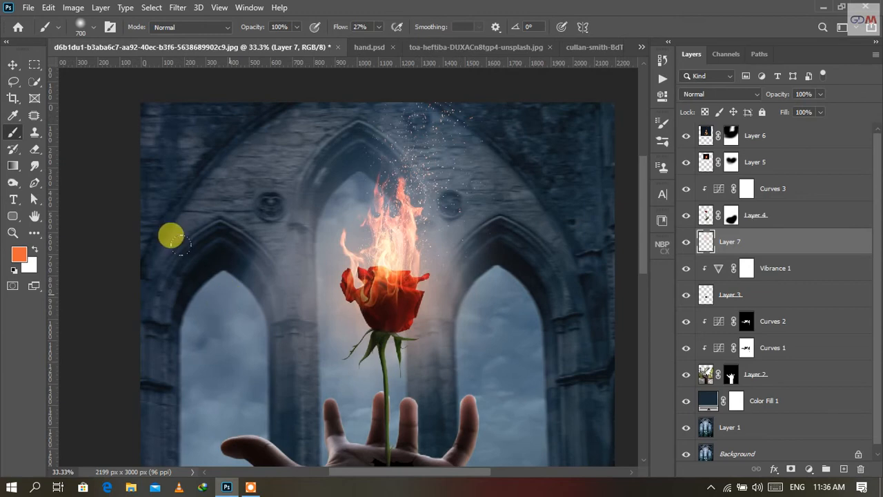
- Add a new layer clipped to the hand layer and brush orange light onto the thumb and fingers with a 200 px brush
{"action": "left_click", "coordinate": [748, 302]}
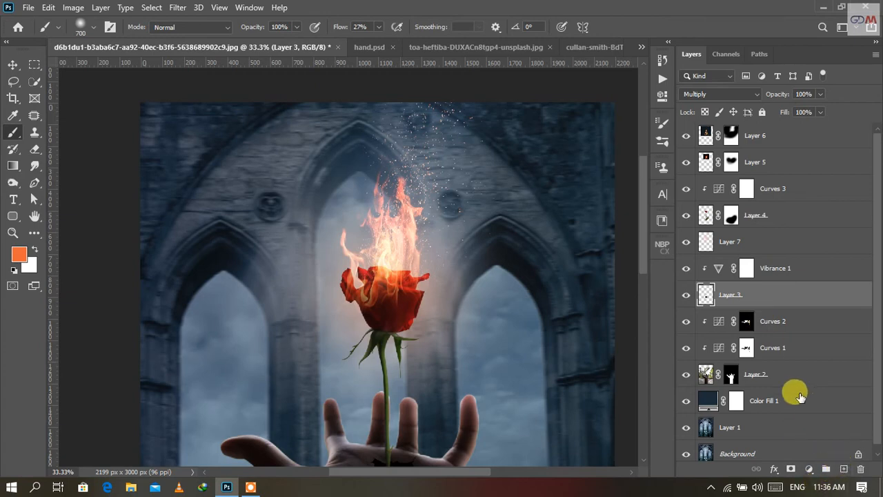
{"action": "left_click", "coordinate": [755, 324]}
{"action": "left_click", "coordinate": [731, 374]}
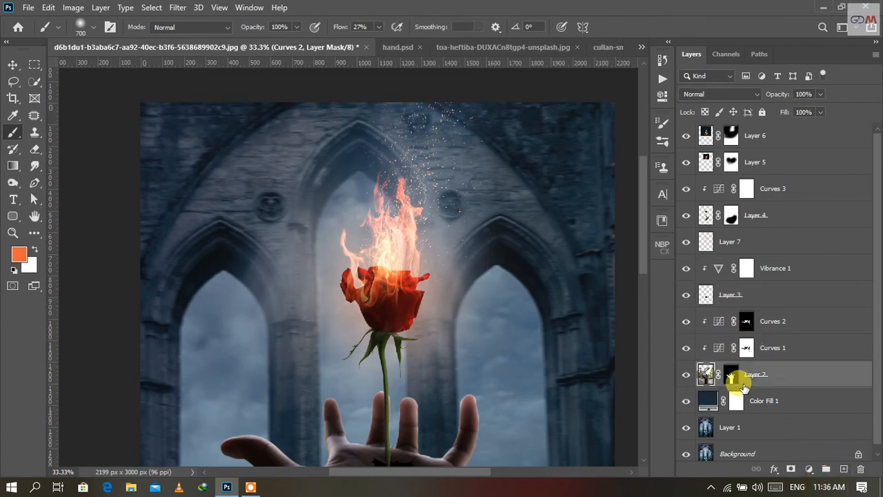
{"action": "left_click", "coordinate": [845, 470]}
{"action": "left_click_drag", "start_coordinate": [340, 269], "coordinate": [394, 201]}
{"action": "key", "text": "bracketleft"}
{"action": "key", "text": "bracketleft"}
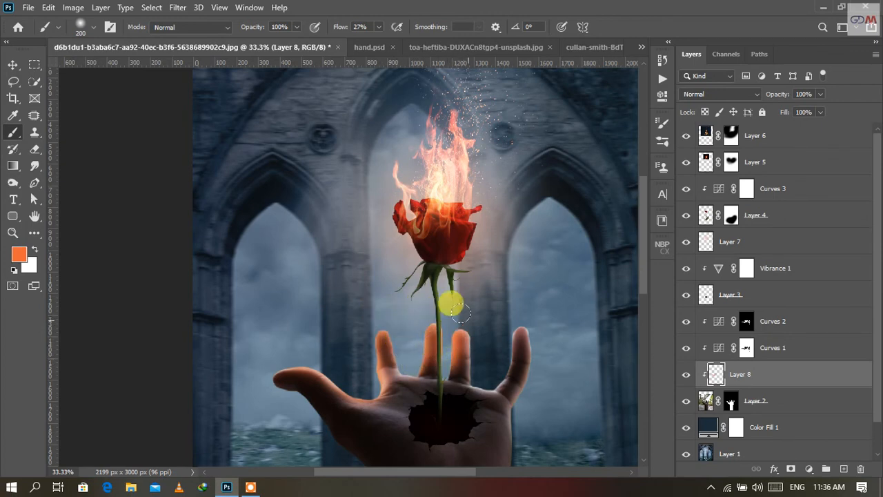
- Extend the orange light over the two fingers right of the rose stem
{"action": "left_click", "coordinate": [469, 363]}
{"action": "left_click", "coordinate": [487, 378]}
{"action": "left_click", "coordinate": [492, 351]}
{"action": "mouse_move", "coordinate": [541, 315]}
{"action": "left_mouse_down"}
{"action": "mouse_move", "coordinate": [523, 329]}
{"action": "mouse_move", "coordinate": [528, 376]}
{"action": "mouse_move", "coordinate": [517, 395]}
{"action": "left_mouse_up"}
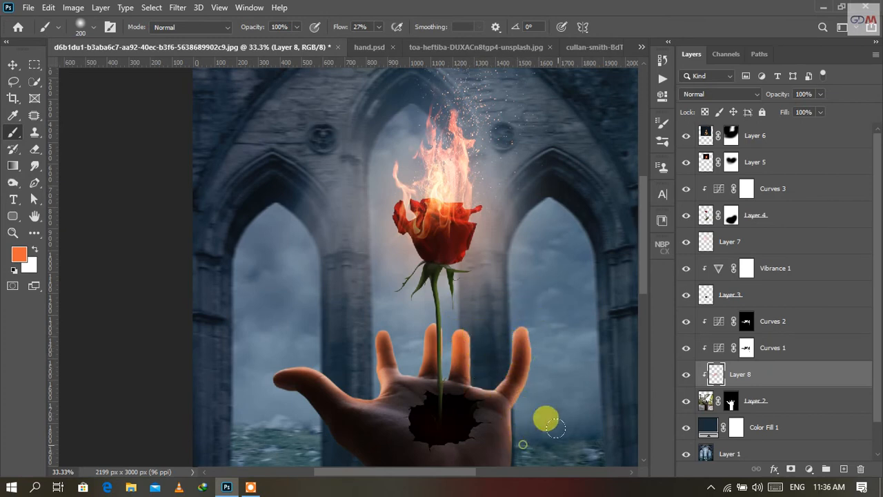
- Try erasing excess orange from the inner thumb and fingers, reducing the Eraser to 83% opacity and 58% flow
{"action": "key", "text": "ctrl+plus"}
{"action": "key", "text": "ctrl+plus"}
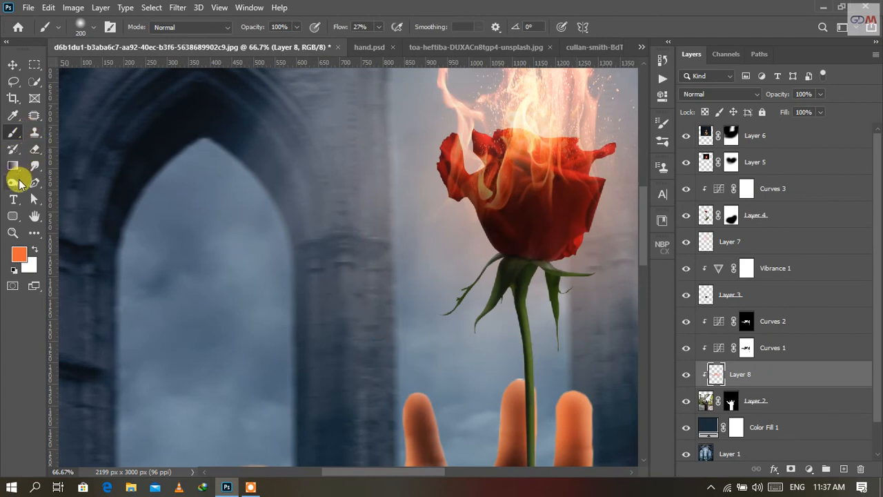
{"action": "left_click", "coordinate": [34, 149]}
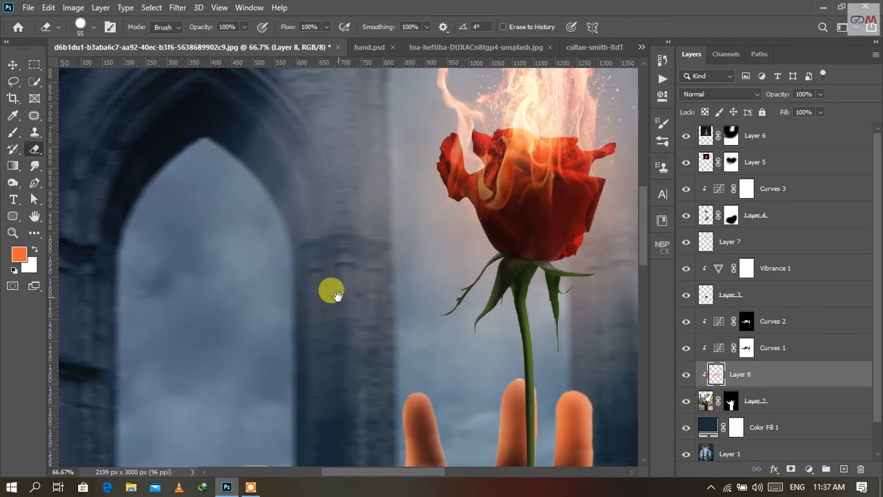
{"action": "left_click_drag", "start_coordinate": [337, 297], "coordinate": [321, 103]}
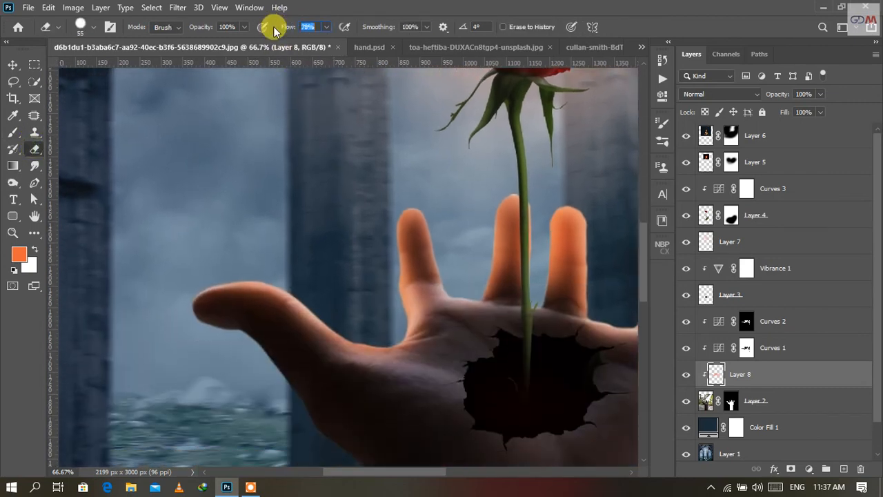
{"action": "left_click_drag", "start_coordinate": [274, 27], "coordinate": [273, 28]}
{"action": "left_click", "coordinate": [242, 299]}
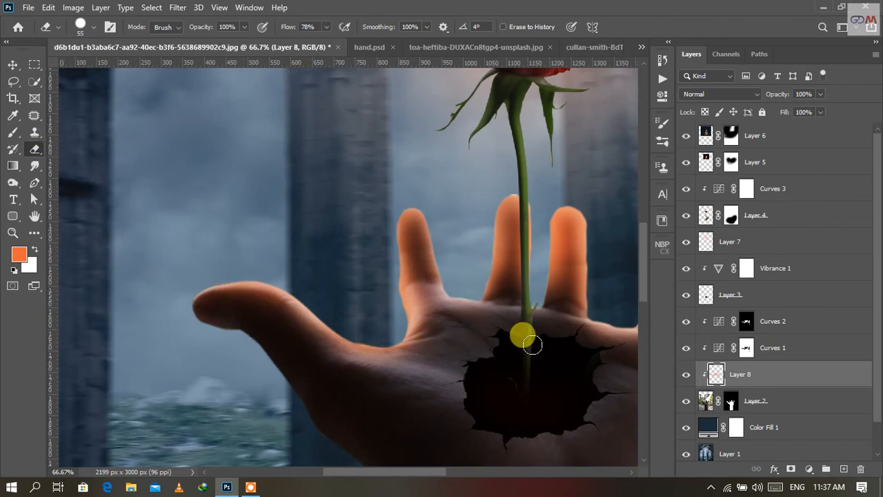
{"action": "mouse_move", "coordinate": [200, 306]}
{"action": "left_mouse_down"}
{"action": "mouse_move", "coordinate": [247, 303]}
{"action": "mouse_move", "coordinate": [225, 302]}
{"action": "mouse_move", "coordinate": [291, 318]}
{"action": "mouse_move", "coordinate": [298, 332]}
{"action": "mouse_move", "coordinate": [245, 309]}
{"action": "mouse_move", "coordinate": [336, 362]}
{"action": "left_mouse_up"}
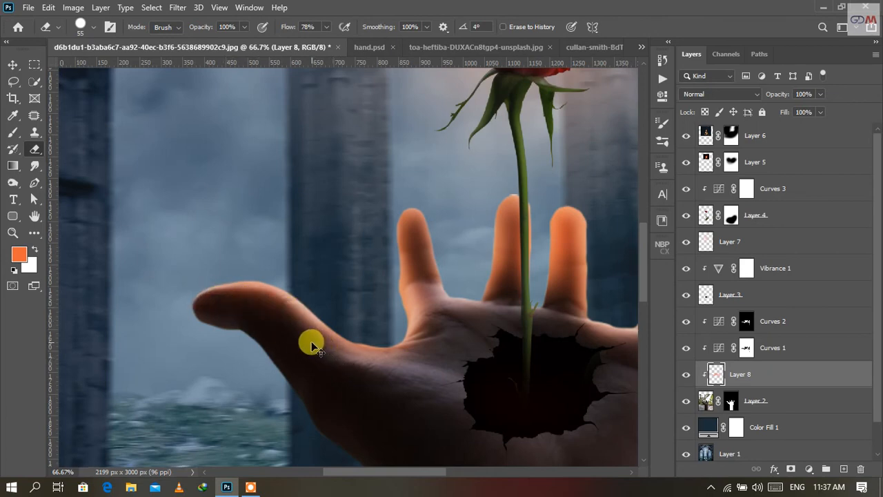
{"action": "mouse_move", "coordinate": [410, 264]}
{"action": "left_mouse_down"}
{"action": "mouse_move", "coordinate": [323, 299]}
{"action": "mouse_move", "coordinate": [415, 295]}
{"action": "mouse_move", "coordinate": [406, 310]}
{"action": "mouse_move", "coordinate": [412, 325]}
{"action": "left_mouse_up"}
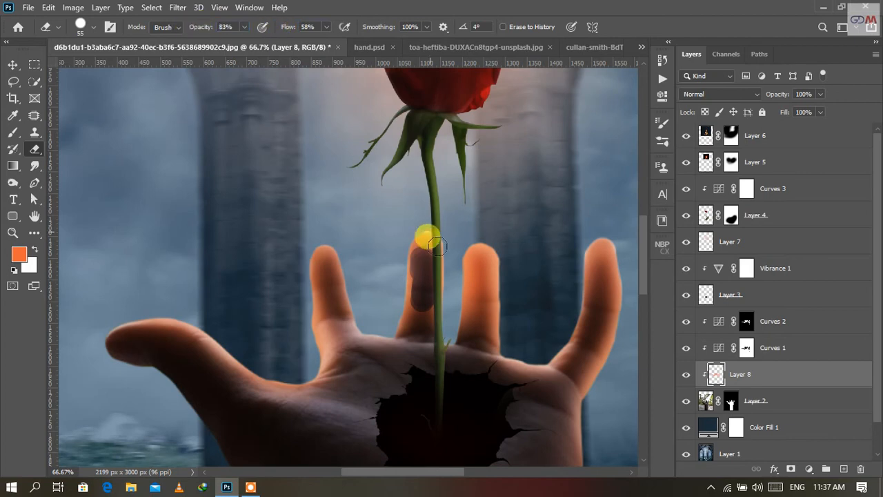
{"action": "mouse_move", "coordinate": [420, 236]}
{"action": "left_mouse_down"}
{"action": "mouse_move", "coordinate": [431, 343]}
{"action": "mouse_move", "coordinate": [423, 298]}
{"action": "mouse_move", "coordinate": [416, 355]}
{"action": "mouse_move", "coordinate": [410, 302]}
{"action": "left_mouse_up"}
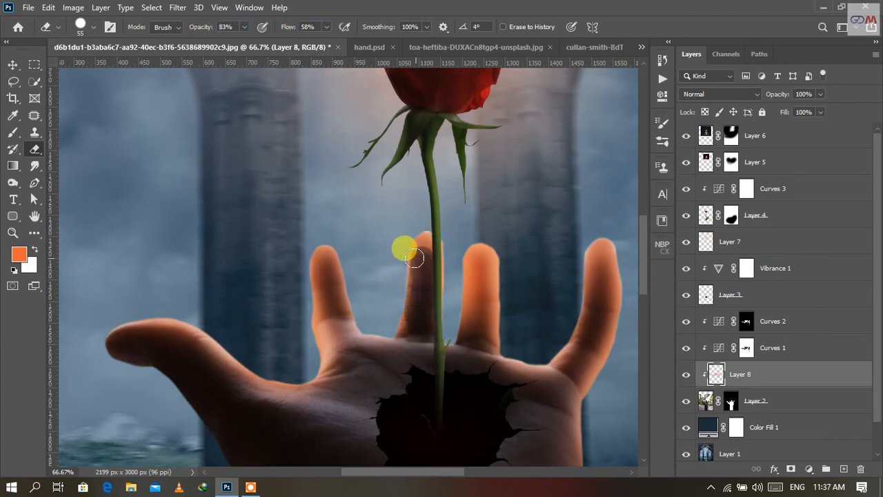
- Replace the orange light layer with a new empty layer clipped to the hand layer
{"action": "left_click_drag", "start_coordinate": [798, 370], "coordinate": [860, 469]}
{"action": "left_click", "coordinate": [843, 472]}
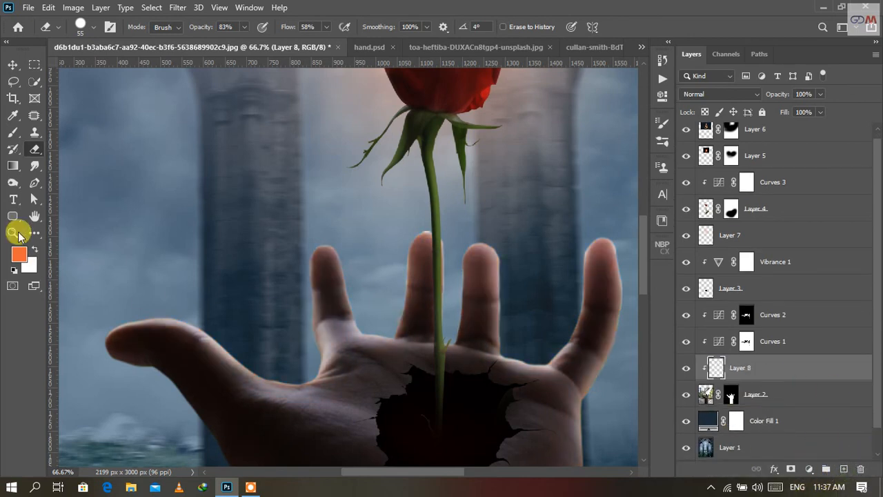
- Brush orange firelight along the edges of the thumb, fingers and palm on Layer 8, using a 70 px brush for the fingers
{"action": "left_click", "coordinate": [14, 132]}
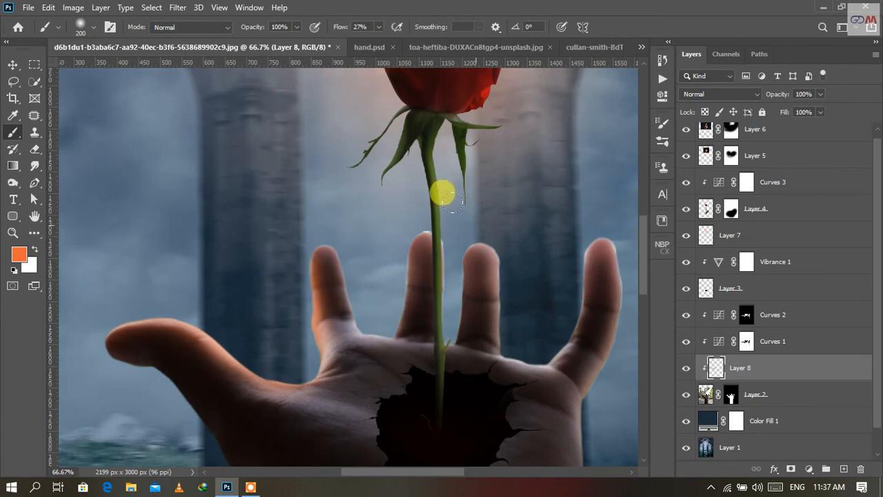
{"action": "key", "text": "bracketleft"}
{"action": "key", "text": "bracketleft"}
{"action": "key", "text": "bracketleft"}
{"action": "key", "text": "bracketleft"}
{"action": "key", "text": "bracketleft"}
{"action": "key", "text": "bracketleft"}
{"action": "key", "text": "bracketleft"}
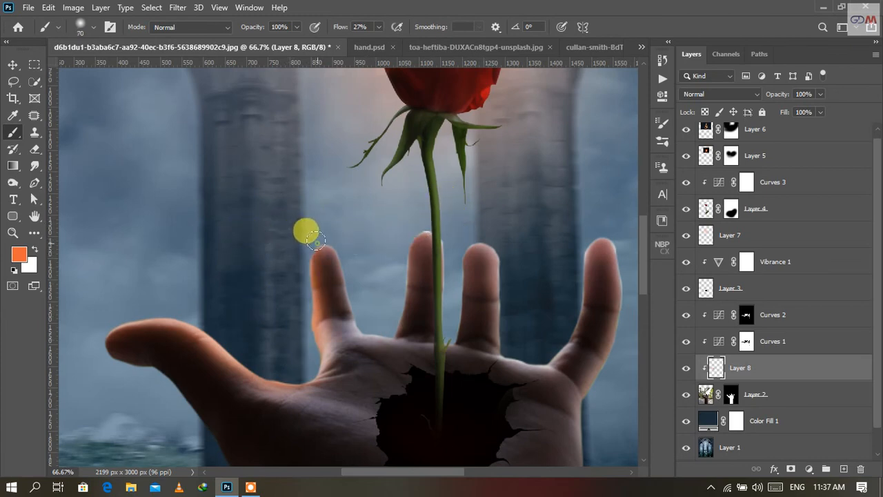
{"action": "mouse_move", "coordinate": [316, 240]}
{"action": "left_mouse_down"}
{"action": "mouse_move", "coordinate": [338, 241]}
{"action": "mouse_move", "coordinate": [353, 293]}
{"action": "left_mouse_up"}
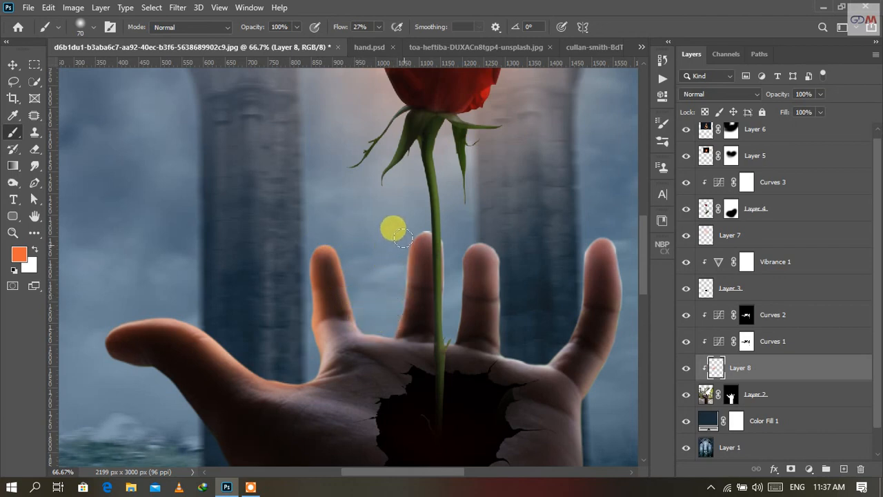
{"action": "mouse_move", "coordinate": [416, 223]}
{"action": "left_mouse_down"}
{"action": "mouse_move", "coordinate": [445, 238]}
{"action": "mouse_move", "coordinate": [456, 276]}
{"action": "mouse_move", "coordinate": [448, 335]}
{"action": "mouse_move", "coordinate": [462, 253]}
{"action": "mouse_move", "coordinate": [478, 238]}
{"action": "mouse_move", "coordinate": [492, 241]}
{"action": "mouse_move", "coordinate": [499, 257]}
{"action": "mouse_move", "coordinate": [501, 322]}
{"action": "left_mouse_up"}
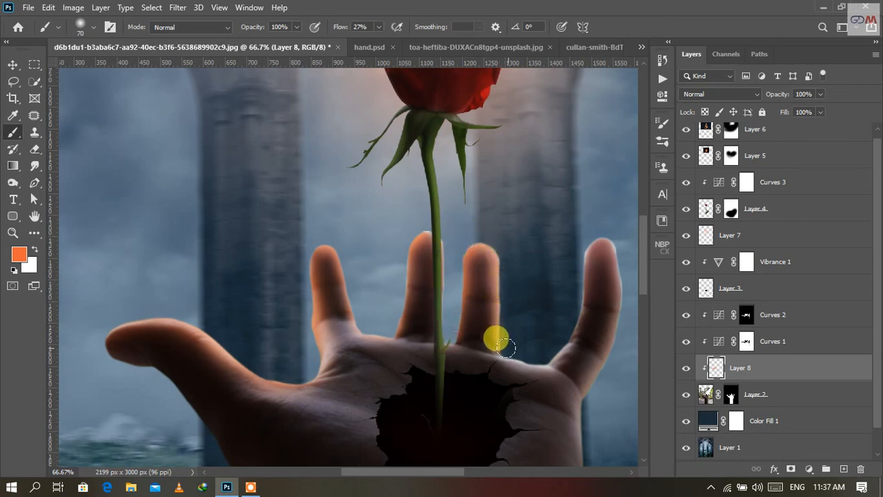
{"action": "left_click_drag", "start_coordinate": [519, 355], "coordinate": [543, 351]}
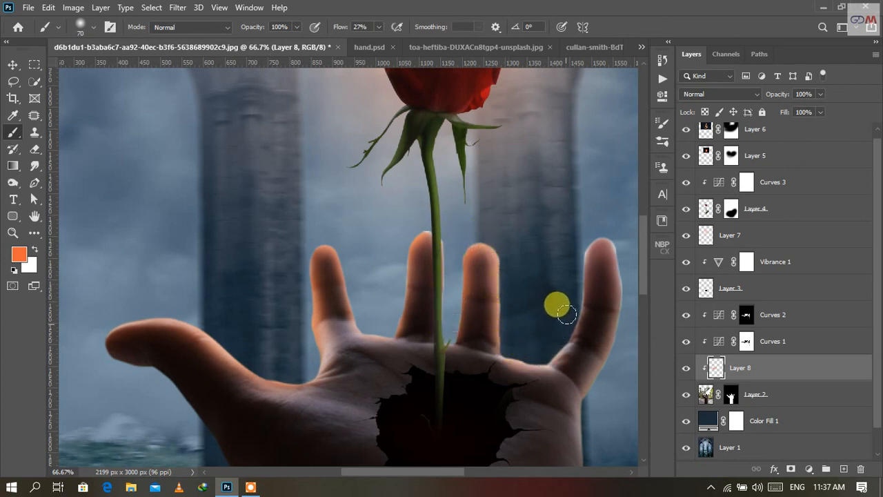
{"action": "mouse_move", "coordinate": [565, 312]}
{"action": "left_mouse_down"}
{"action": "mouse_move", "coordinate": [579, 238]}
{"action": "mouse_move", "coordinate": [604, 231]}
{"action": "mouse_move", "coordinate": [607, 209]}
{"action": "mouse_move", "coordinate": [521, 196]}
{"action": "mouse_move", "coordinate": [537, 276]}
{"action": "mouse_move", "coordinate": [529, 329]}
{"action": "mouse_move", "coordinate": [497, 359]}
{"action": "mouse_move", "coordinate": [494, 420]}
{"action": "left_mouse_up"}
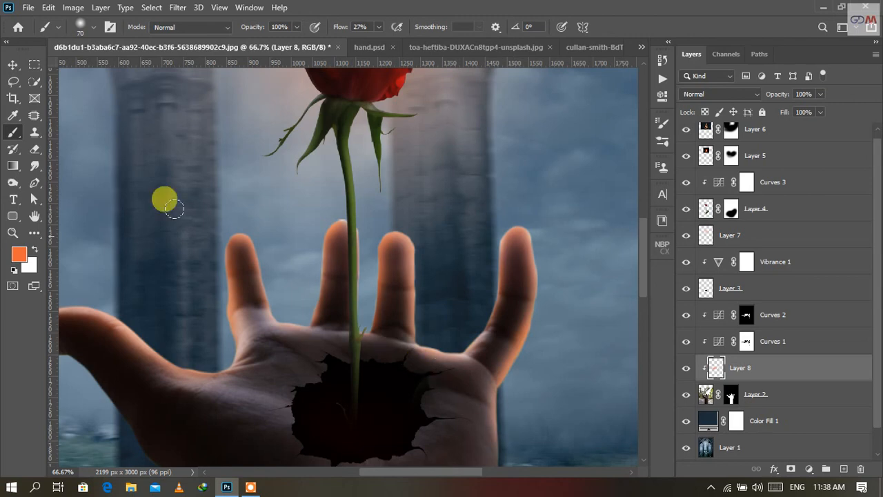
- Set the foreground color to a deeper orange, #d64618, for the light on the hand
{"action": "left_click", "coordinate": [24, 263]}
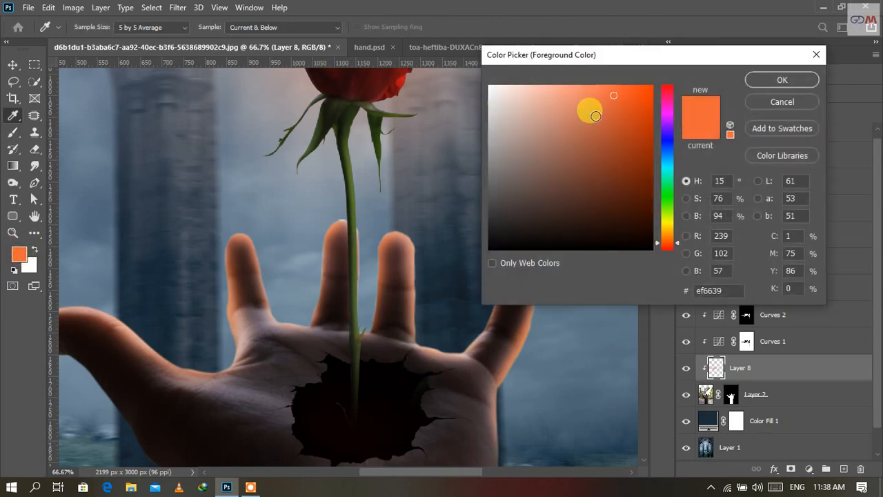
{"action": "left_click_drag", "start_coordinate": [612, 97], "coordinate": [635, 106]}
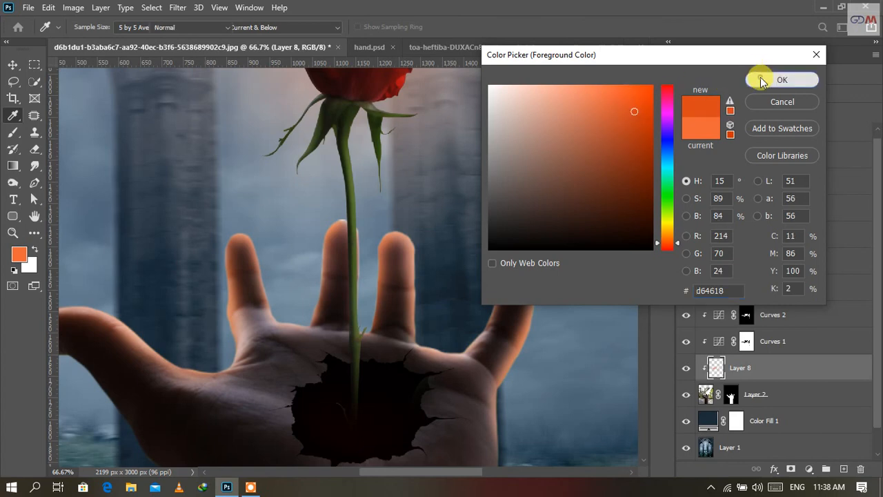
{"action": "left_click", "coordinate": [764, 80]}
{"action": "left_click_drag", "start_coordinate": [152, 232], "coordinate": [282, 226]}
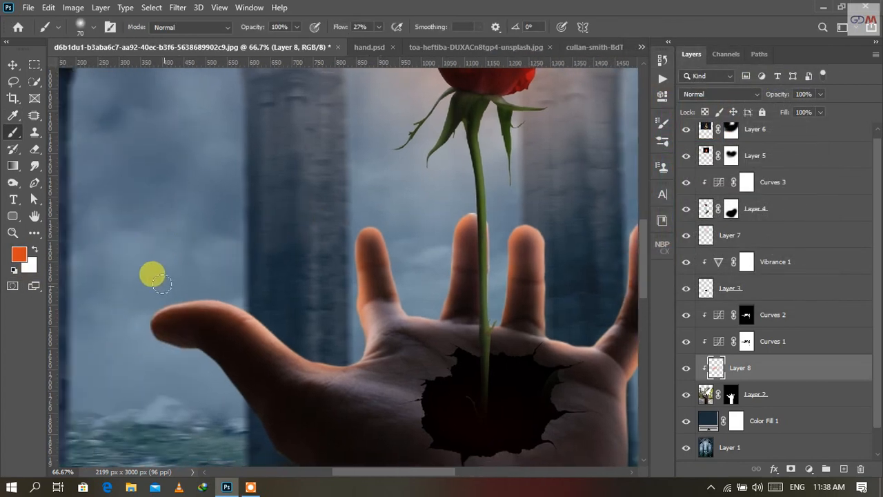
- Brush the deeper orange firelight along the edges of the thumb, fingers and palm on Layer 8
{"action": "mouse_move", "coordinate": [175, 294]}
{"action": "left_mouse_down"}
{"action": "mouse_move", "coordinate": [220, 291]}
{"action": "mouse_move", "coordinate": [290, 340]}
{"action": "mouse_move", "coordinate": [316, 352]}
{"action": "mouse_move", "coordinate": [346, 349]}
{"action": "mouse_move", "coordinate": [358, 254]}
{"action": "mouse_move", "coordinate": [349, 233]}
{"action": "mouse_move", "coordinate": [348, 285]}
{"action": "mouse_move", "coordinate": [348, 221]}
{"action": "mouse_move", "coordinate": [376, 222]}
{"action": "mouse_move", "coordinate": [385, 257]}
{"action": "mouse_move", "coordinate": [422, 310]}
{"action": "mouse_move", "coordinate": [434, 308]}
{"action": "mouse_move", "coordinate": [456, 207]}
{"action": "mouse_move", "coordinate": [516, 207]}
{"action": "mouse_move", "coordinate": [496, 226]}
{"action": "mouse_move", "coordinate": [507, 225]}
{"action": "mouse_move", "coordinate": [497, 270]}
{"action": "mouse_move", "coordinate": [501, 320]}
{"action": "mouse_move", "coordinate": [507, 224]}
{"action": "mouse_move", "coordinate": [538, 223]}
{"action": "mouse_move", "coordinate": [553, 286]}
{"action": "mouse_move", "coordinate": [569, 266]}
{"action": "mouse_move", "coordinate": [517, 270]}
{"action": "mouse_move", "coordinate": [567, 255]}
{"action": "mouse_move", "coordinate": [585, 226]}
{"action": "mouse_move", "coordinate": [601, 221]}
{"action": "mouse_move", "coordinate": [614, 321]}
{"action": "mouse_move", "coordinate": [592, 370]}
{"action": "left_mouse_up"}
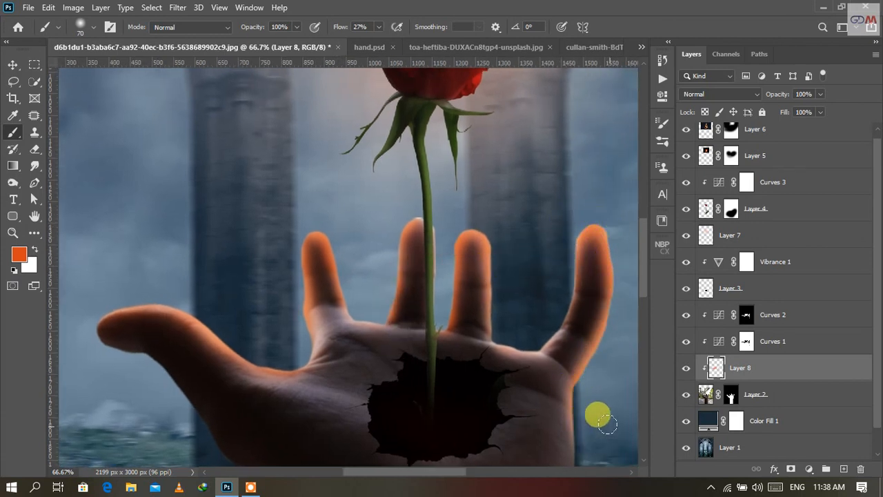
{"action": "key", "text": "ctrl+minus"}
{"action": "key", "text": "ctrl+minus"}
{"action": "key", "text": "ctrl+minus"}
{"action": "key", "text": "ctrl+minus"}
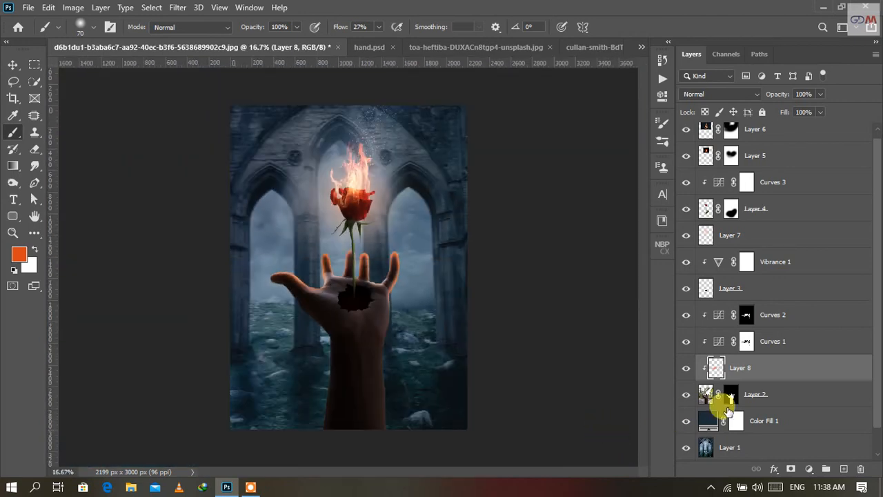
- Group all hand, rose and fire layers from Layer 2 up to Layer 6
{"action": "left_click", "coordinate": [759, 399]}
{"action": "left_click", "coordinate": [875, 320]}
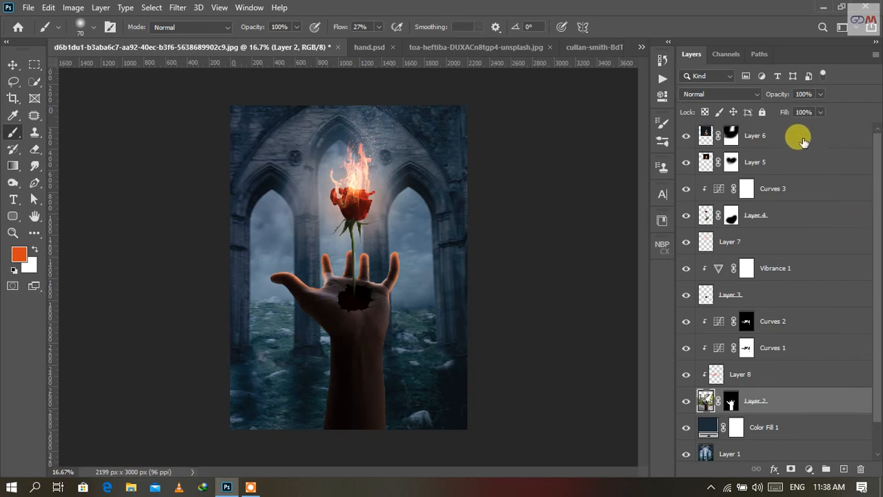
{"action": "left_click", "coordinate": [769, 136], "text": "shift"}
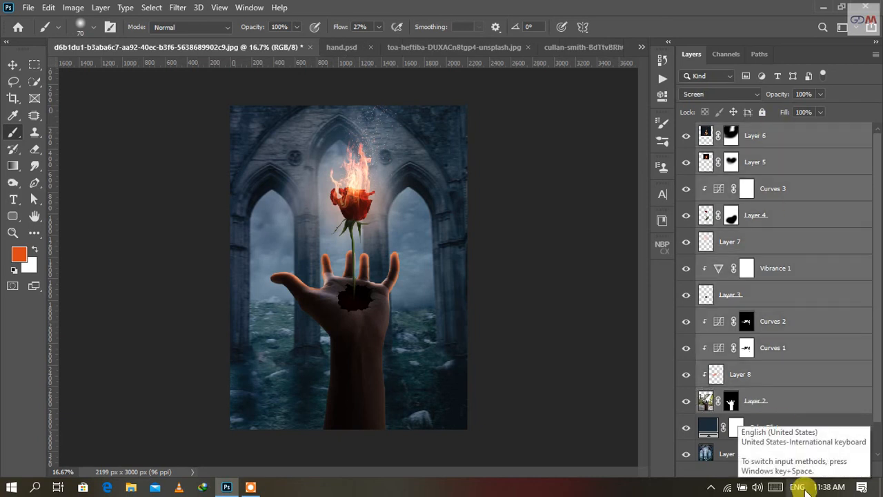
{"action": "key", "text": "ctrl+g"}
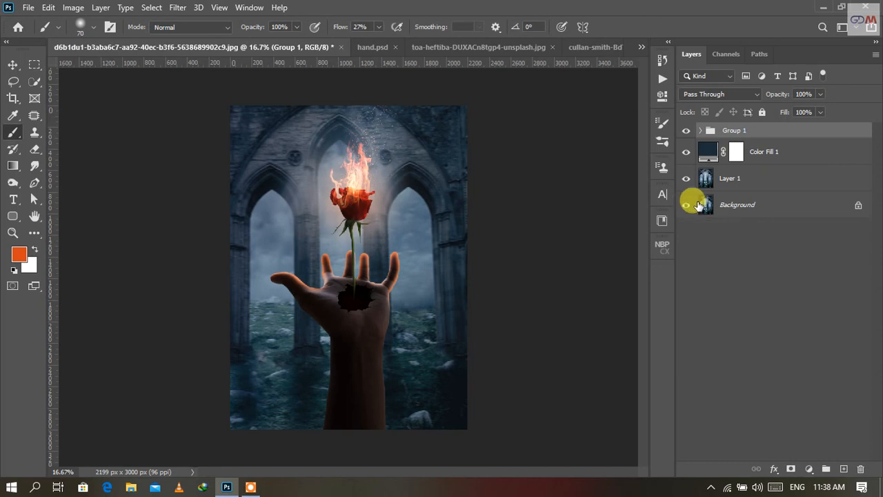
- Nudge the whole hand and rose group downward so it sits slightly lower in the scene
{"action": "left_click", "coordinate": [14, 65]}
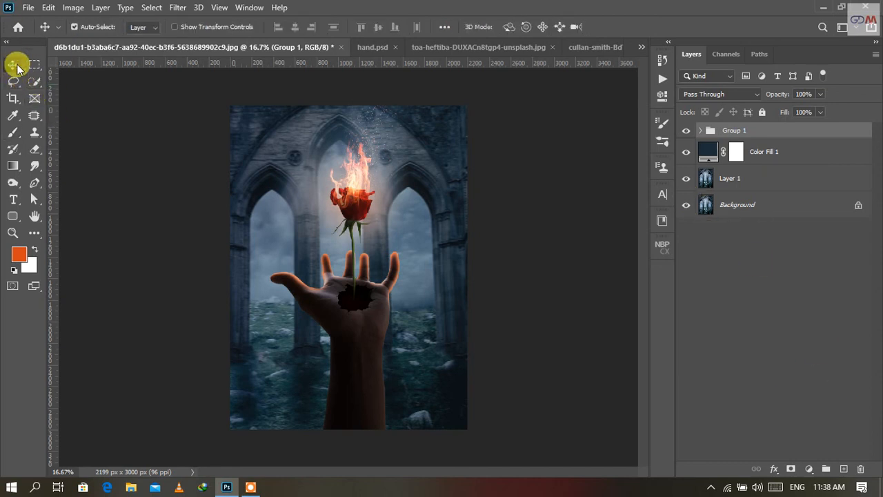
{"action": "key", "text": "Down"}
{"action": "key", "text": "Down"}
{"action": "key", "text": "Down"}
{"action": "key", "text": "Down"}
{"action": "key", "text": "Down"}
{"action": "key", "text": "Down"}
{"action": "key", "text": "Down"}
{"action": "key", "text": "Down"}
{"action": "key", "text": "Down"}
{"action": "key", "text": "Down"}
{"action": "key", "text": "Down"}
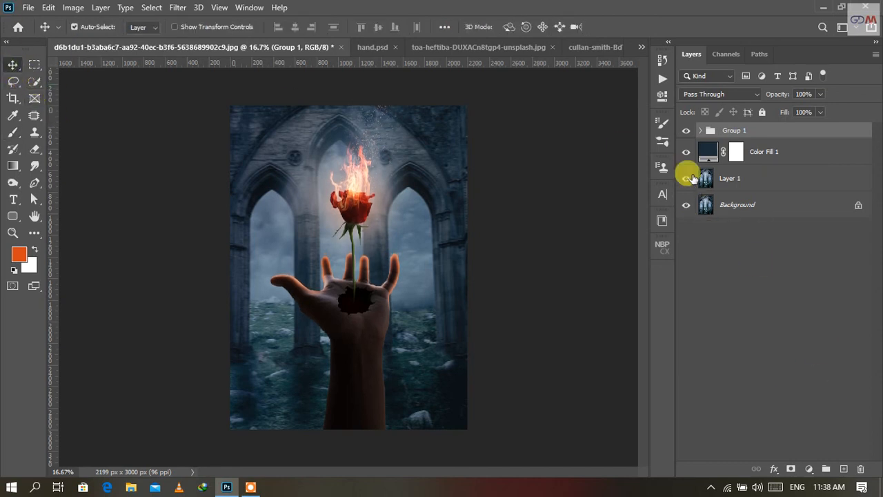
{"action": "key", "text": "Down"}
{"action": "key", "text": "Down"}
{"action": "key", "text": "Down"}
{"action": "key", "text": "Down"}
{"action": "key", "text": "Down"}
{"action": "key", "text": "Down"}
{"action": "key", "text": "Down"}
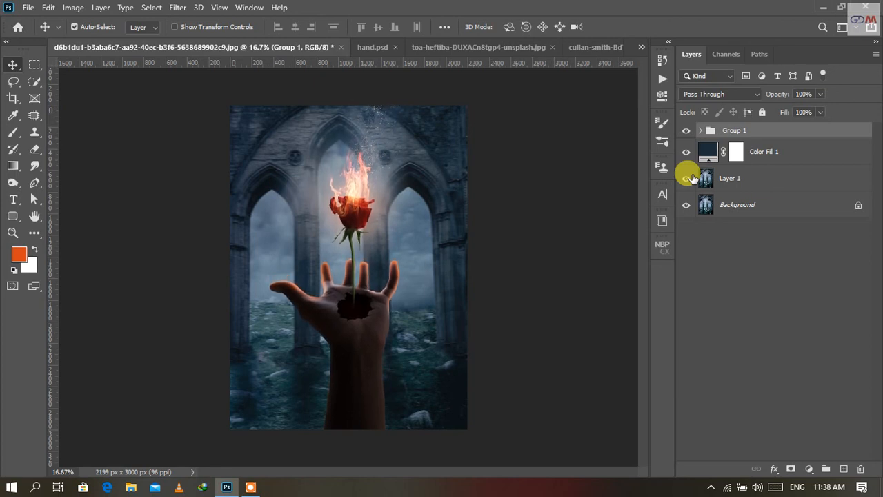
{"action": "key", "text": "Down"}
{"action": "key", "text": "Down"}
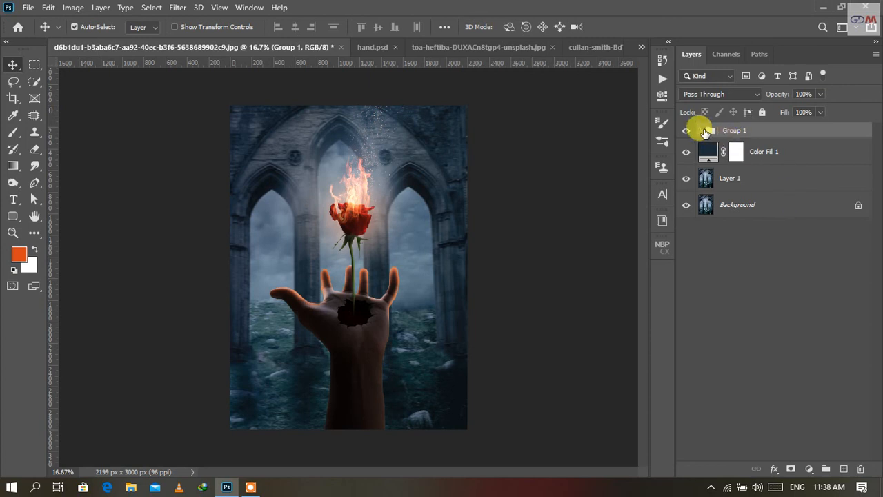
{"action": "left_click", "coordinate": [731, 152]}
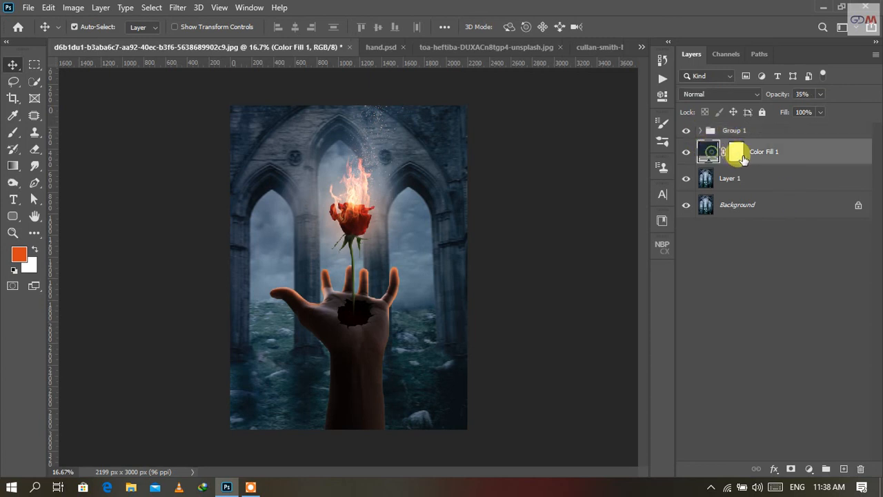
{"action": "left_click", "coordinate": [749, 212], "text": "shift"}
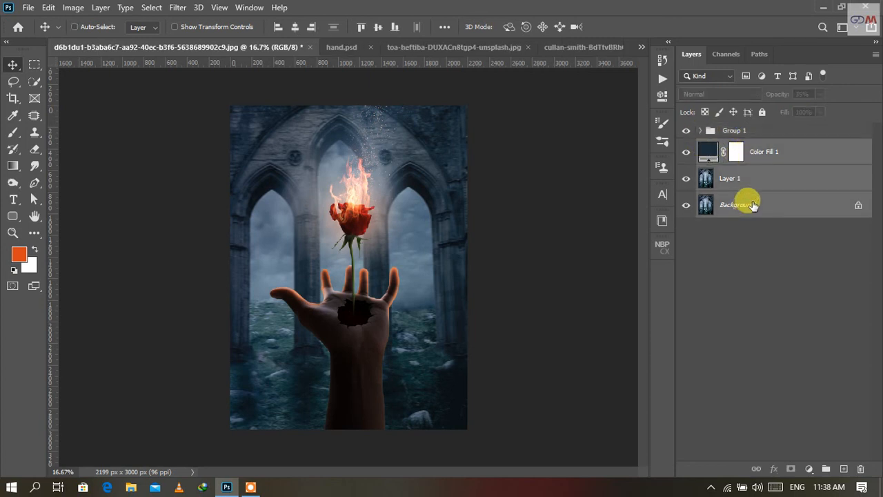
{"action": "key", "text": "ctrl"}
{"action": "key", "text": "ctrl"}
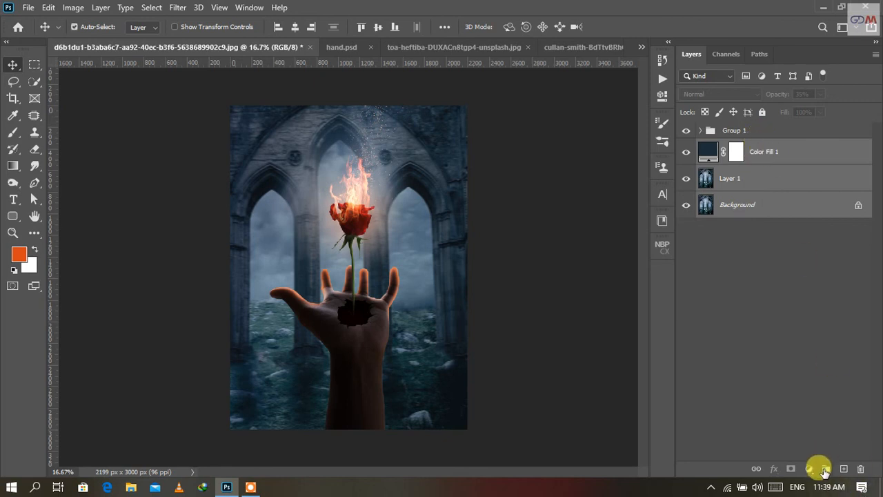
{"action": "left_click", "coordinate": [765, 144]}
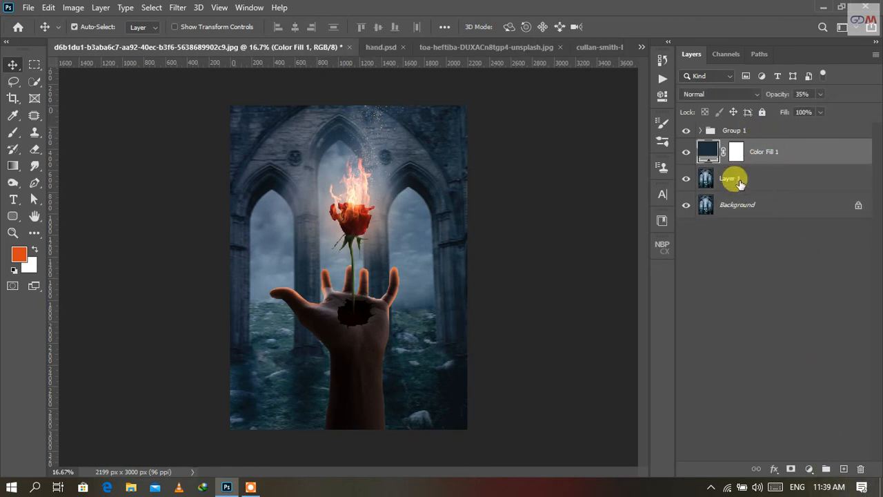
- Unlock the Background layer and group it with Layer 1 and Color Fill 1
{"action": "left_click", "coordinate": [854, 201]}
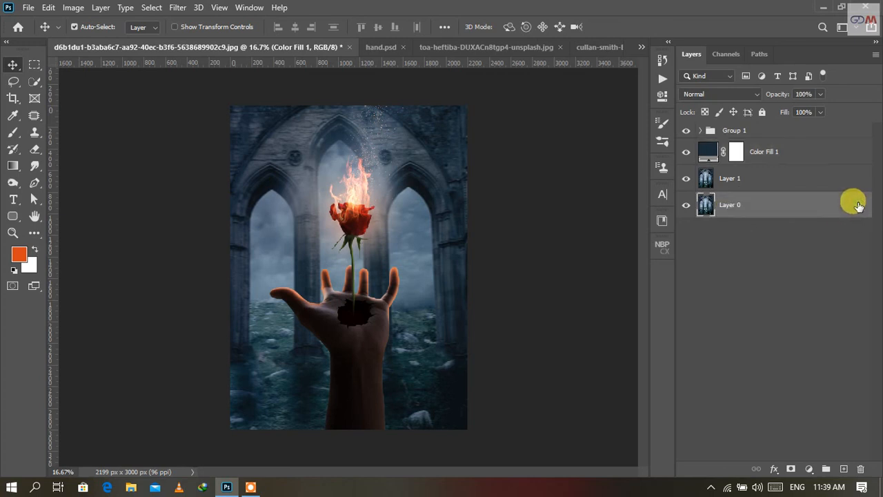
{"action": "left_click", "coordinate": [764, 152], "text": "shift"}
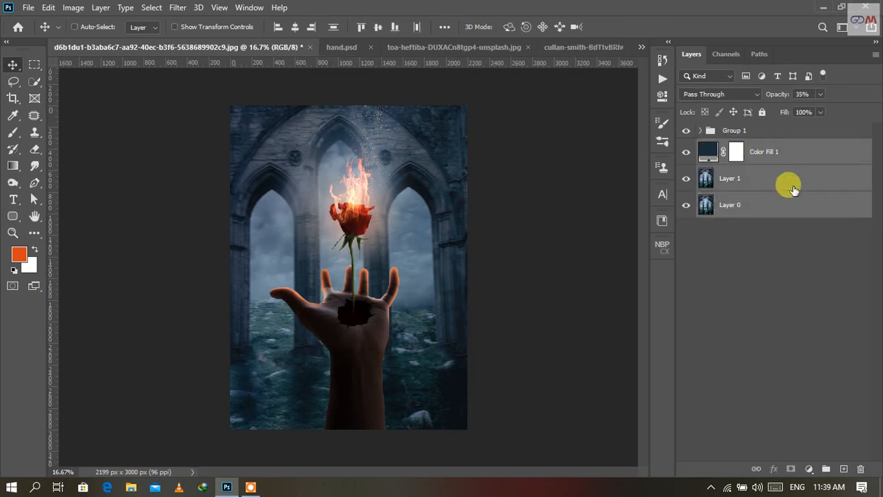
{"action": "key", "text": "ctrl+g"}
- Rename the group with the scenery layers as background and the hand and rose group as subject
{"action": "double_click", "coordinate": [733, 146]}
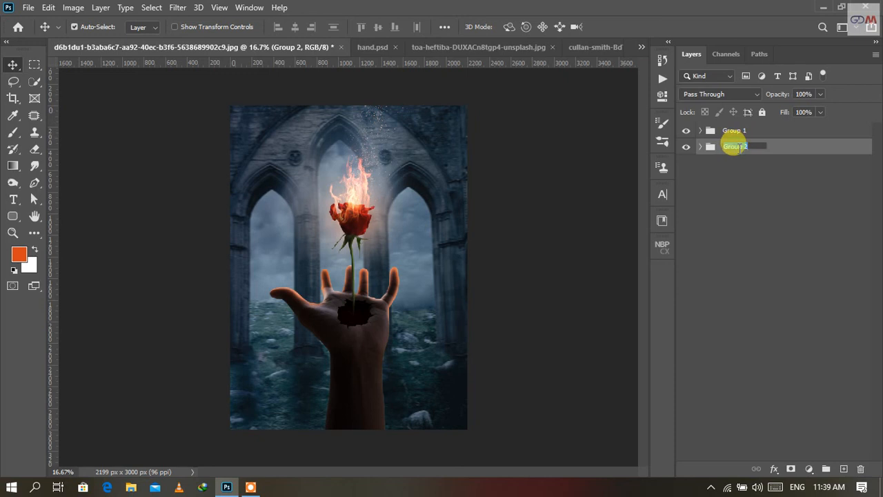
{"action": "type", "text": "b"}
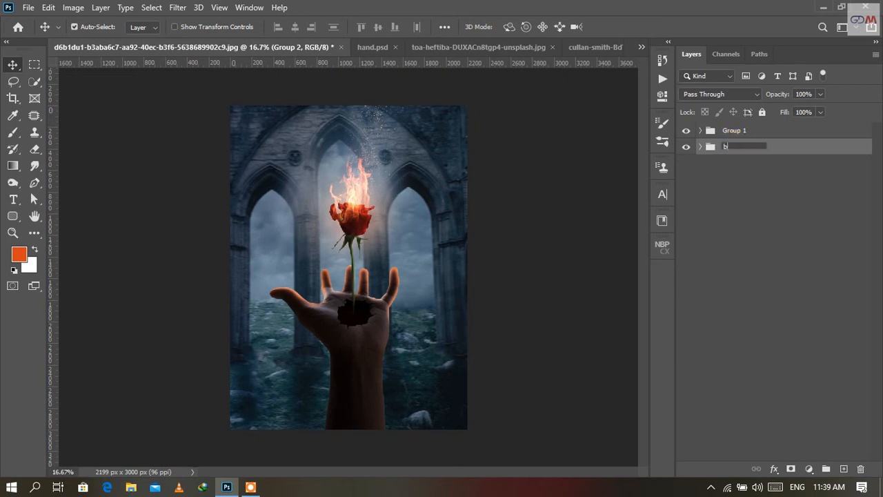
{"action": "type", "text": "ack"}
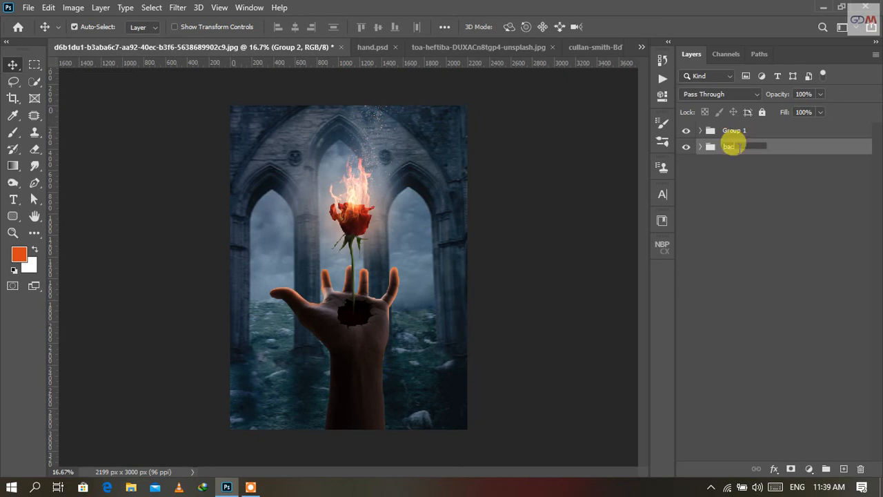
{"action": "type", "text": "ground"}
{"action": "left_click", "coordinate": [773, 202]}
{"action": "double_click", "coordinate": [736, 130]}
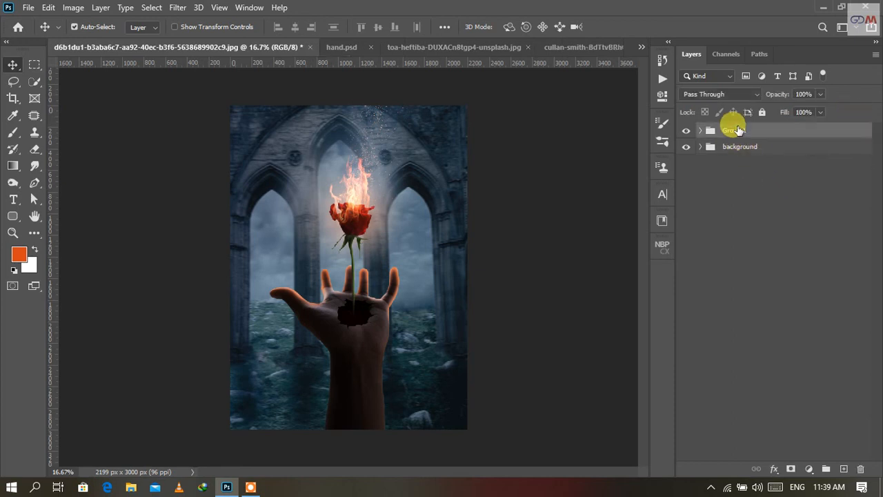
{"action": "type", "text": "su"}
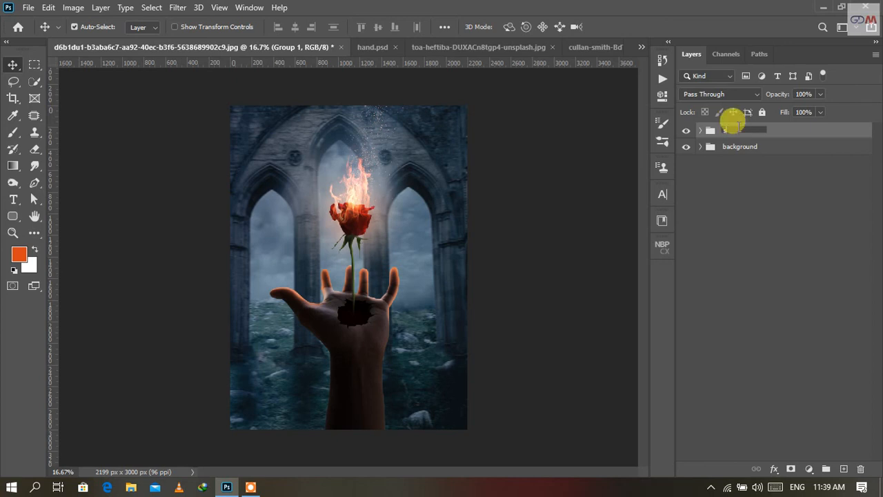
{"action": "type", "text": "b"}
{"action": "key", "text": "Return"}
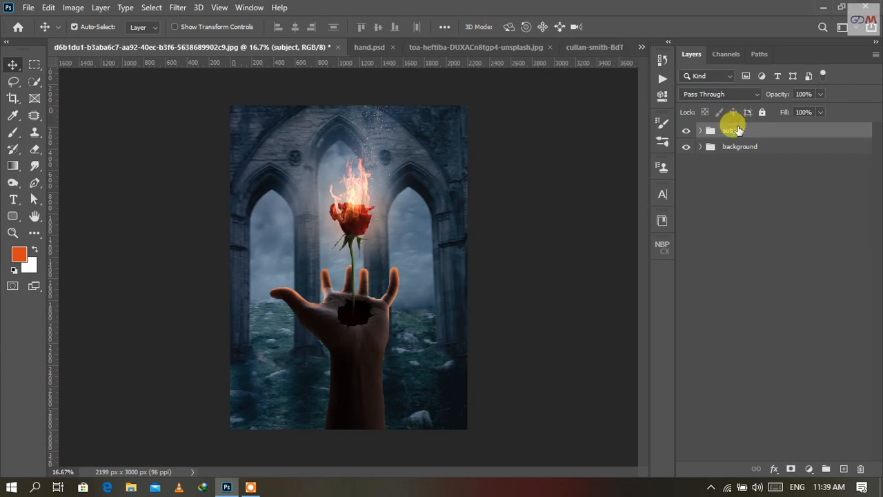
- Review the layers inside the subject group and compare the composite with the group hidden and shown
{"action": "left_click", "coordinate": [701, 131]}
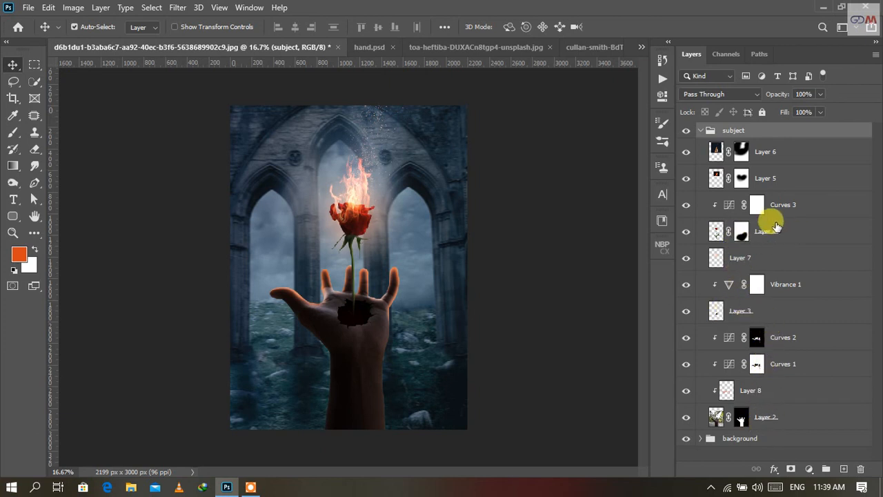
{"action": "left_click", "coordinate": [691, 131]}
{"action": "left_click", "coordinate": [691, 131]}
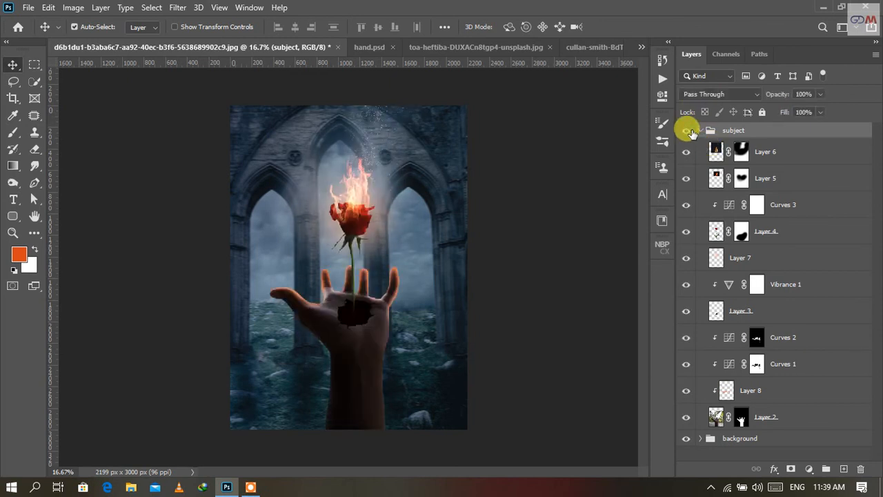
{"action": "left_click", "coordinate": [691, 131]}
{"action": "left_click", "coordinate": [690, 131]}
{"action": "left_click", "coordinate": [691, 131]}
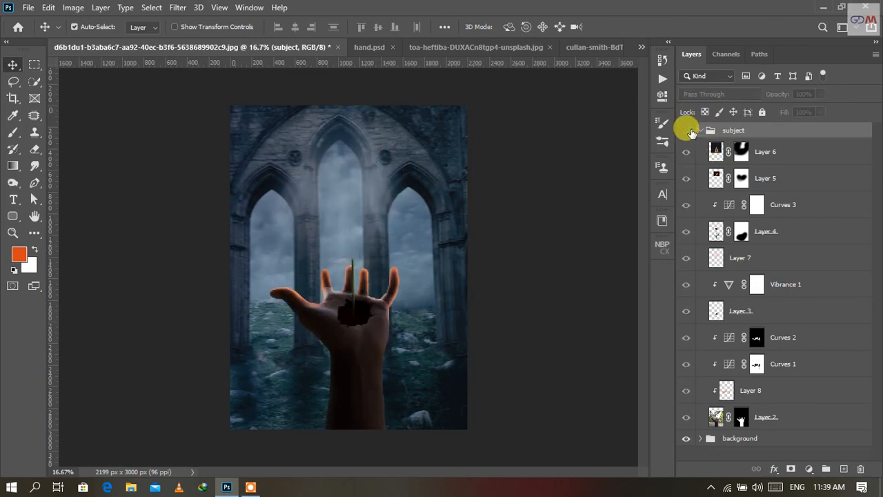
{"action": "left_click", "coordinate": [691, 131]}
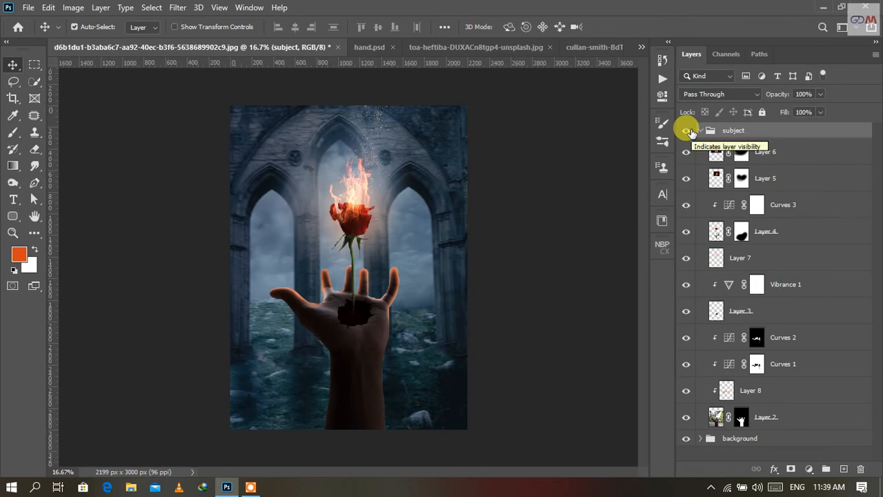
{"action": "left_click", "coordinate": [690, 132]}
{"action": "left_click", "coordinate": [691, 131]}
{"action": "left_click", "coordinate": [702, 131]}
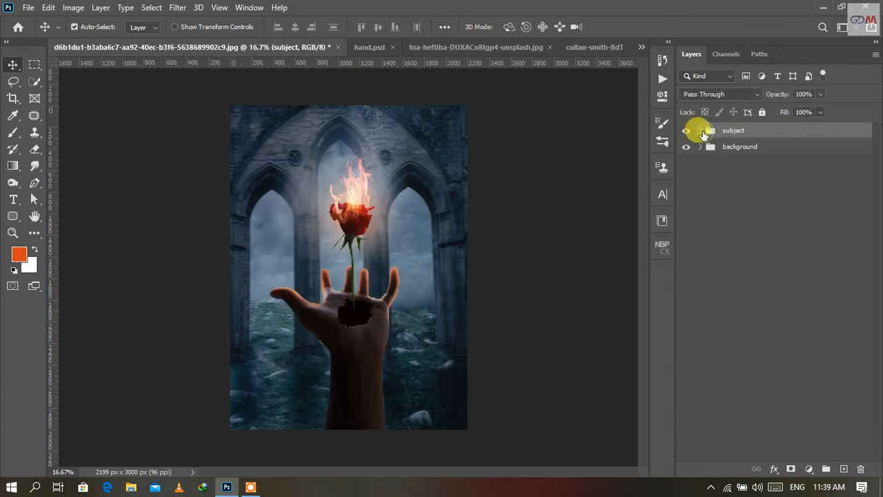